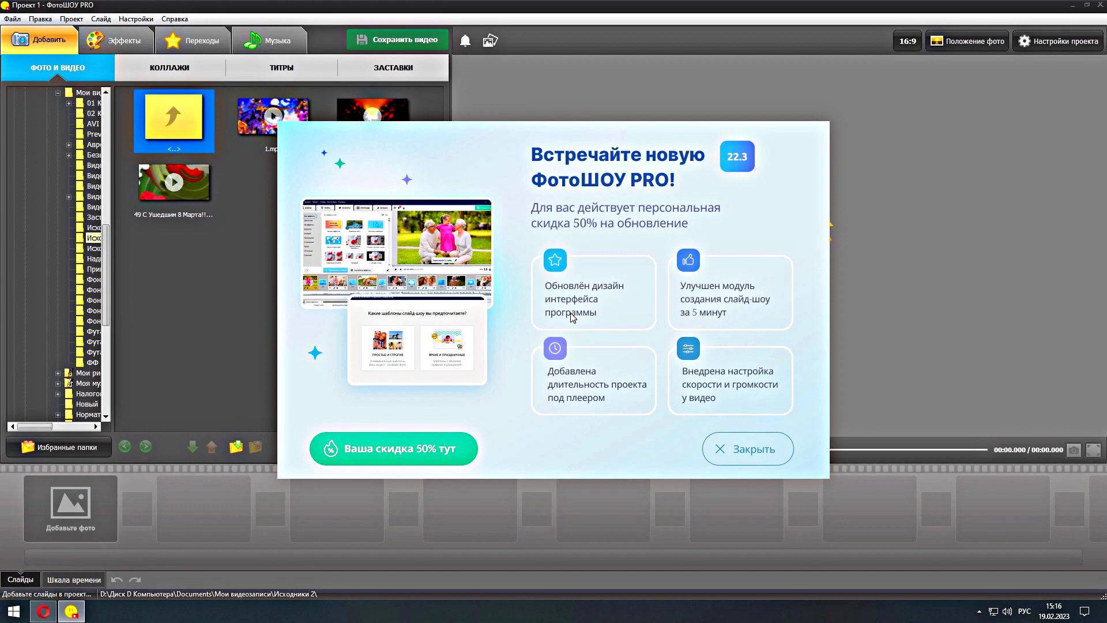
# Review the screenshots of the ФотоШОУ PRO 22.3 update offer and its Standard, Deluxe and Premium edition prices, and close the PowerDVD viewer
pyautogui.moveTo(967, 461)
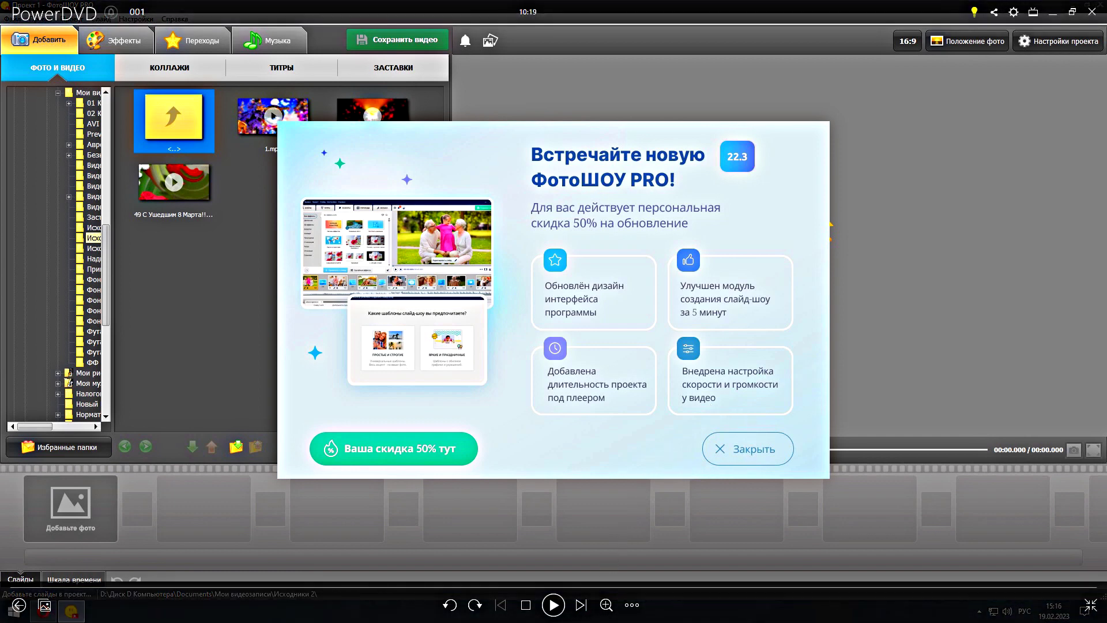
pyautogui.click(580, 607)
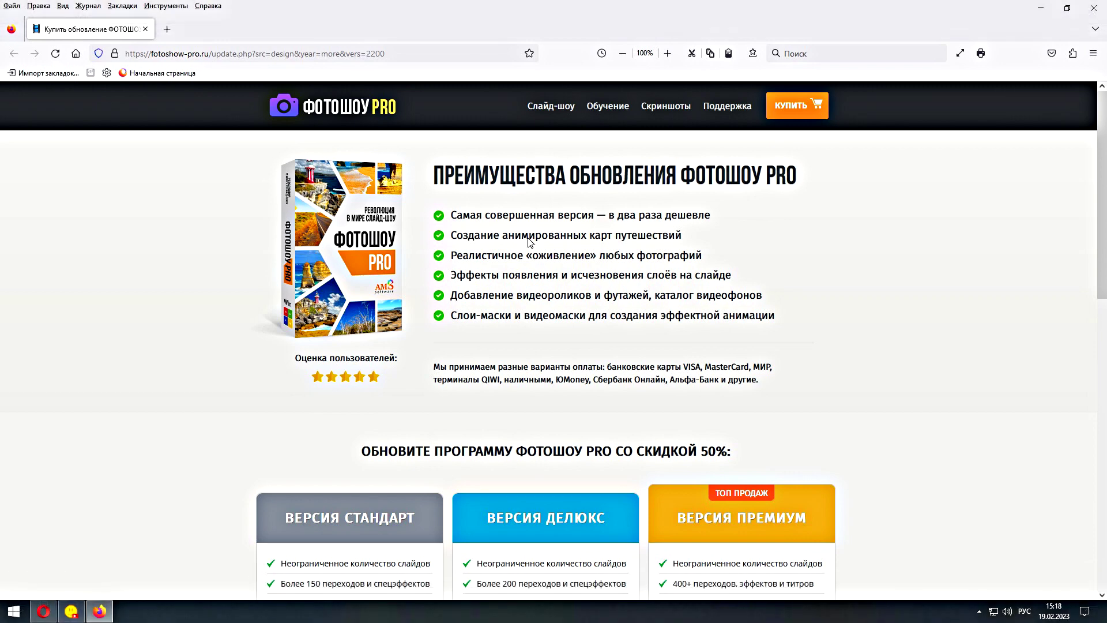
pyautogui.moveTo(473, 196)
pyautogui.moveTo(692, 324)
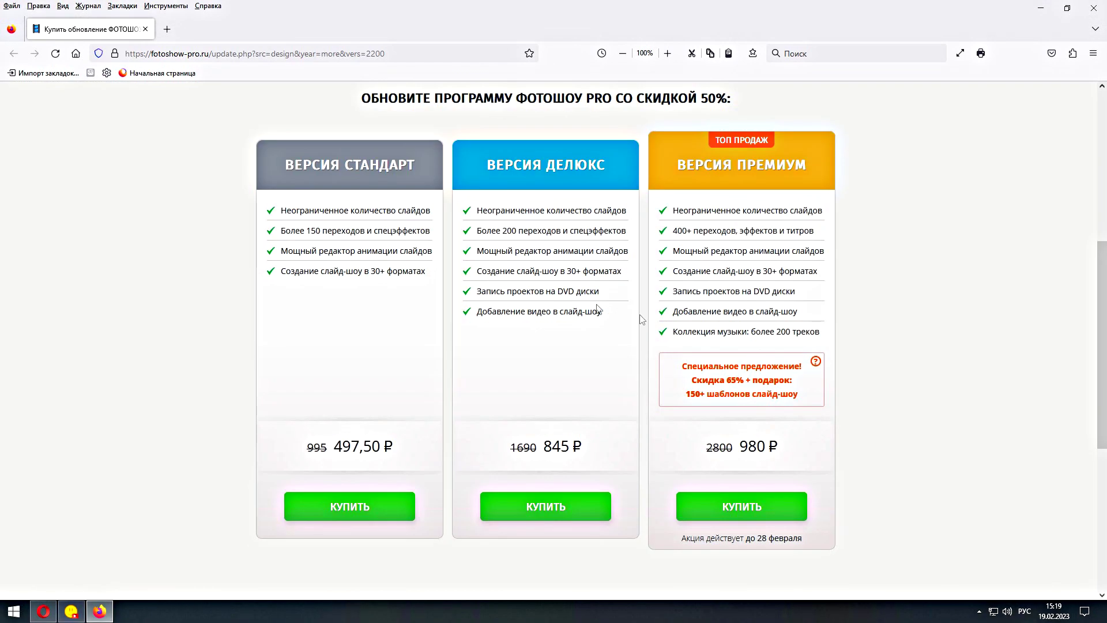
pyautogui.moveTo(638, 314)
pyautogui.moveTo(718, 401)
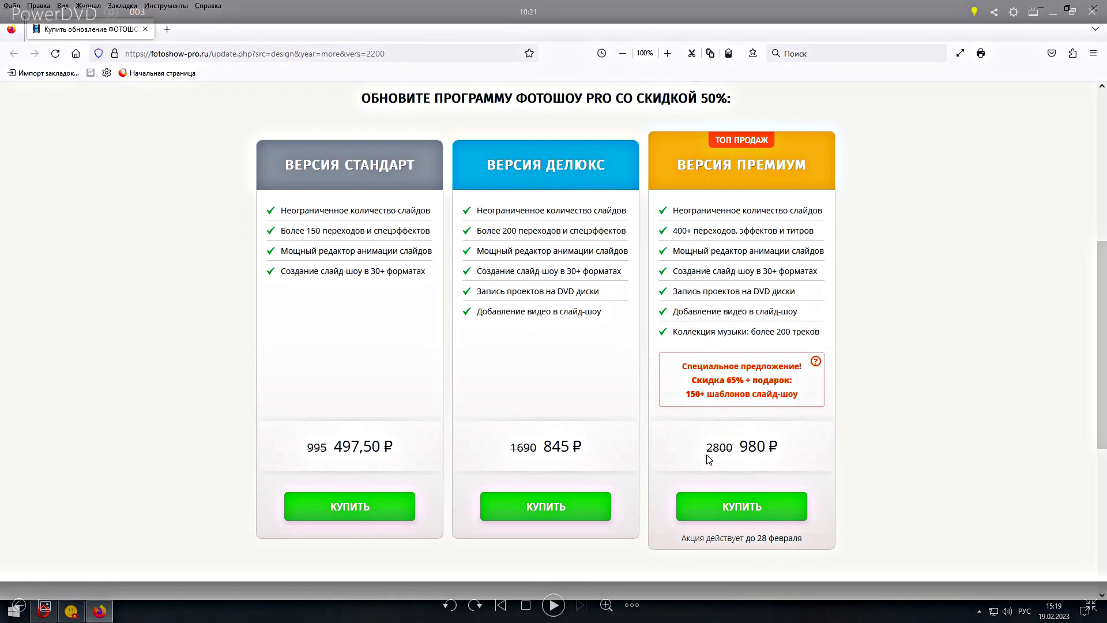
pyautogui.moveTo(785, 464)
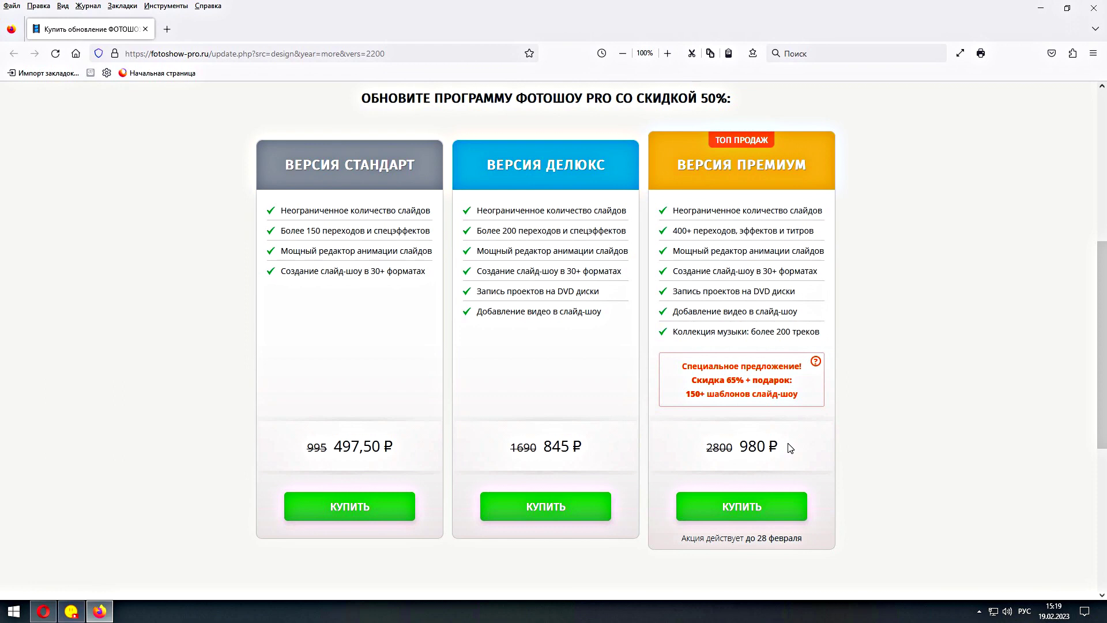
pyautogui.moveTo(452, 573)
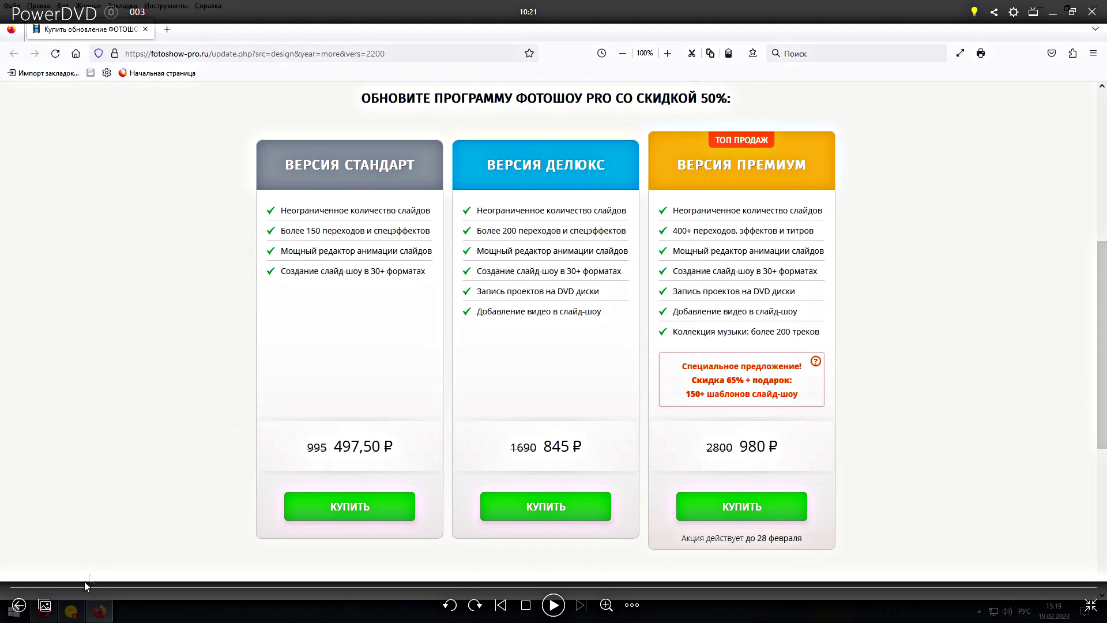
pyautogui.click(1091, 12)
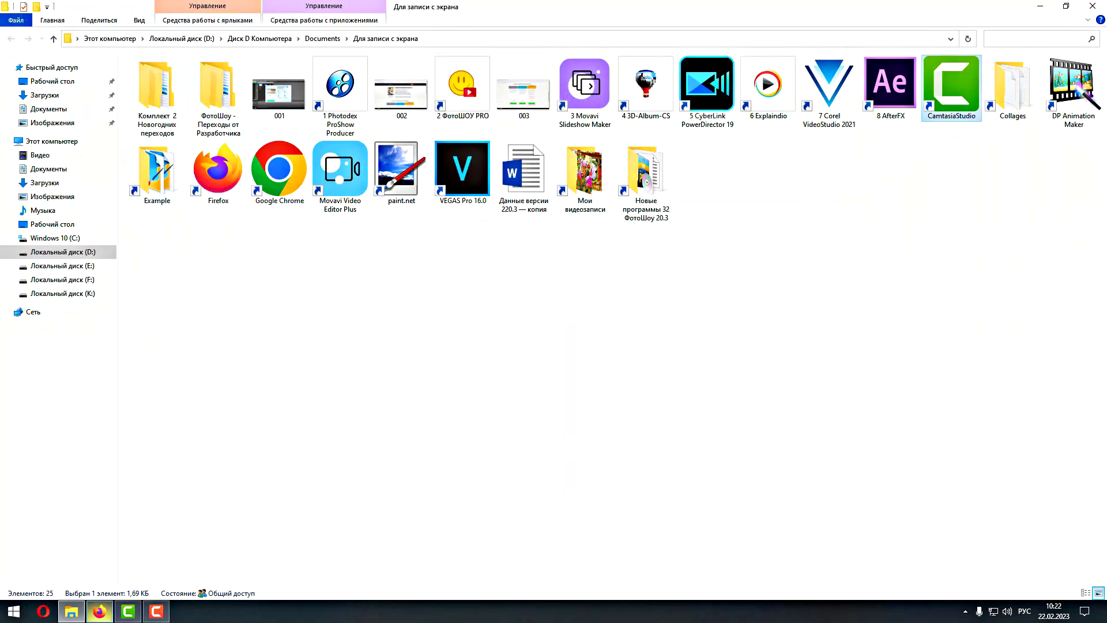
# Switch to Firefox to compare the full-version prices of the three ФотоШОУ PRO editions, and close the browser
pyautogui.click(100, 611)
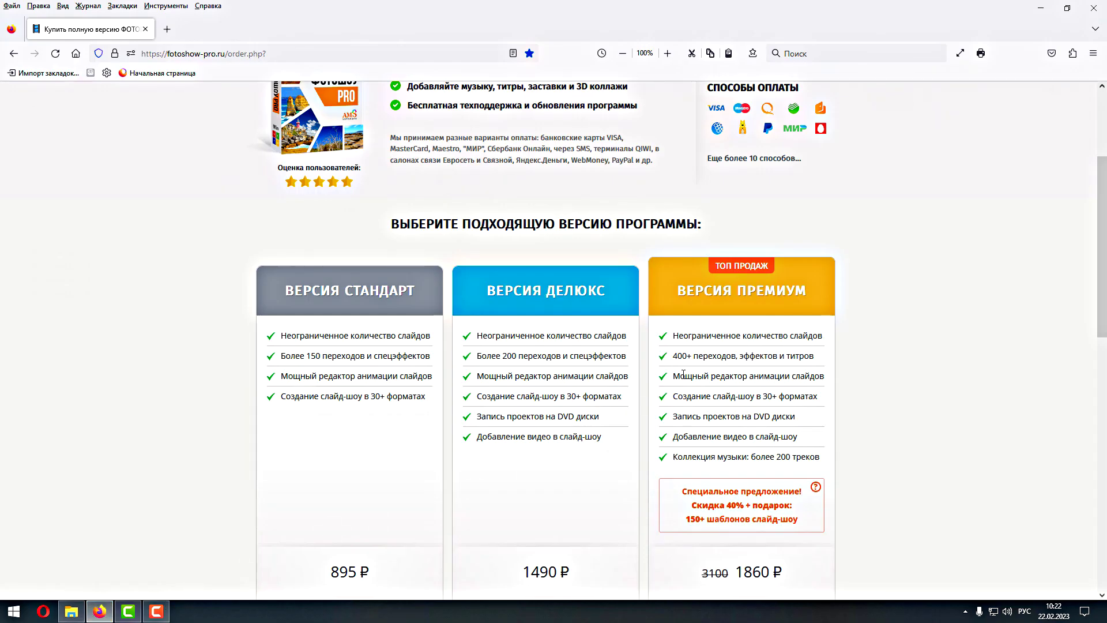
pyautogui.scroll(-2, 684, 374)
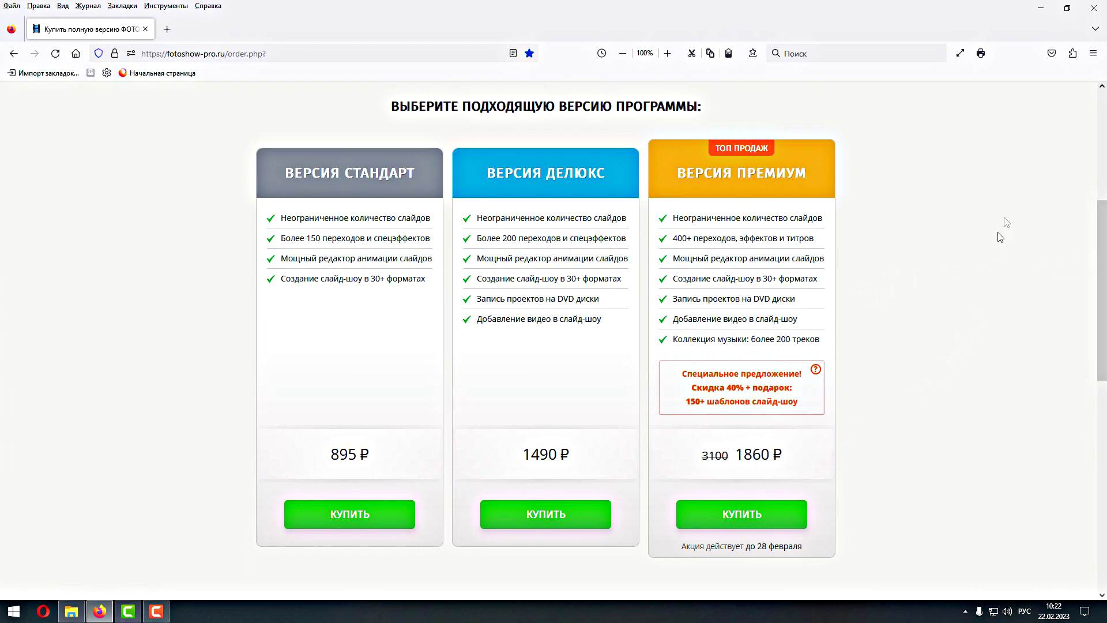
pyautogui.click(1095, 8)
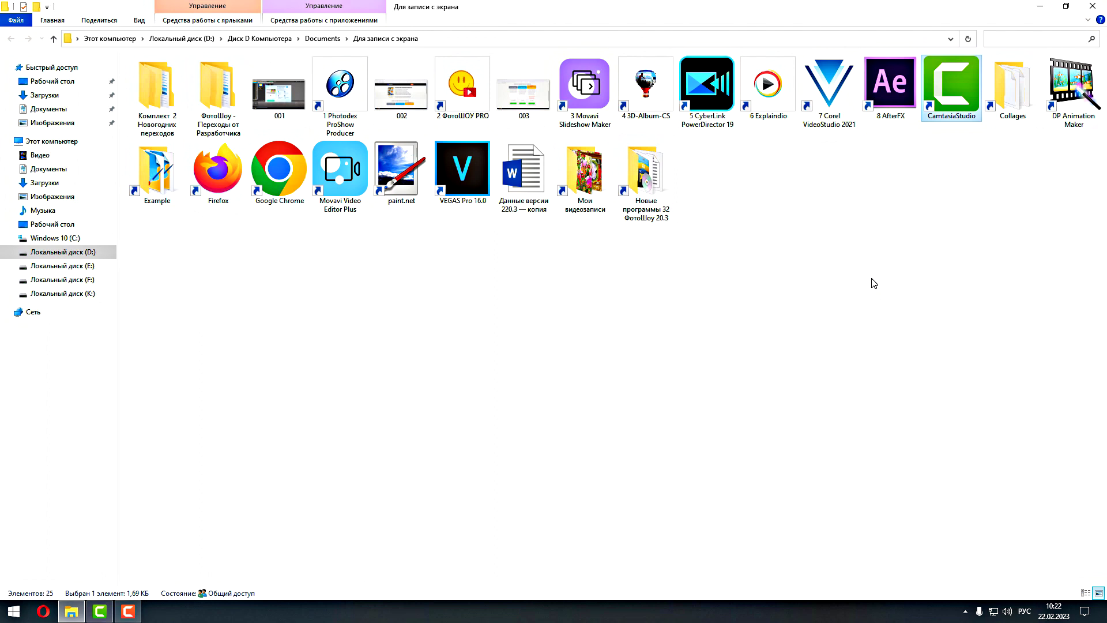
# Launch ФотоШОУ PRO from the folder of program shortcuts and start a 5-minute slideshow
pyautogui.click(460, 87)
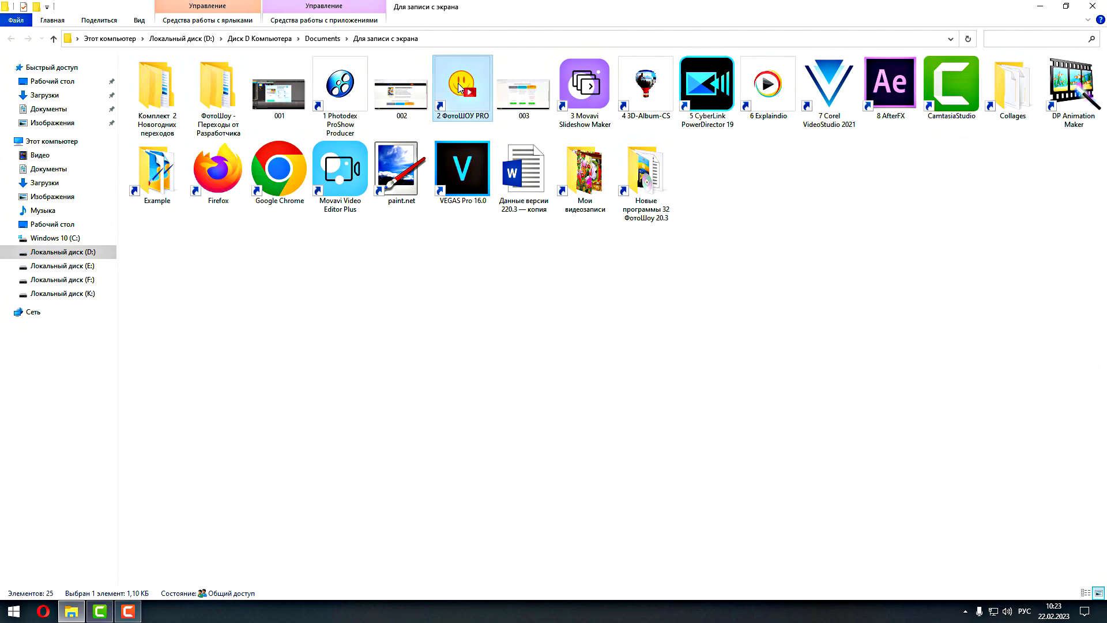
pyautogui.doubleClick(460, 87)
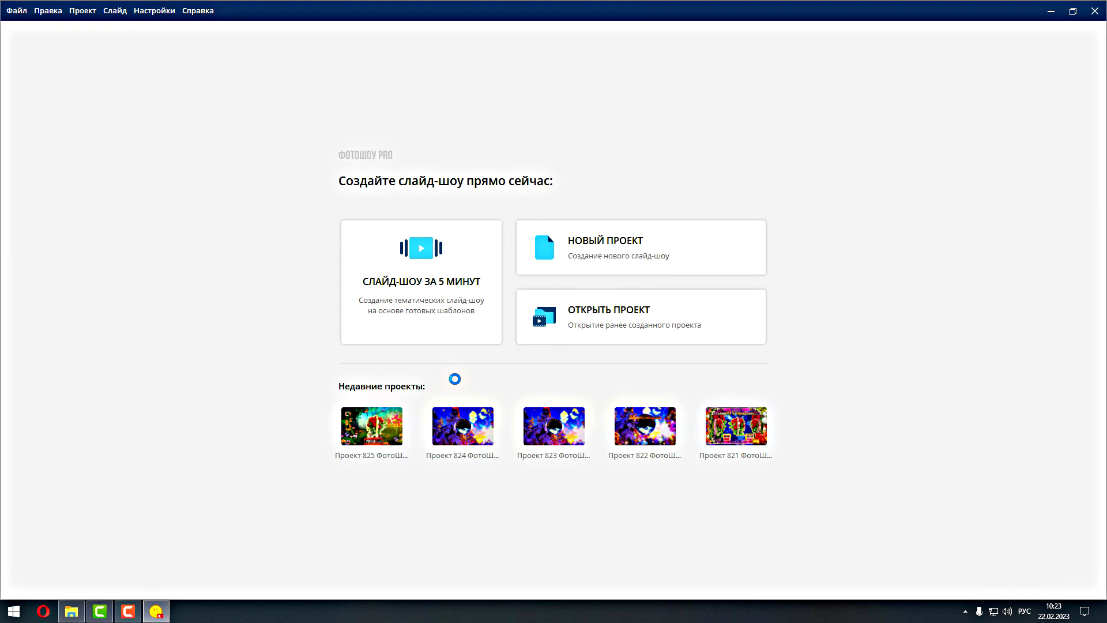
pyautogui.click(462, 314)
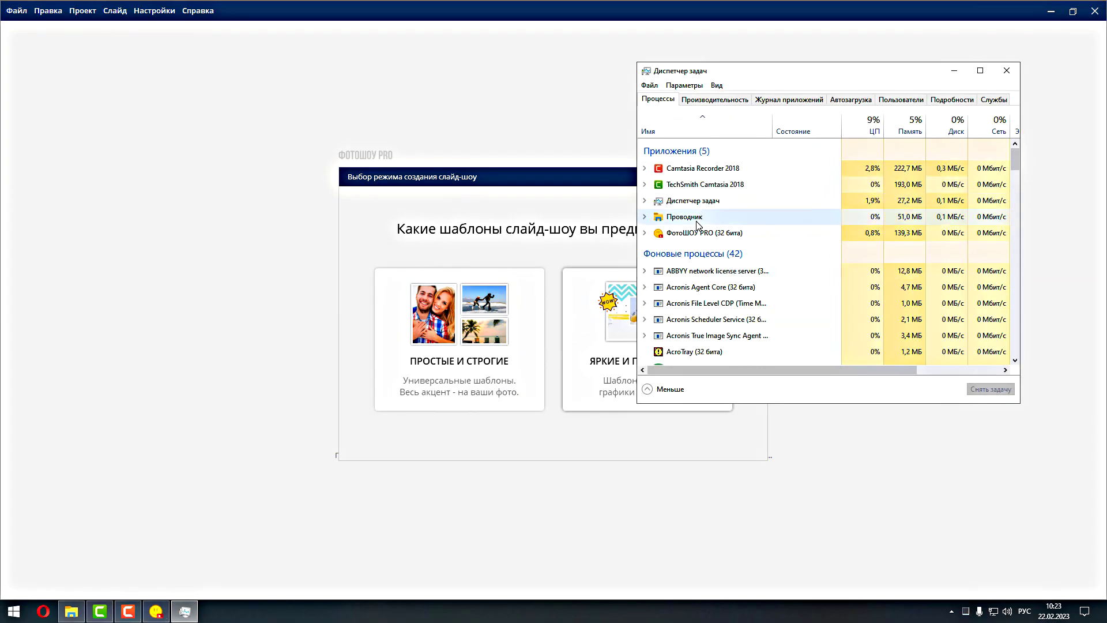
# End the ФотоШОУ PRO task in Task Manager and return to the shortcuts folder
pyautogui.click(692, 234)
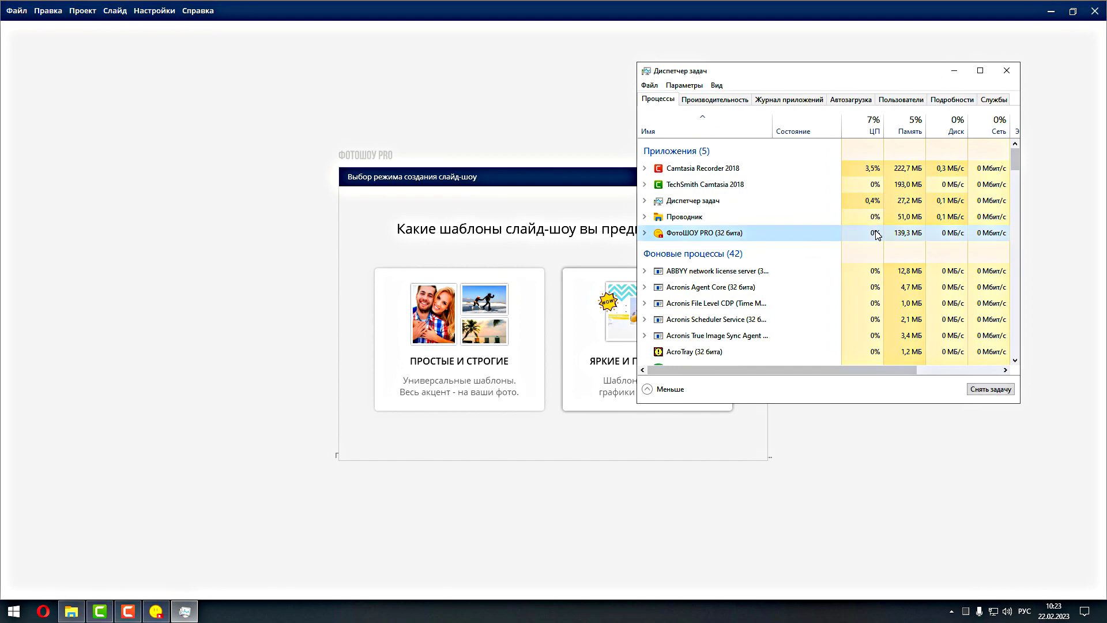
pyautogui.click(999, 389)
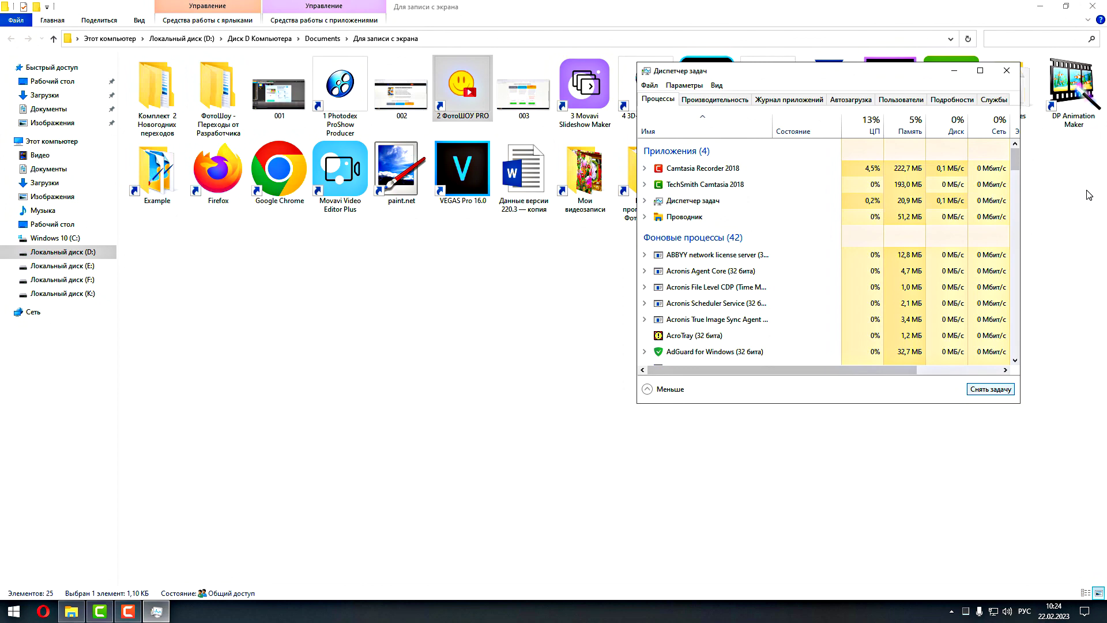
pyautogui.click(1087, 220)
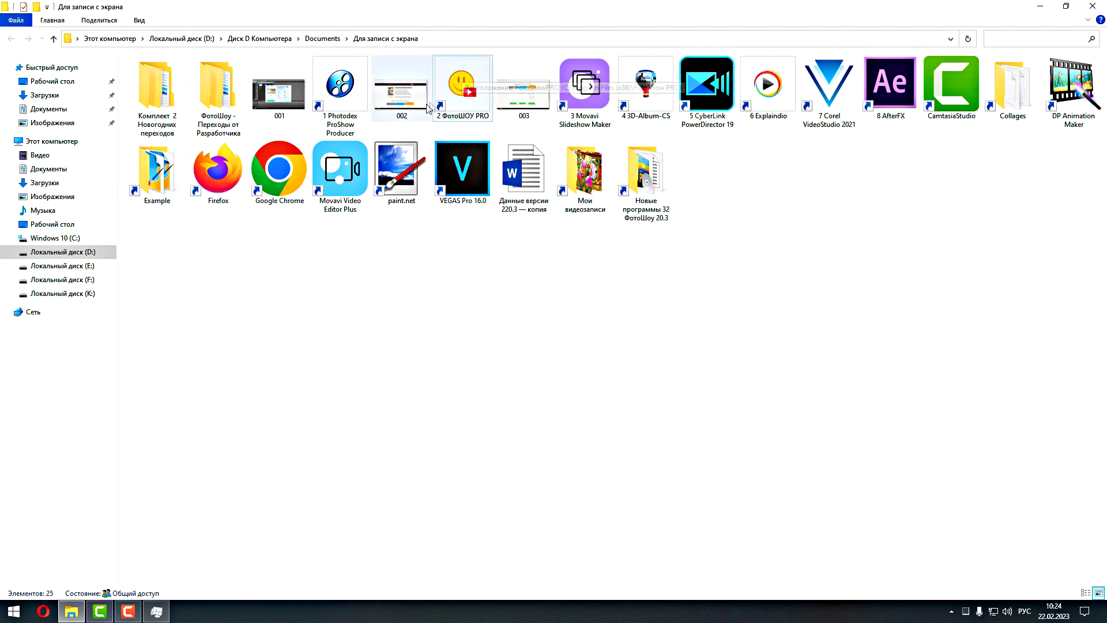
# Launch Photodex ProShow Producer, examine its slide styles and transitions in the effects library, and close the program
pyautogui.doubleClick(340, 92)
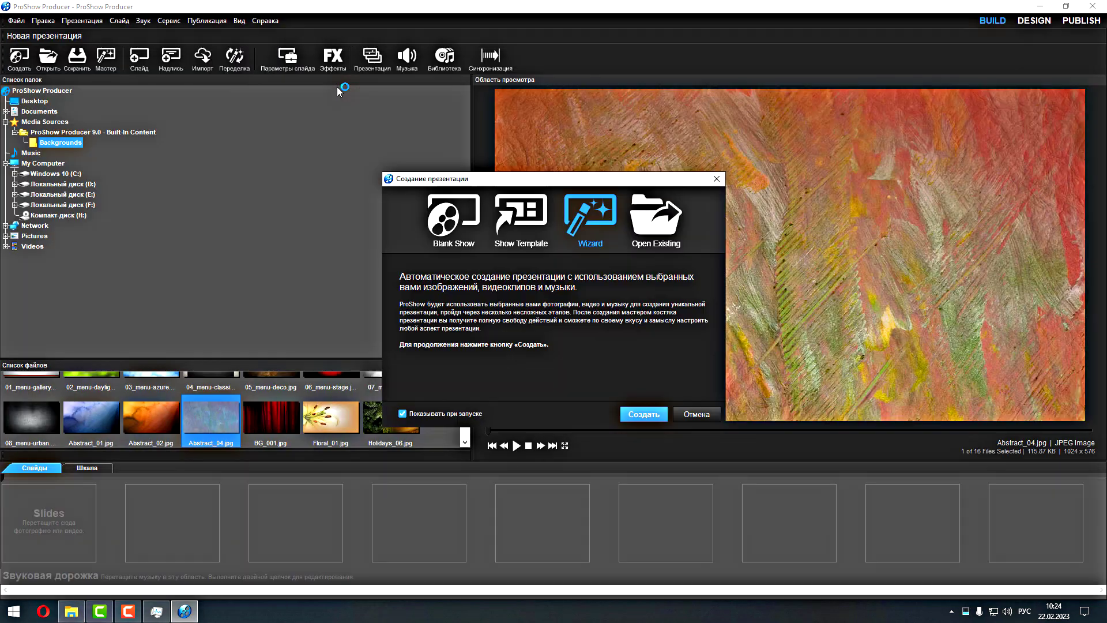
pyautogui.click(715, 178)
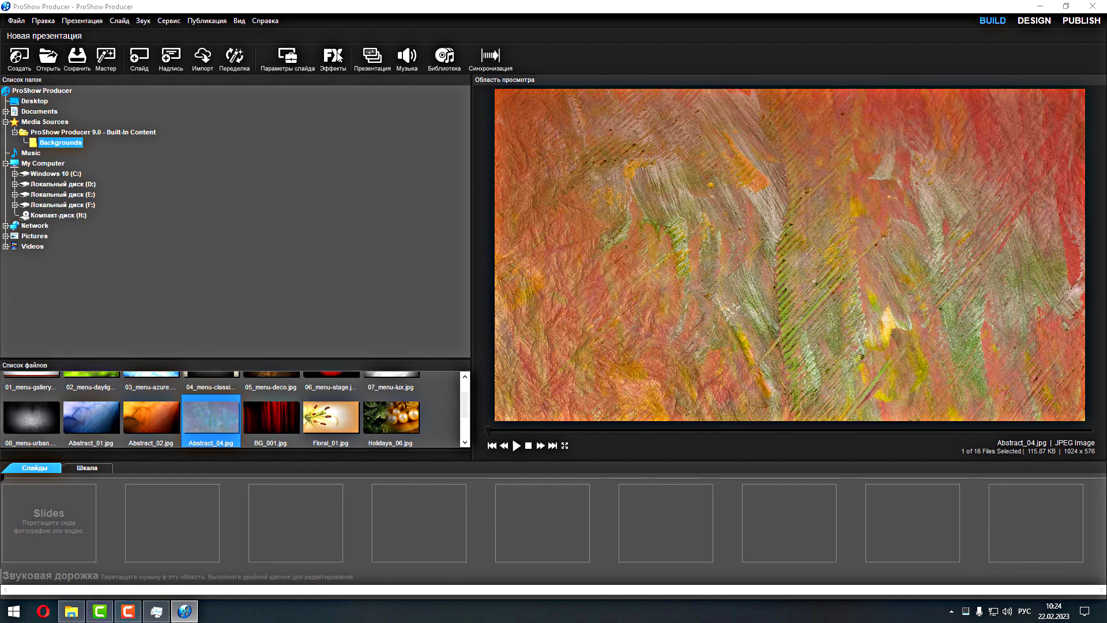
pyautogui.click(339, 57)
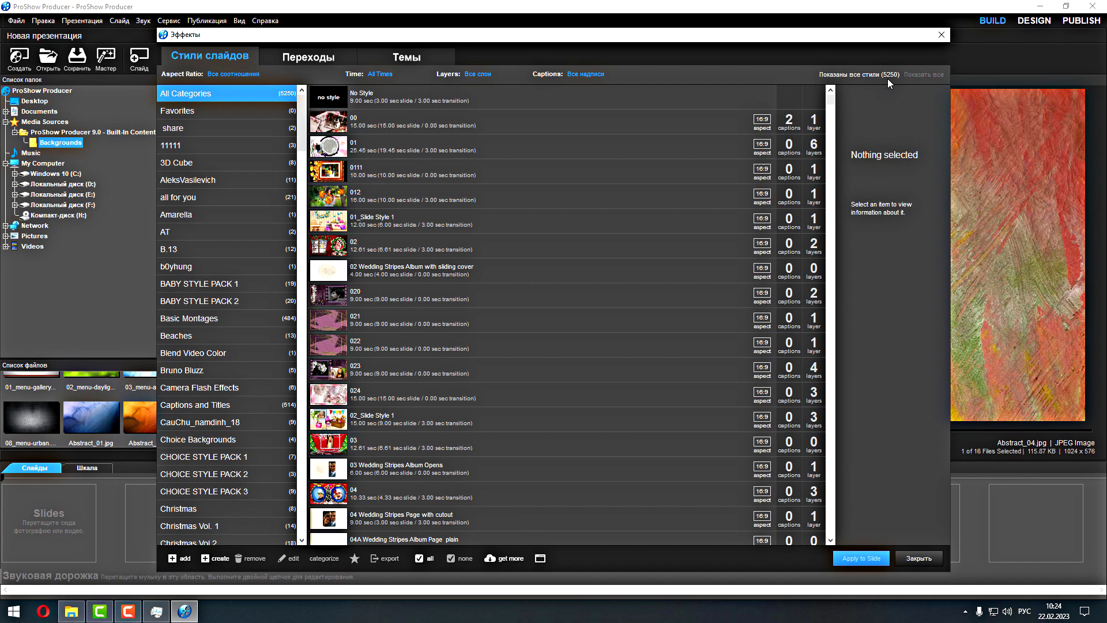
pyautogui.click(307, 61)
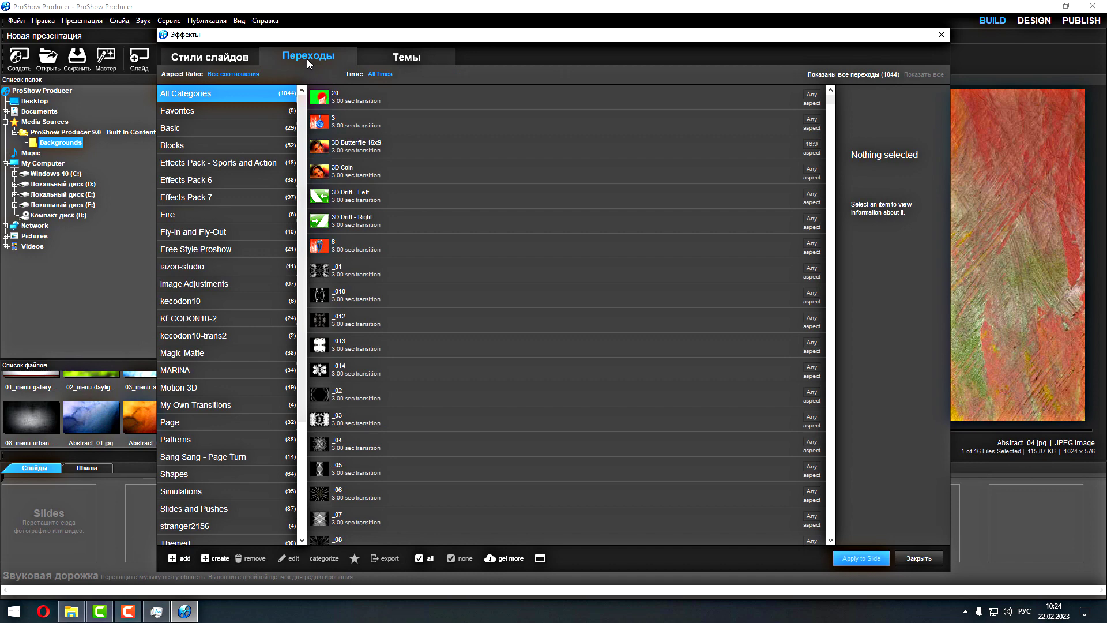
pyautogui.click(941, 36)
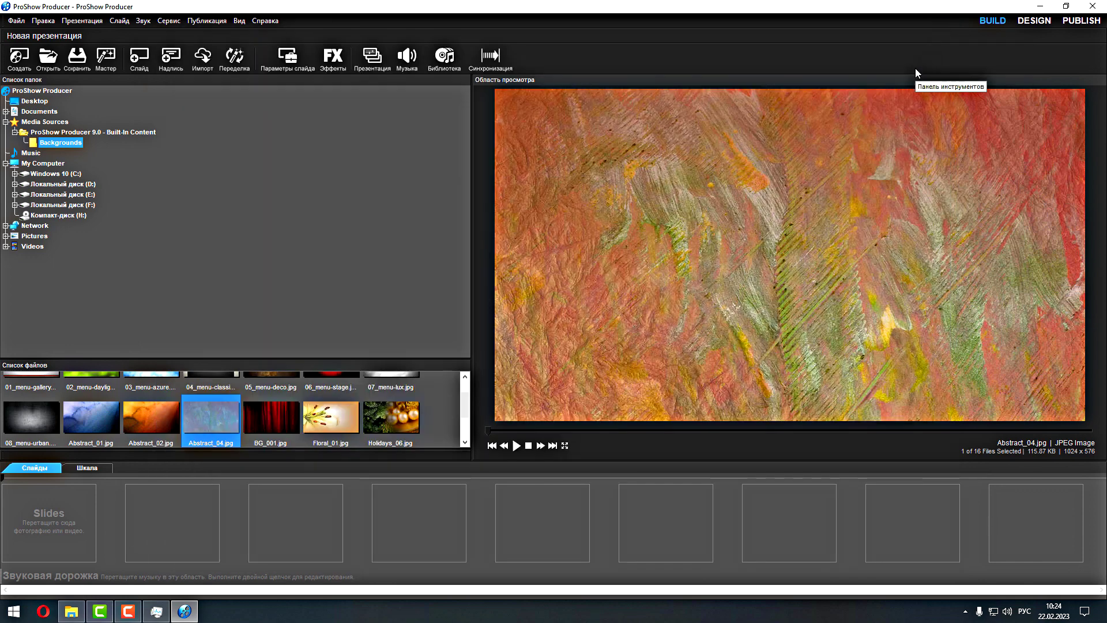
pyautogui.click(1093, 7)
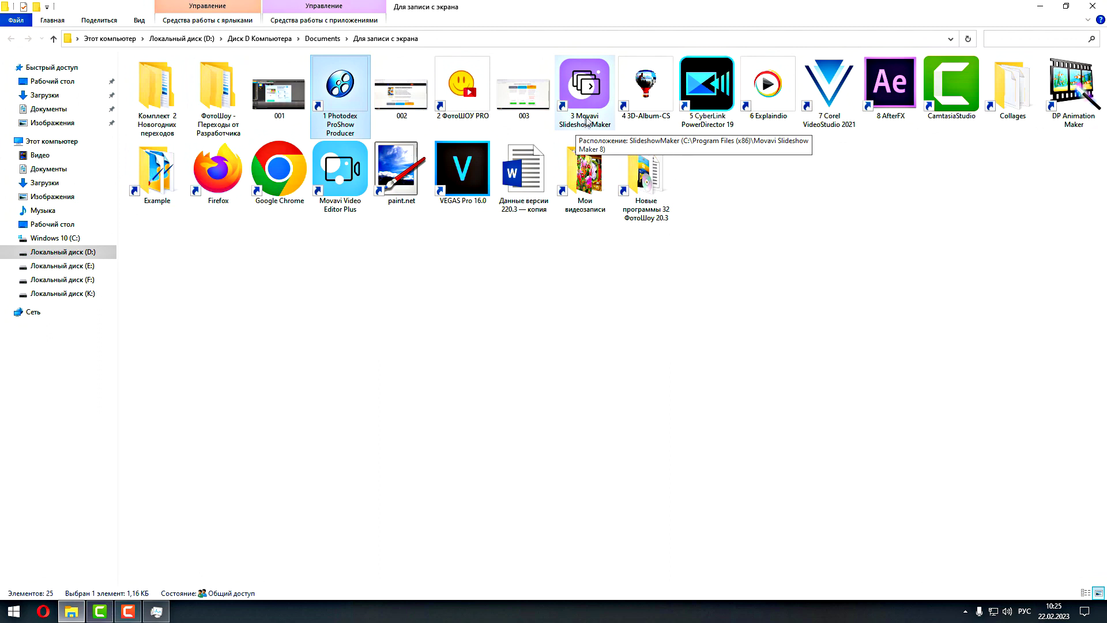
# Launch Movavi Slideshow Maker, look at its slideshow creation wizard and main editor, and close the program
pyautogui.doubleClick(597, 101)
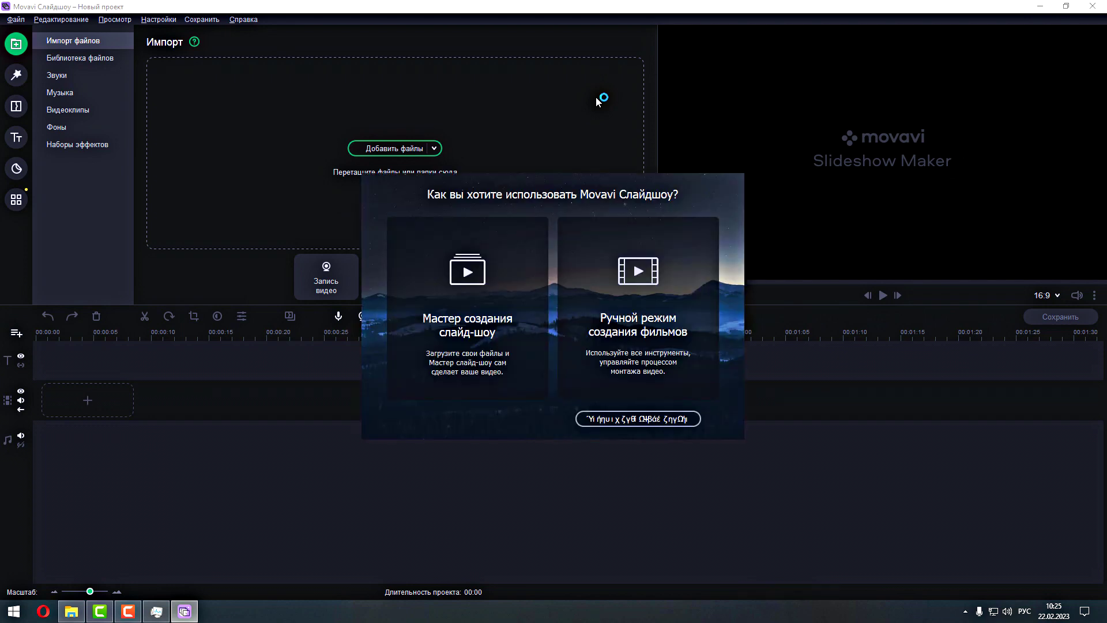
pyautogui.click(463, 282)
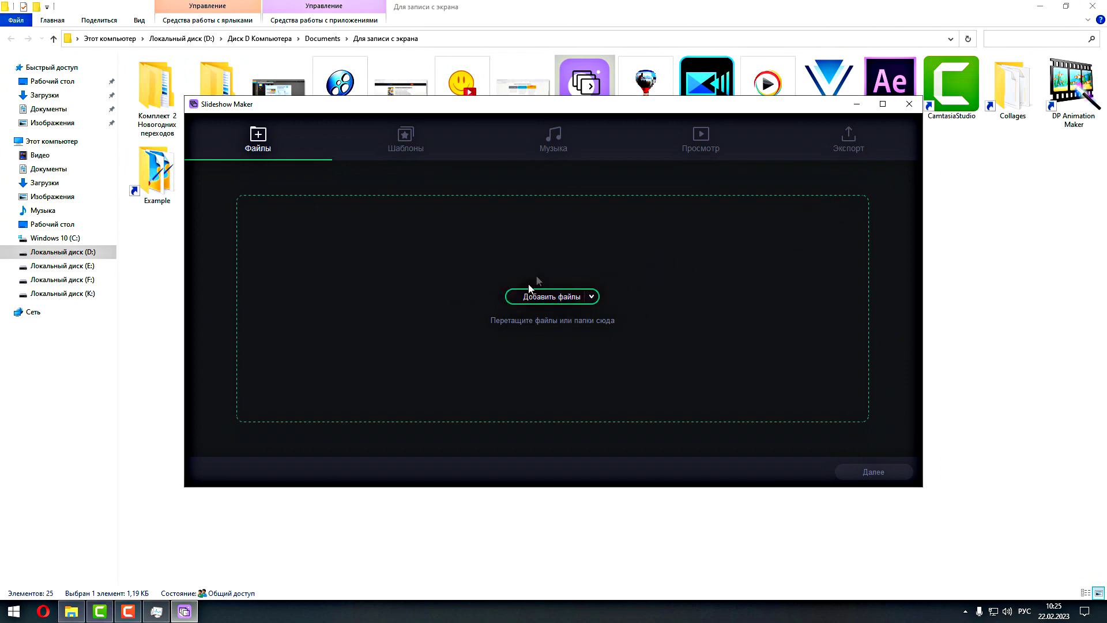
pyautogui.click(909, 103)
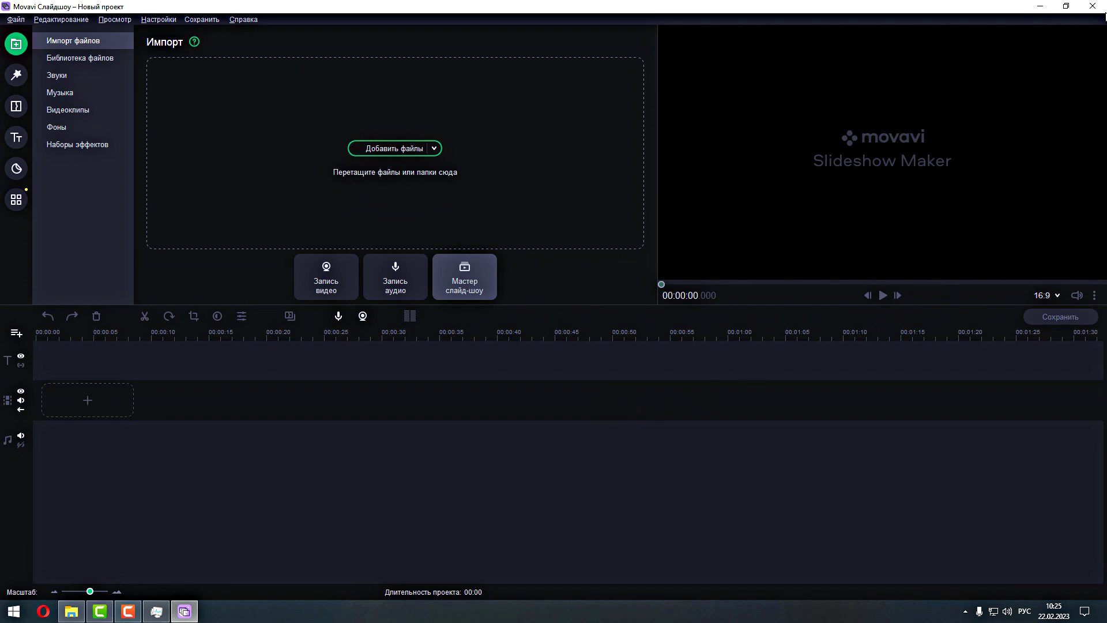
pyautogui.click(1098, 8)
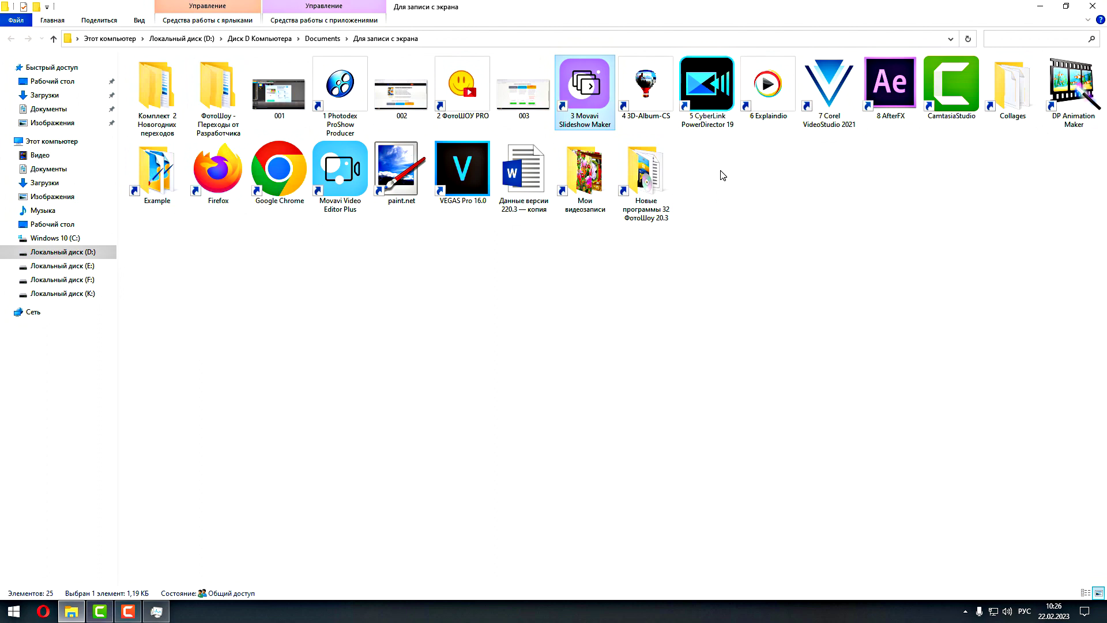
# Launch VEGAS Pro 16.0 to view its editing workspace, and close the program
pyautogui.doubleClick(470, 179)
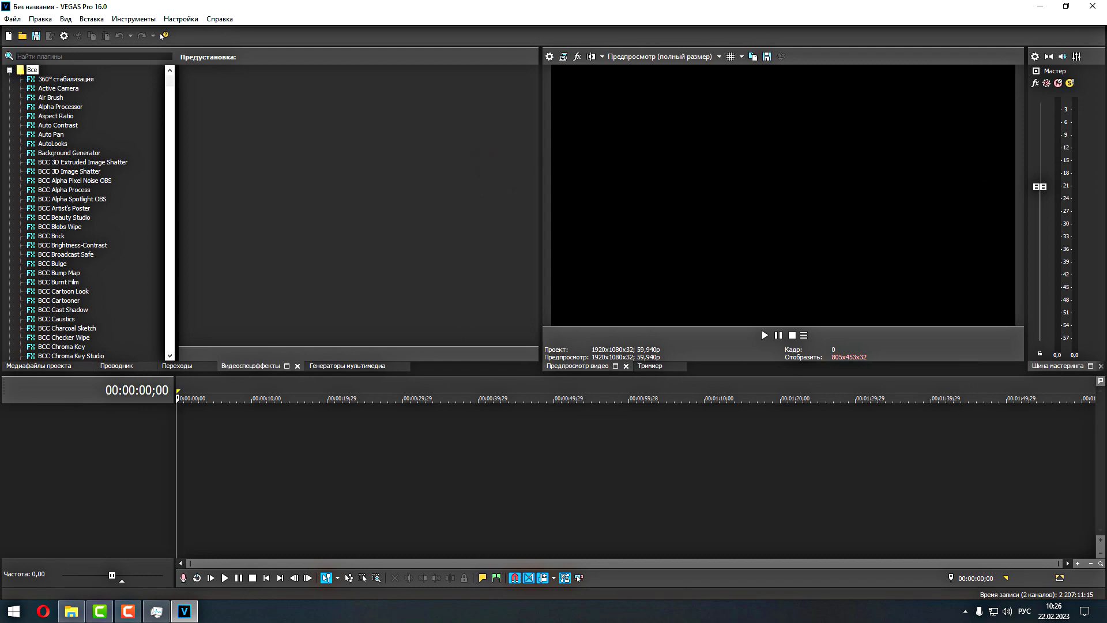
pyautogui.click(1093, 8)
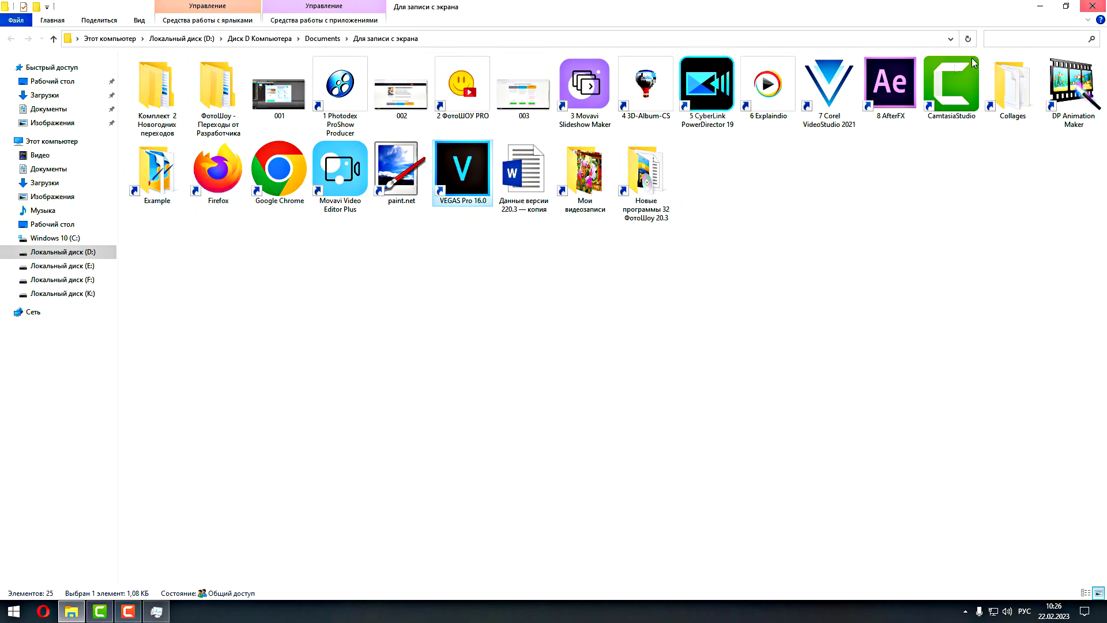
# Relaunch ФотоШОУ PRO, browse the simple and strict templates of the 5-minute slideshow, and close the template chooser
pyautogui.doubleClick(467, 94)
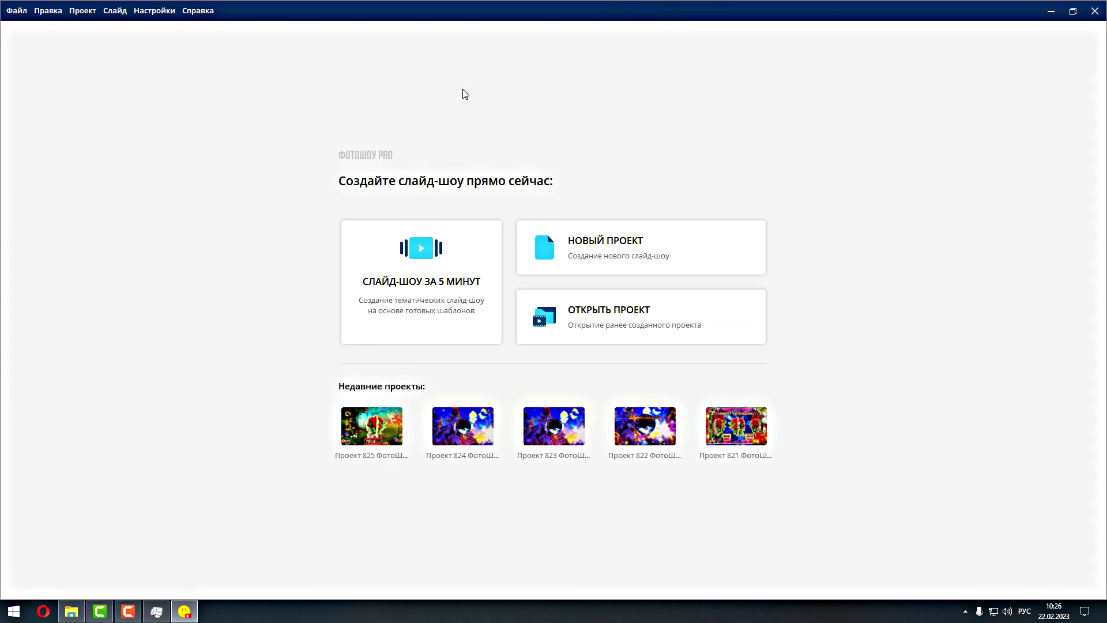
pyautogui.click(442, 269)
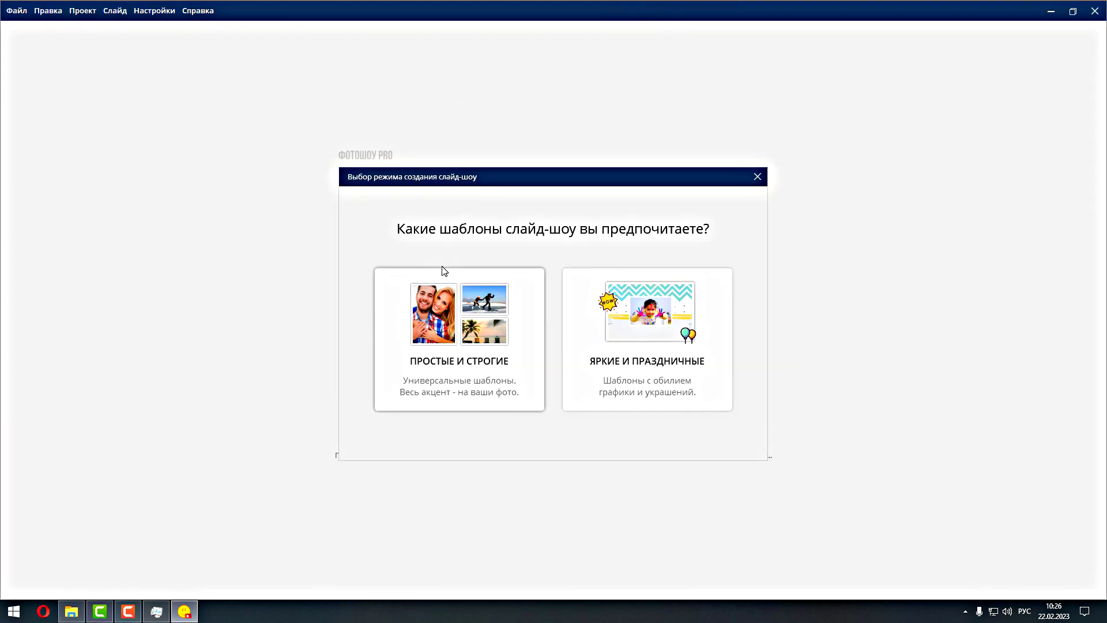
pyautogui.click(482, 335)
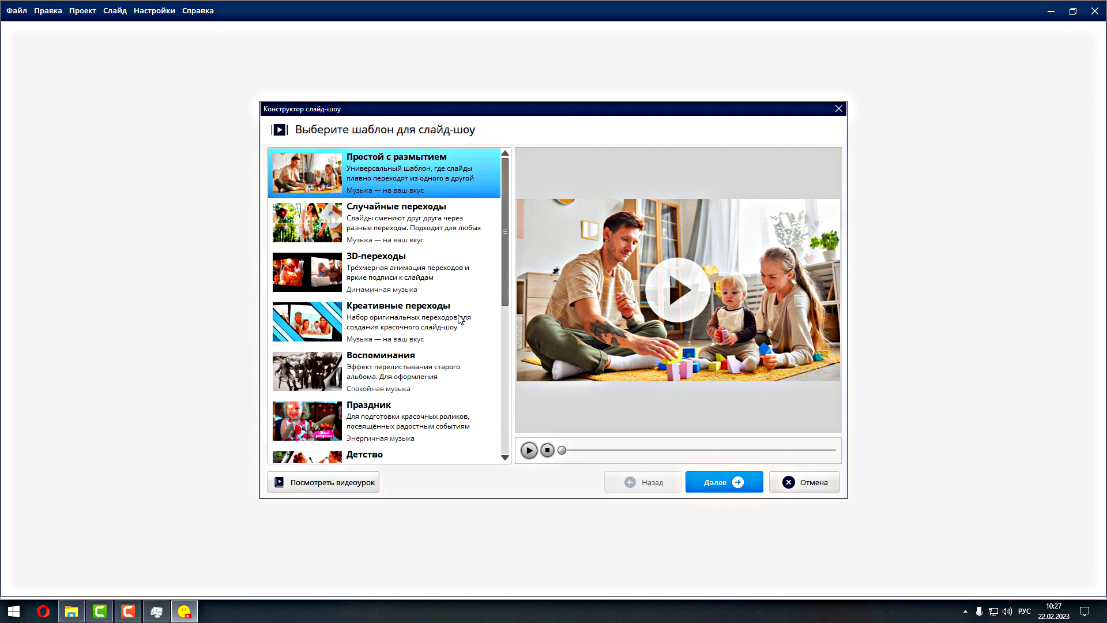
pyautogui.scroll(-5, 406, 305)
pyautogui.scroll(5, 406, 308)
pyautogui.click(835, 111)
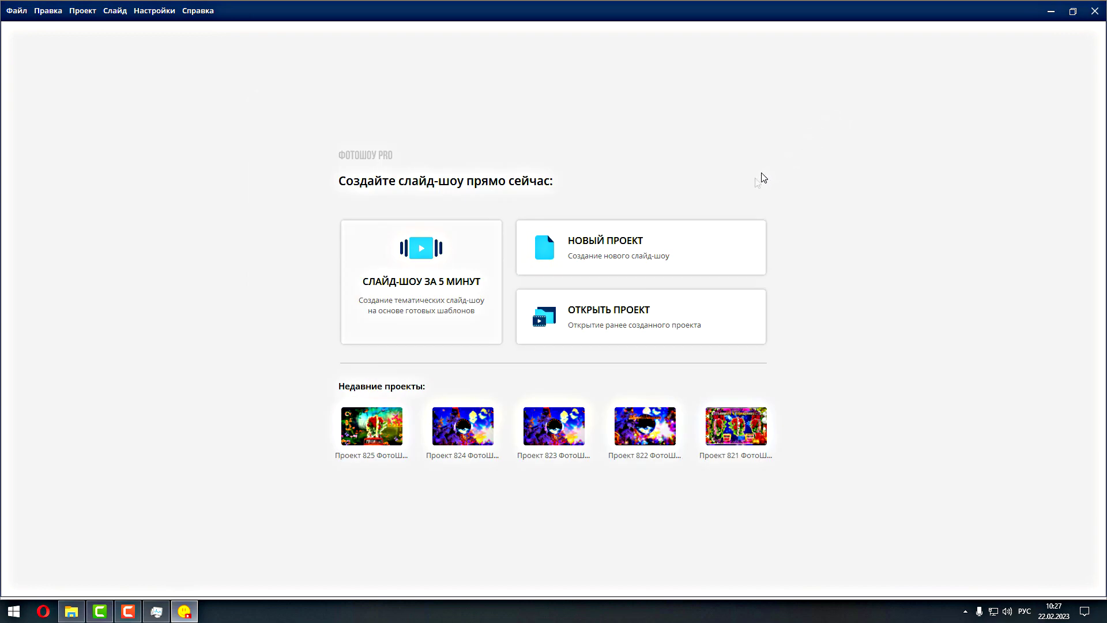
# View the bright and festive templates of the 5-minute slideshow and close the template chooser
pyautogui.click(433, 264)
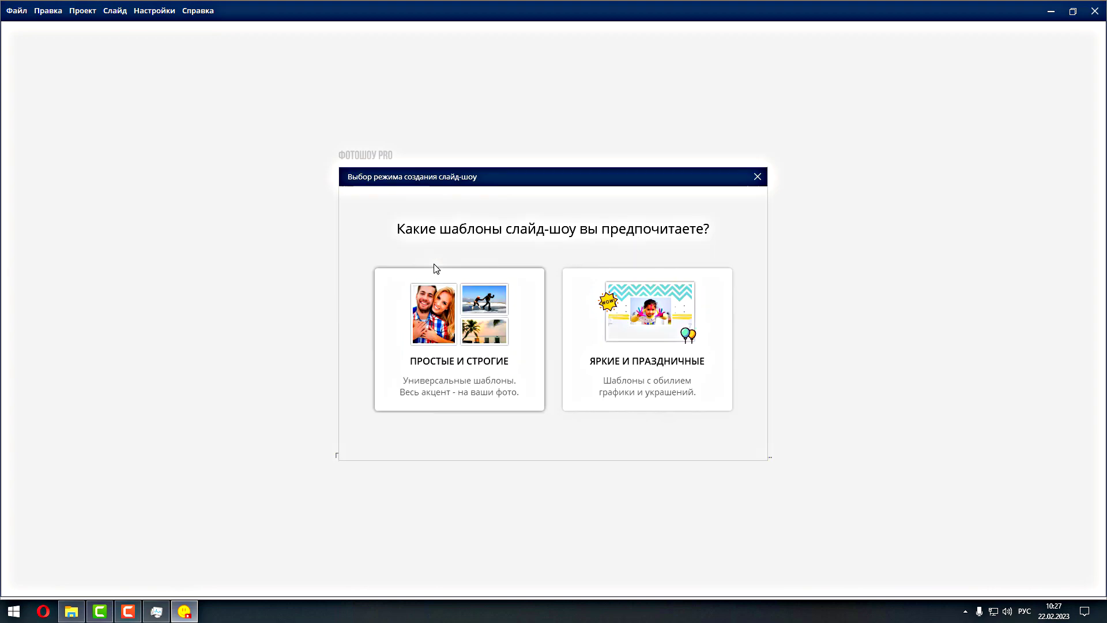
pyautogui.click(619, 336)
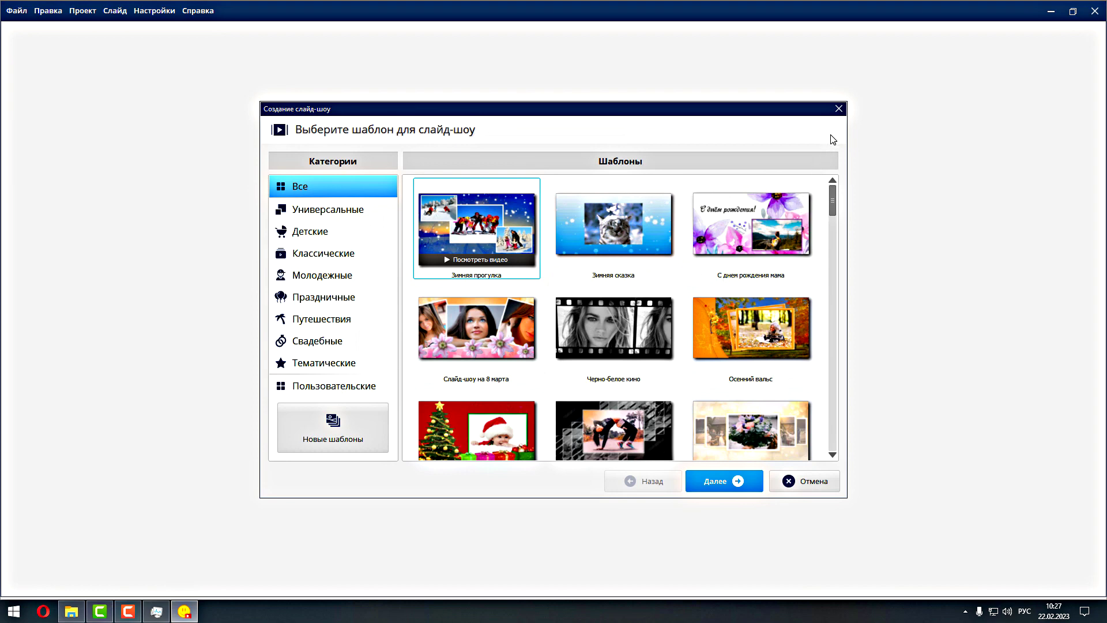
pyautogui.click(839, 109)
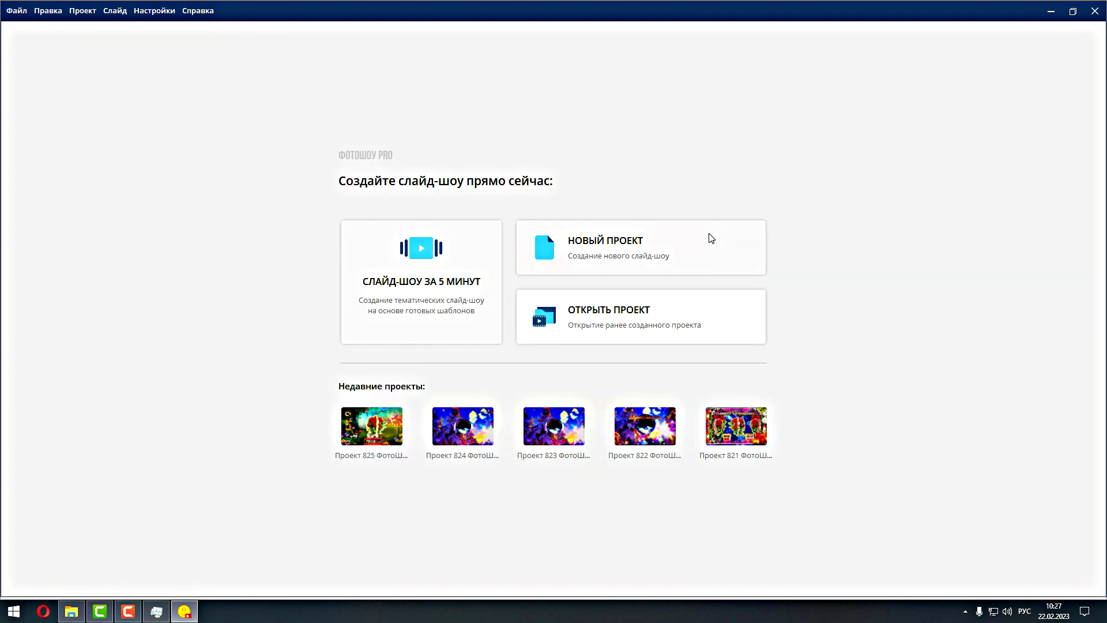
# Create a new project and look over the available file, slide and settings commands
pyautogui.click(615, 248)
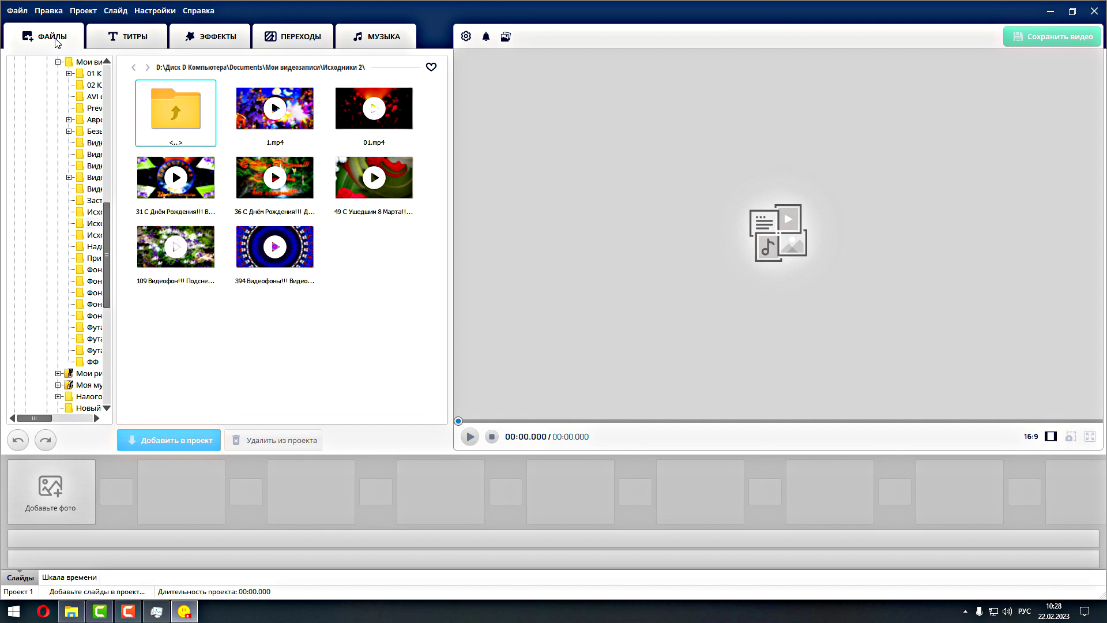
pyautogui.click(11, 11)
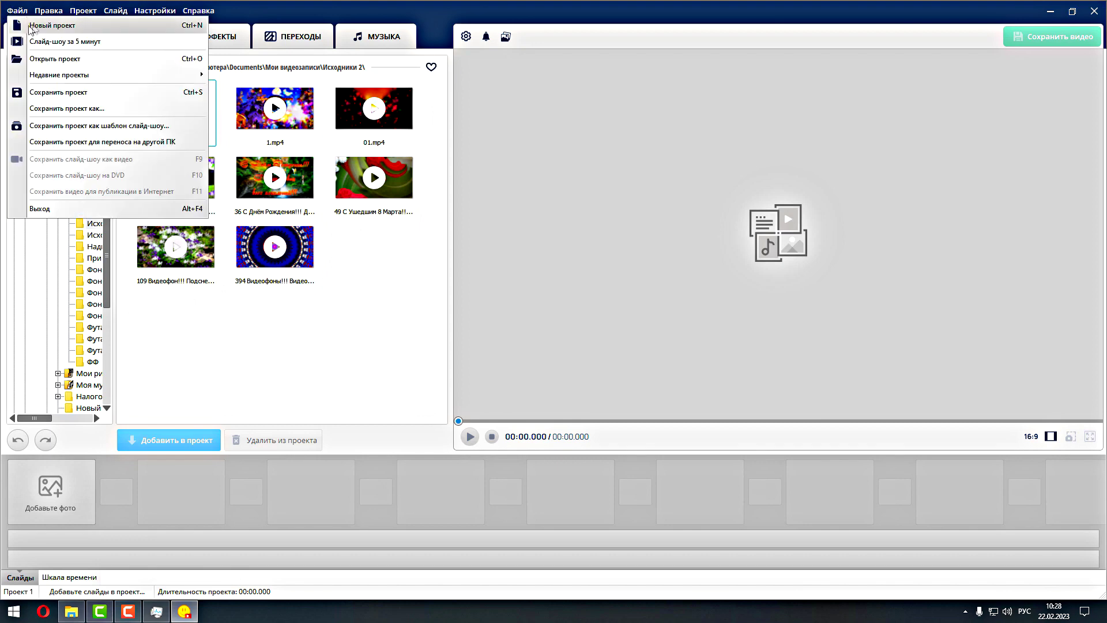
pyautogui.moveTo(57, 14)
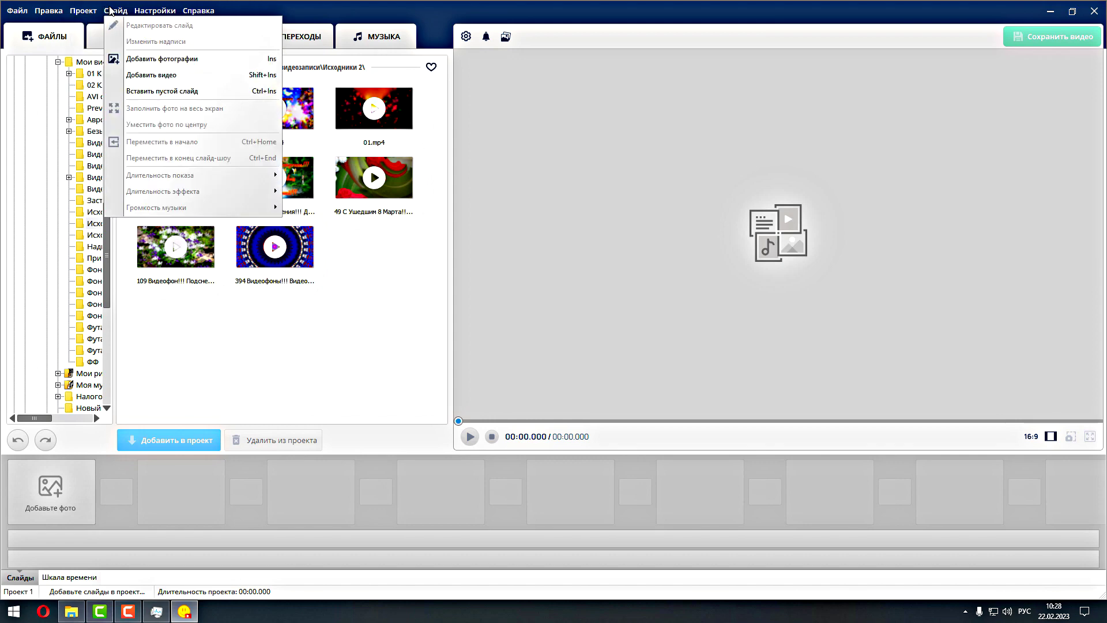
pyautogui.moveTo(145, 13)
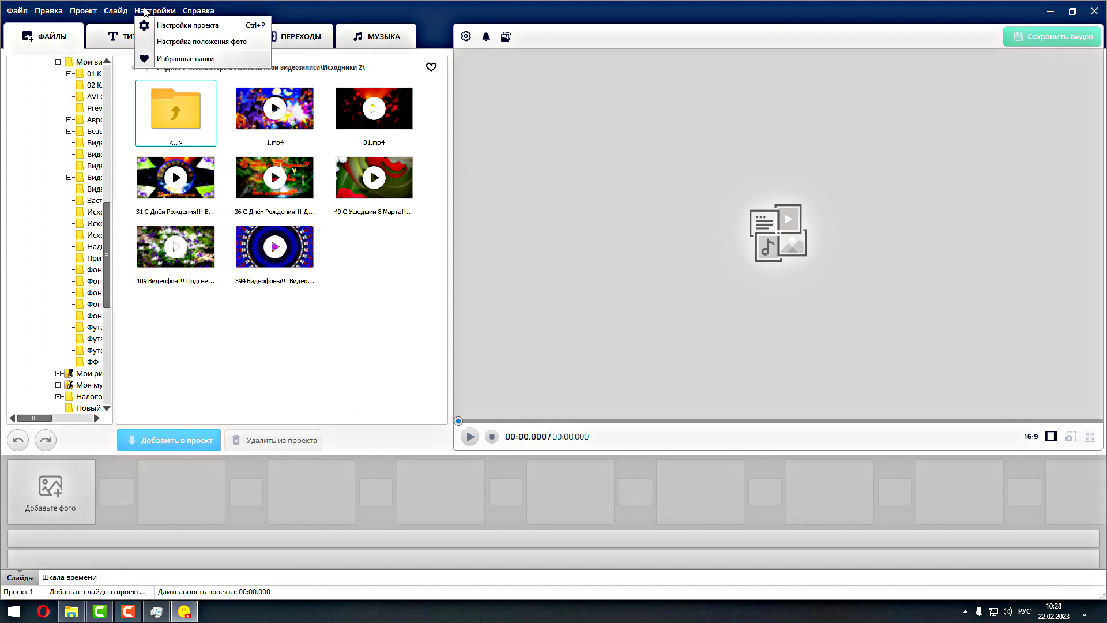
pyautogui.moveTo(190, 13)
pyautogui.click(529, 245)
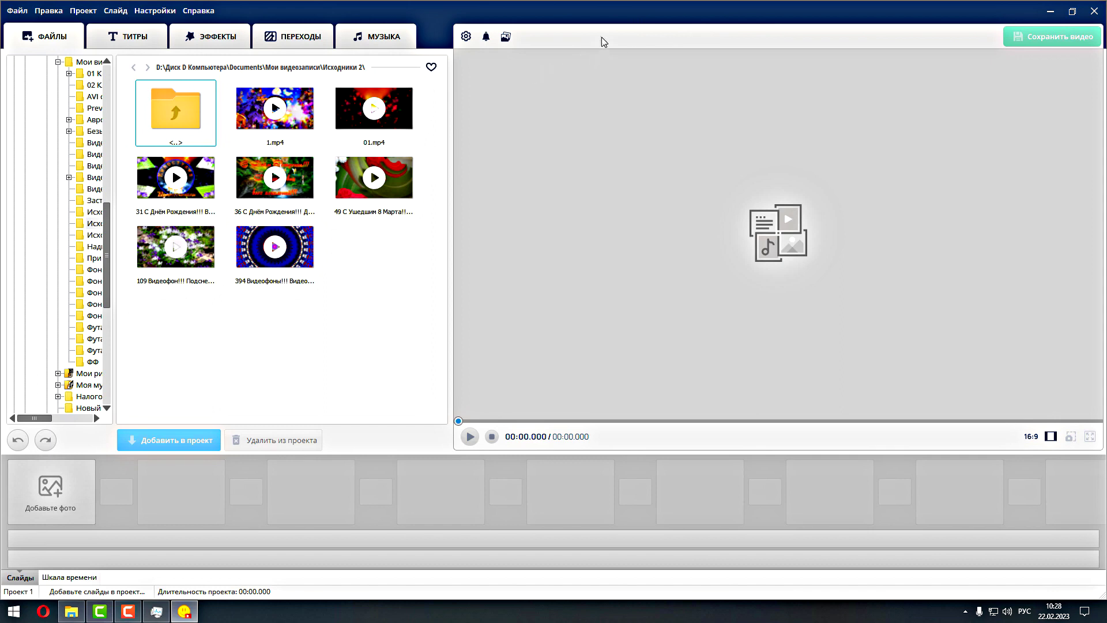
# Browse the slide collages in the birthday, 8 Marta and Зимние забавы categories
pyautogui.click(133, 41)
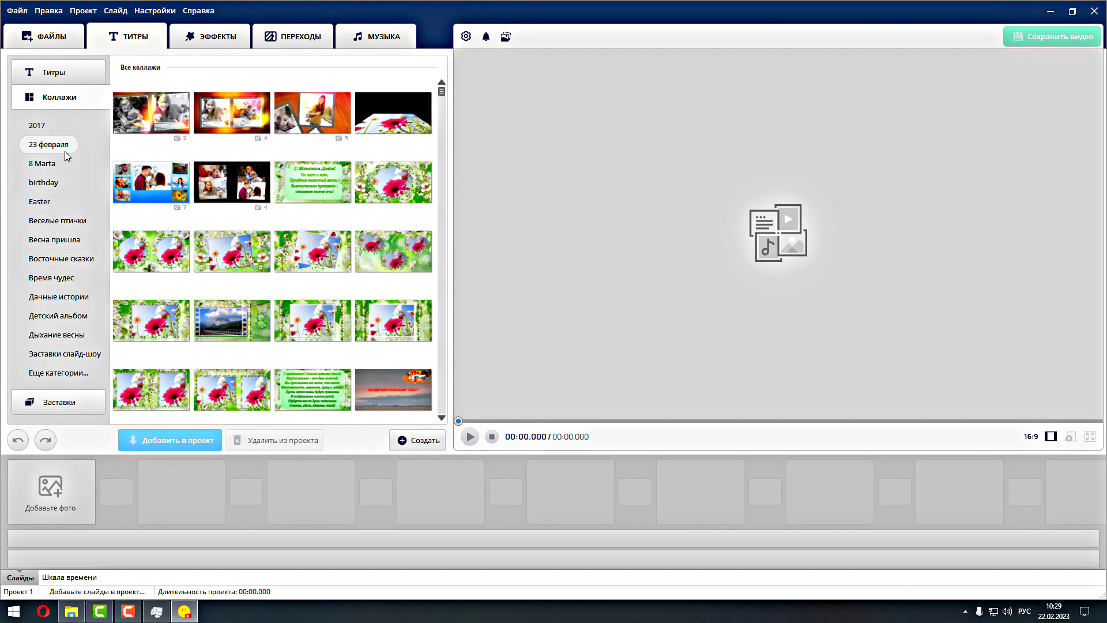
pyautogui.click(52, 202)
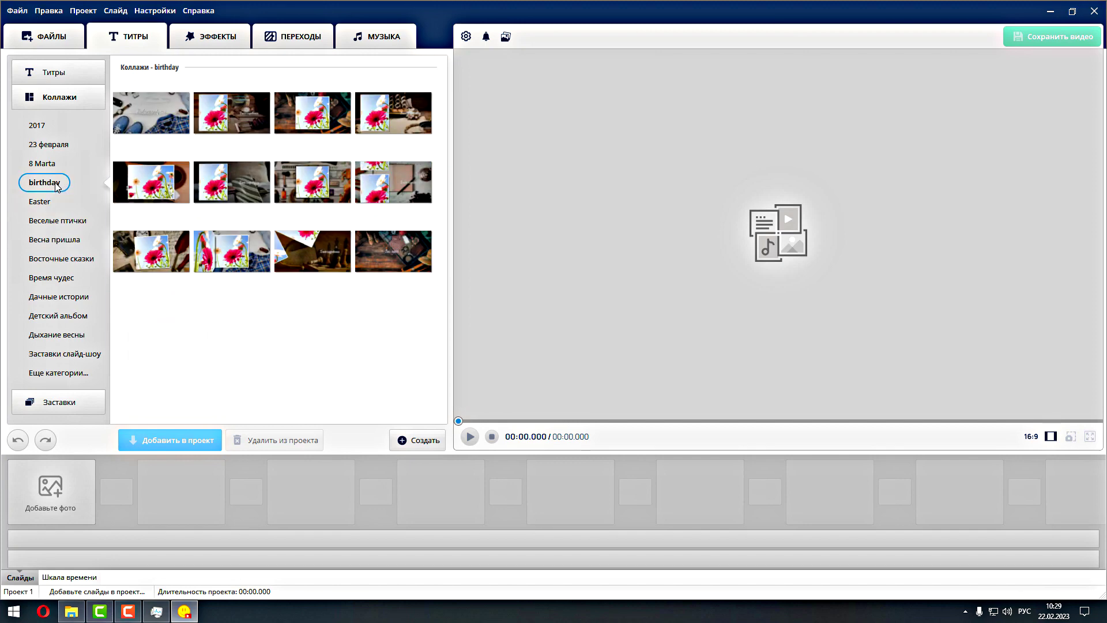
pyautogui.click(51, 165)
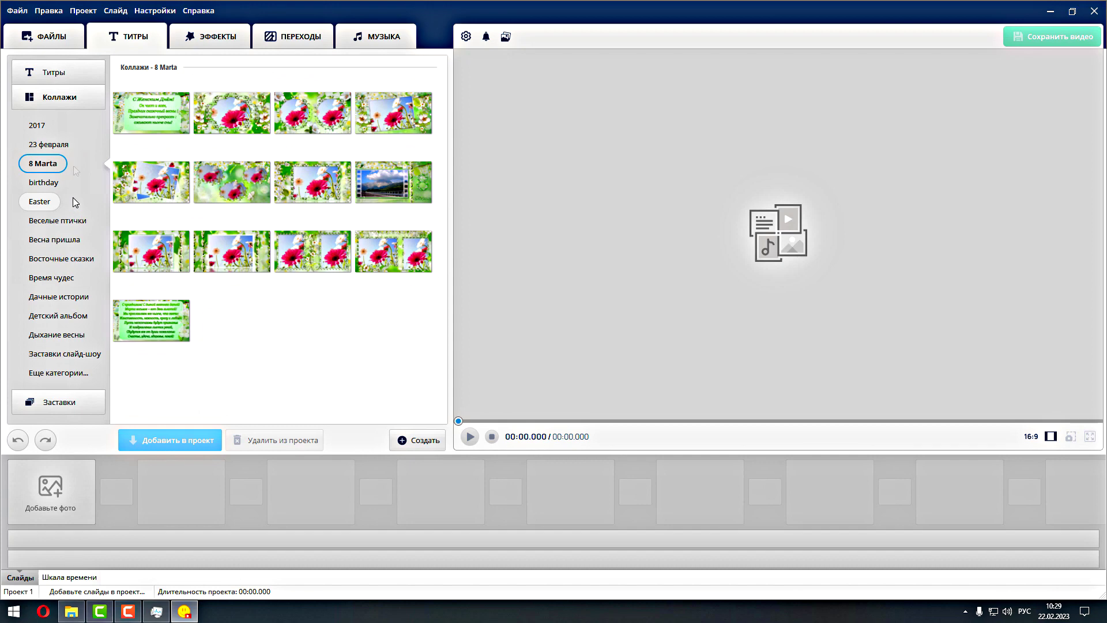
pyautogui.click(73, 372)
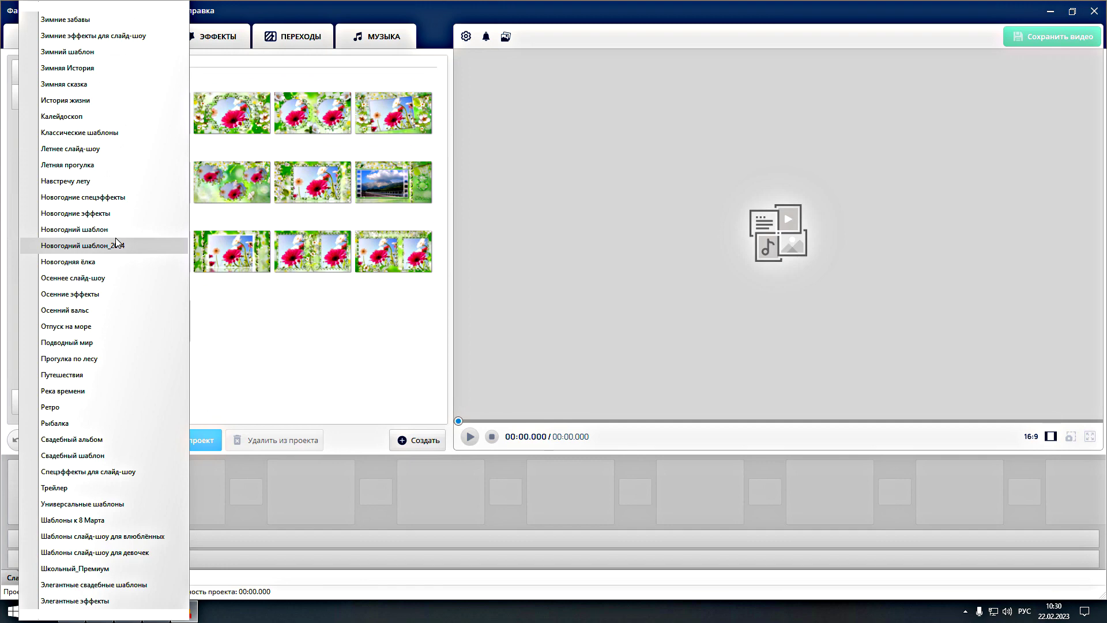
pyautogui.click(76, 20)
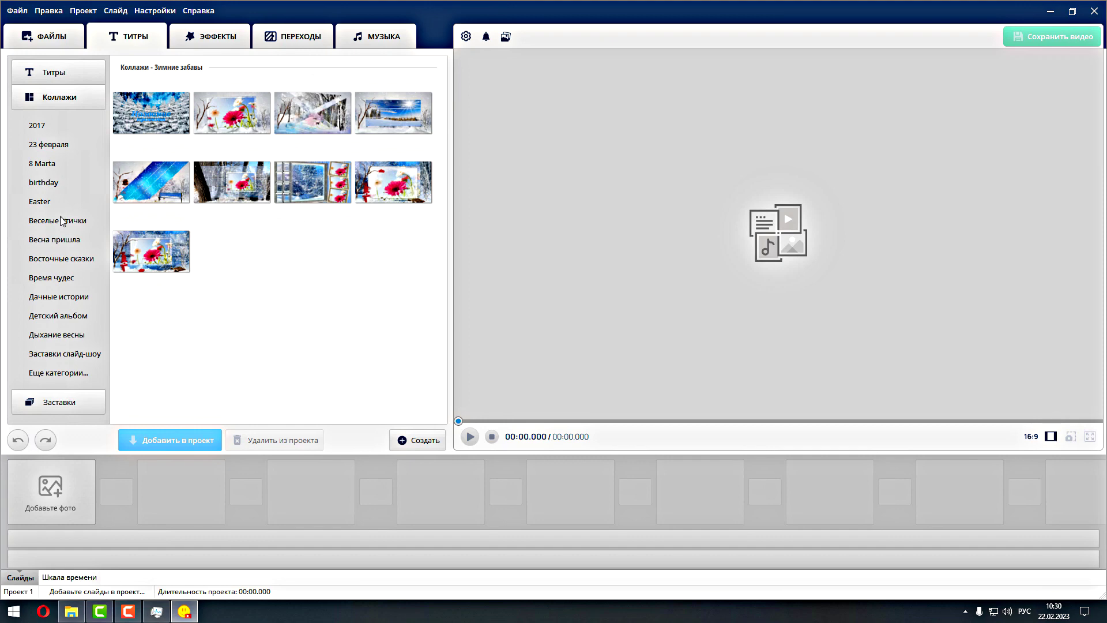
# Glance at the title screens (Заставки), then view the collages in the Шаблоны к 8 Марта category
pyautogui.click(69, 402)
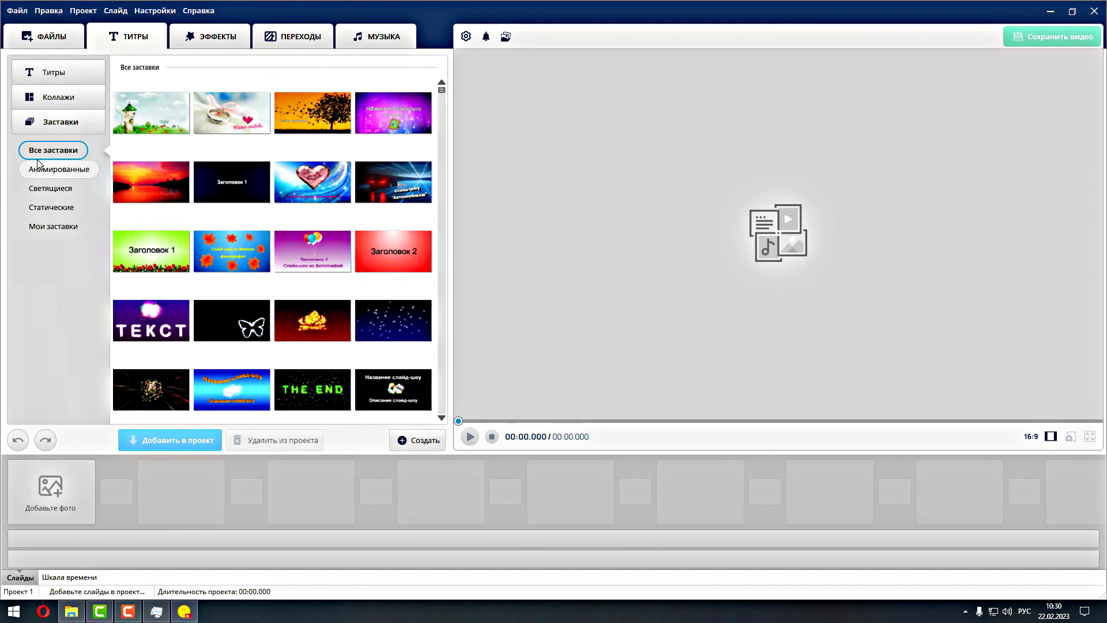
pyautogui.click(70, 97)
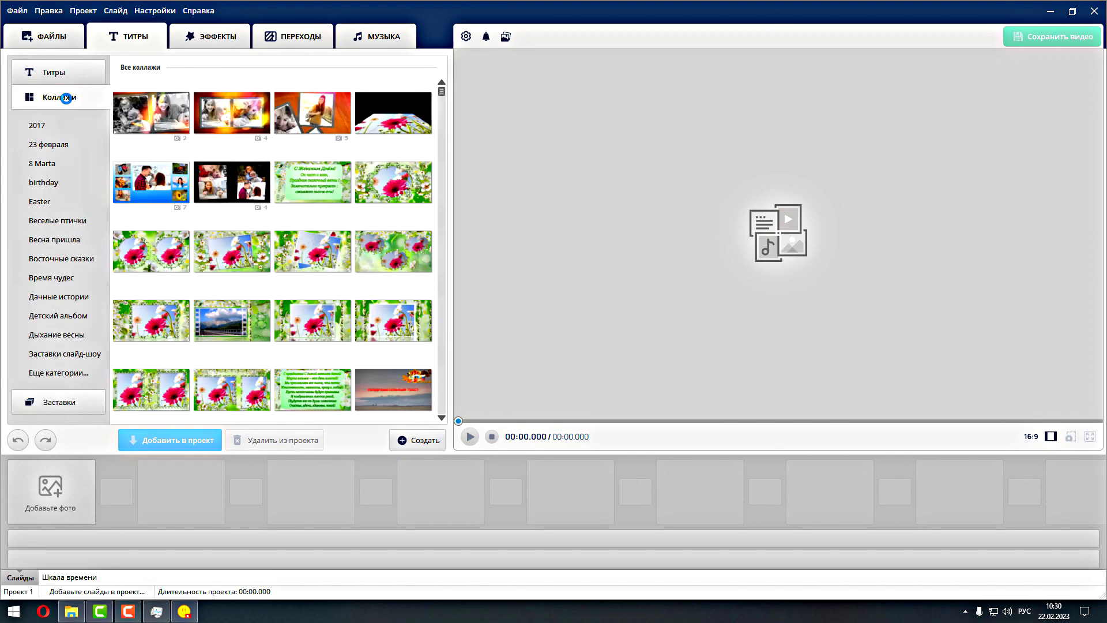
pyautogui.click(82, 375)
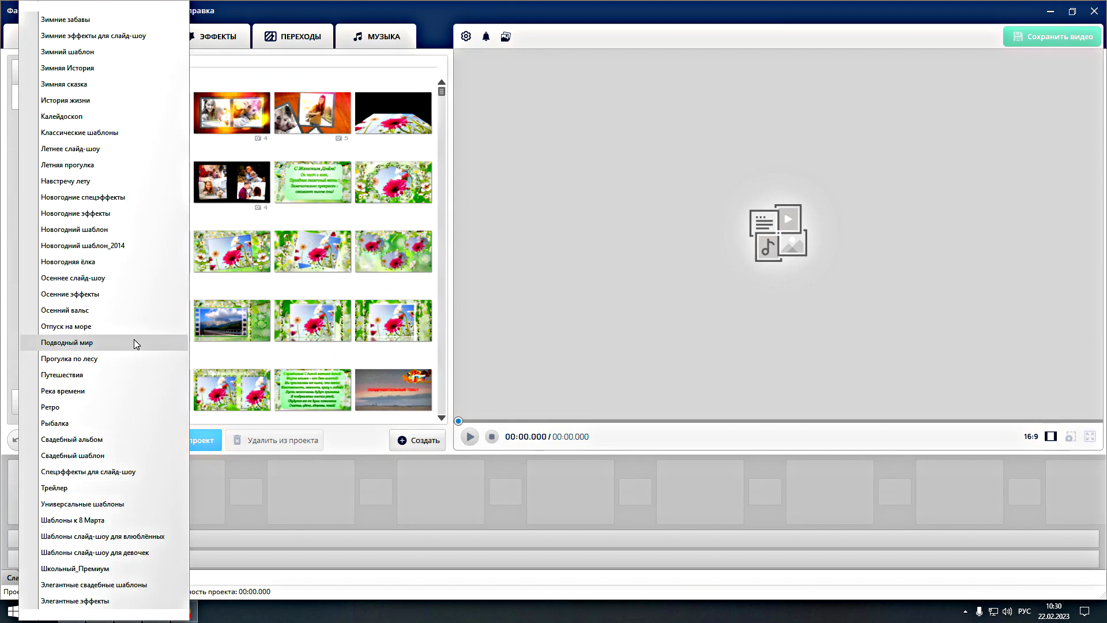
pyautogui.click(106, 524)
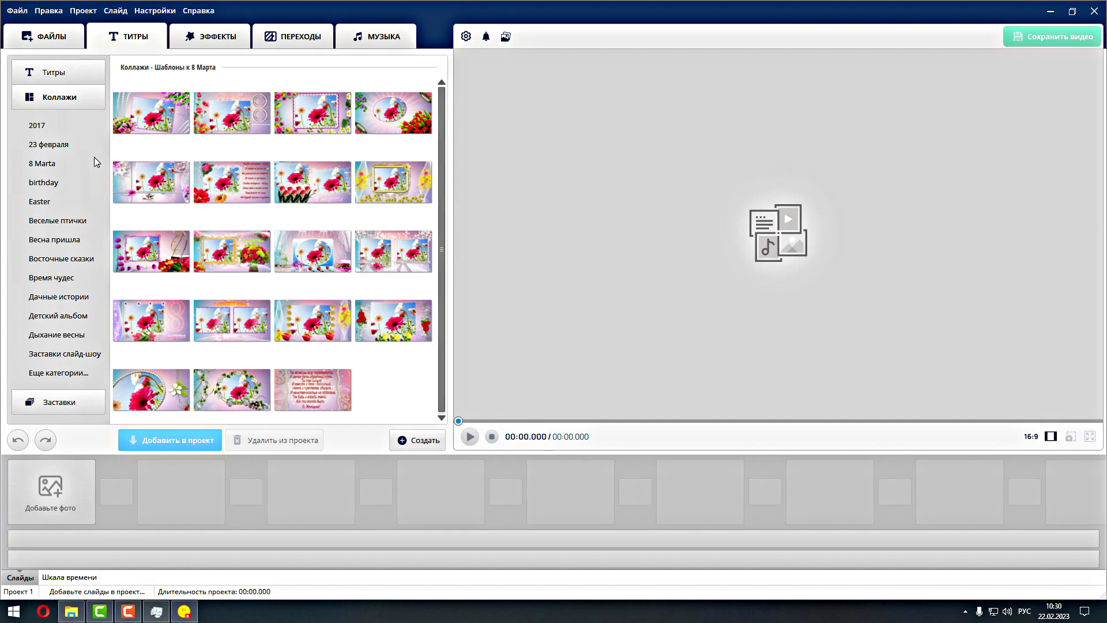
# Look through the full collection of title screens (Все заставки) and return to its beginning
pyautogui.click(61, 404)
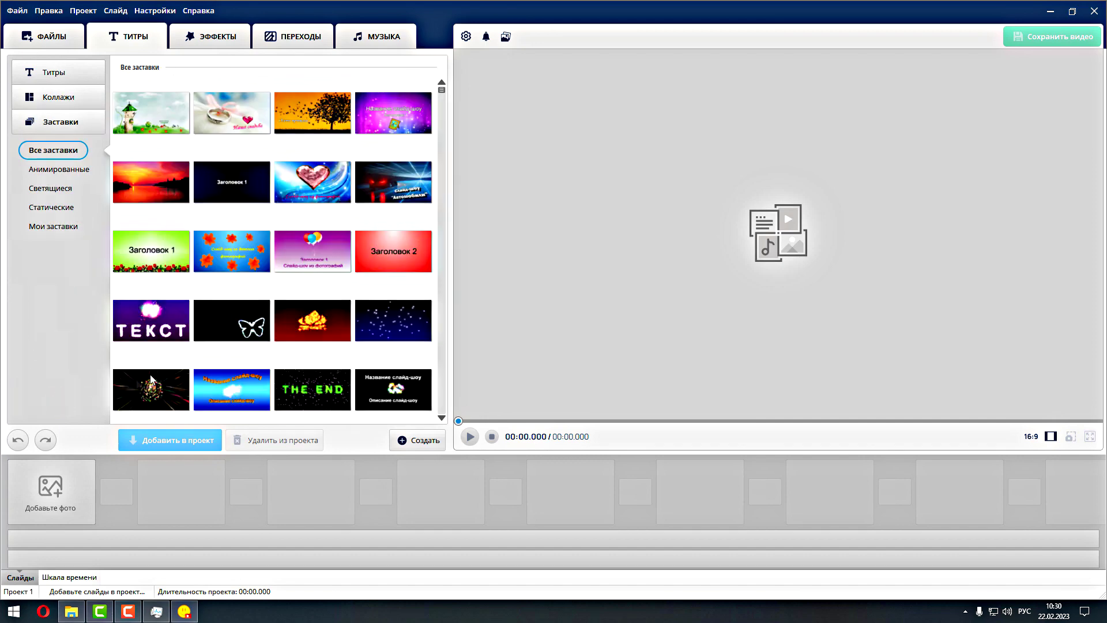
pyautogui.scroll(-10, 322, 300)
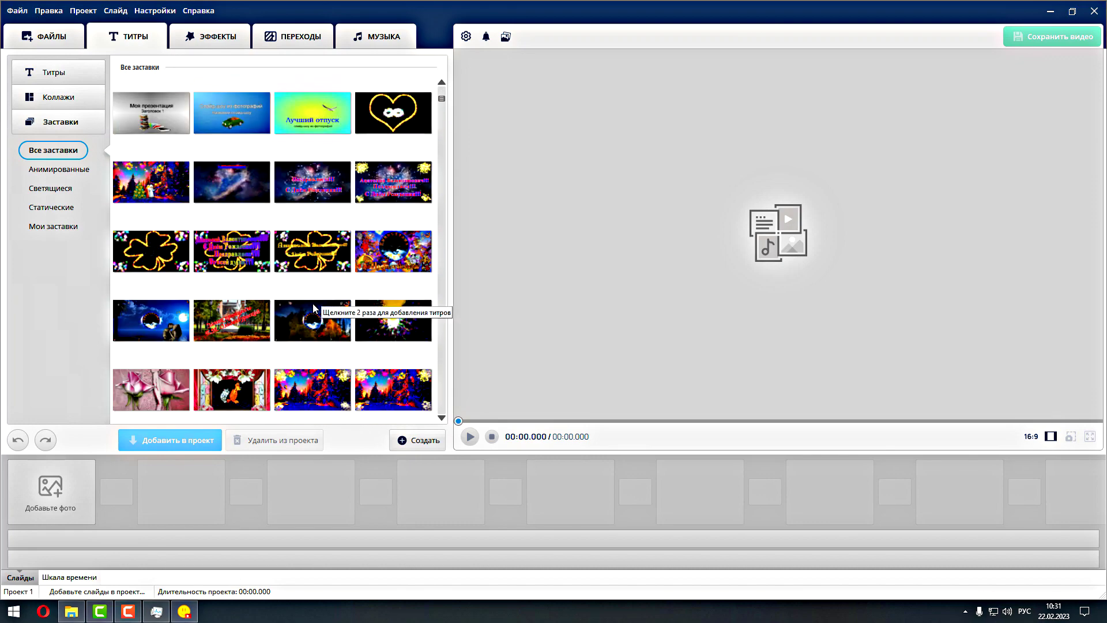
pyautogui.scroll(-5, 321, 300)
pyautogui.scroll(10, 311, 311)
pyautogui.scroll(3, 309, 311)
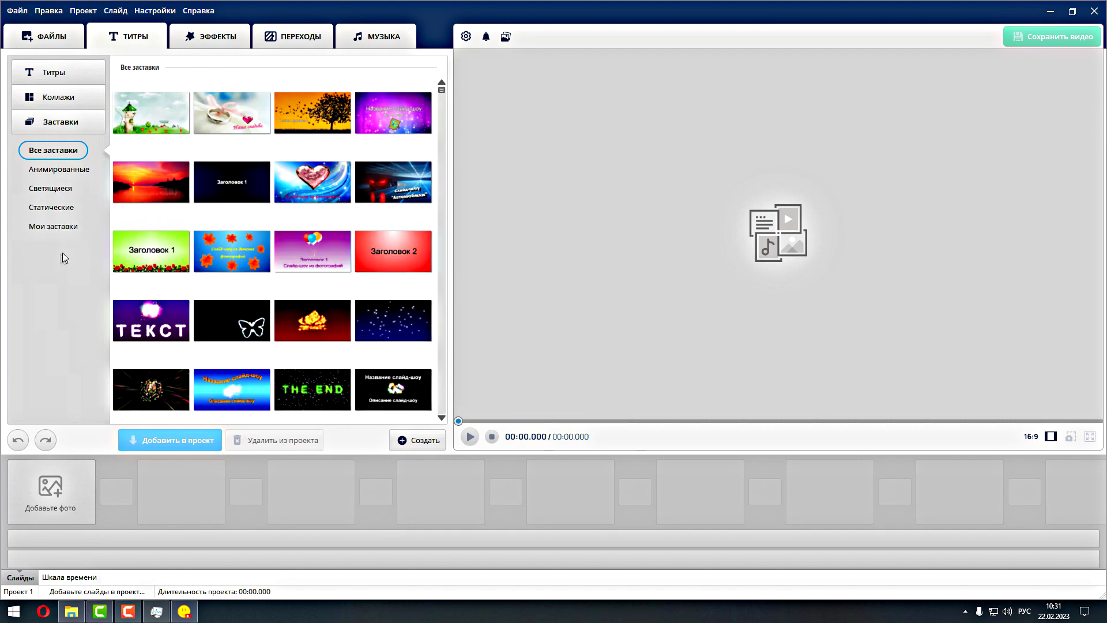
# Browse the custom title screens in Мои заставки and close the program
pyautogui.click(55, 226)
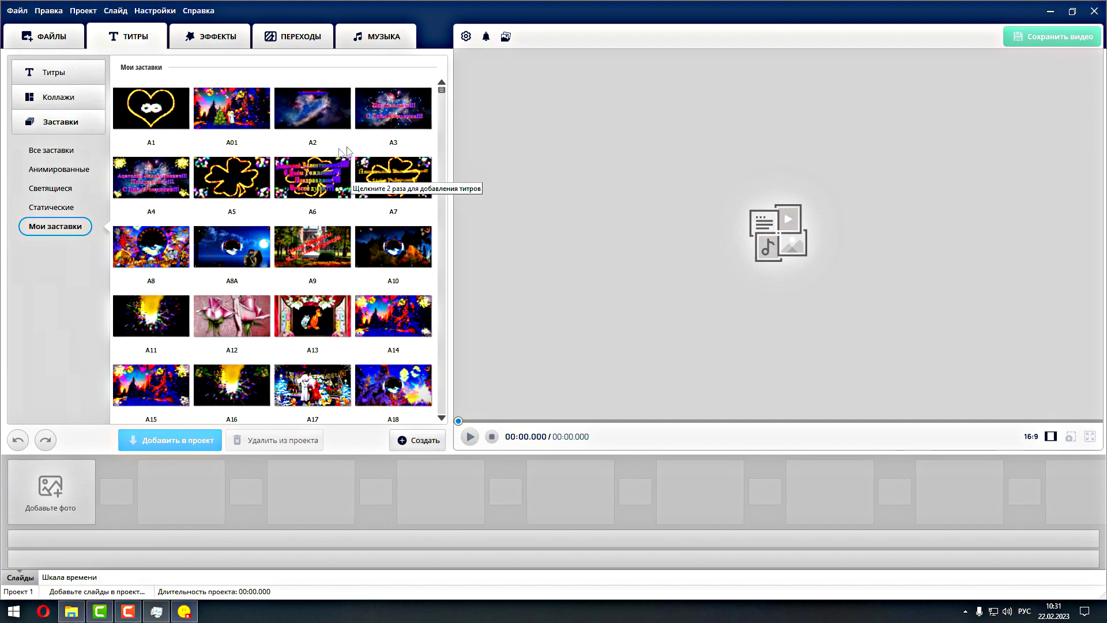
pyautogui.scroll(-4, 357, 231)
pyautogui.scroll(-11, 357, 230)
pyautogui.scroll(-10, 358, 231)
pyautogui.scroll(-12, 333, 264)
pyautogui.scroll(-4, 329, 275)
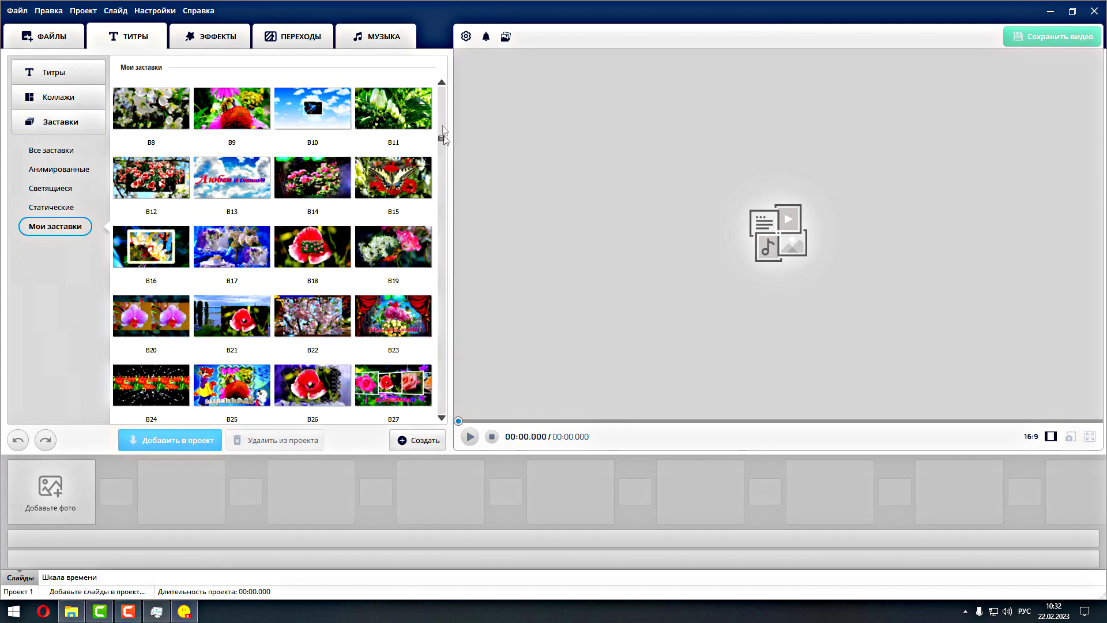
pyautogui.click(441, 84)
pyautogui.scroll(5, 442, 84)
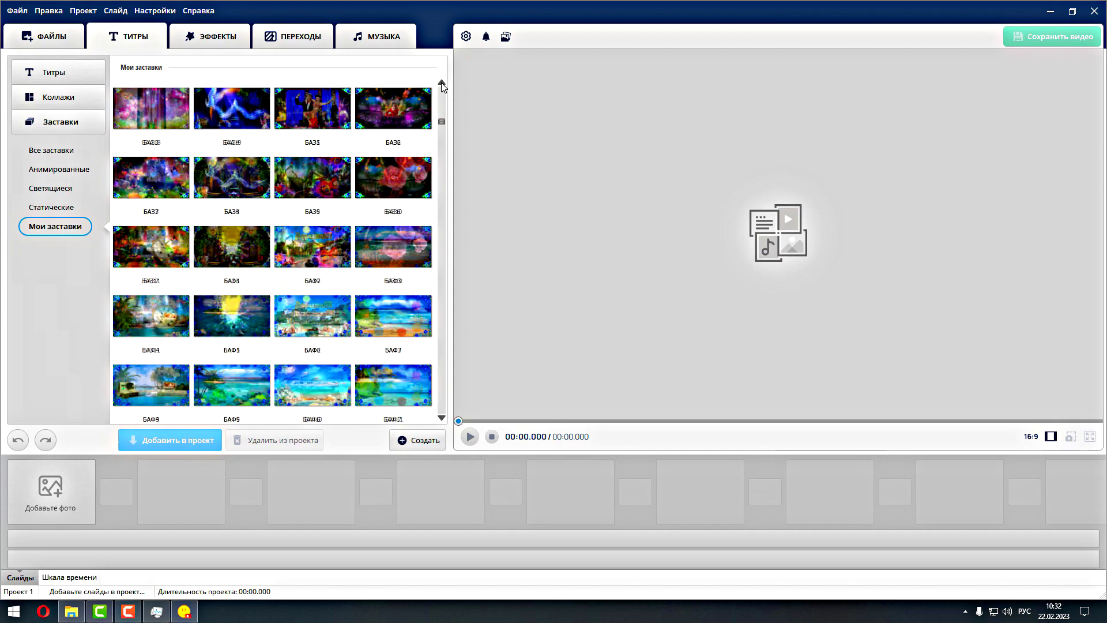
pyautogui.scroll(10, 441, 87)
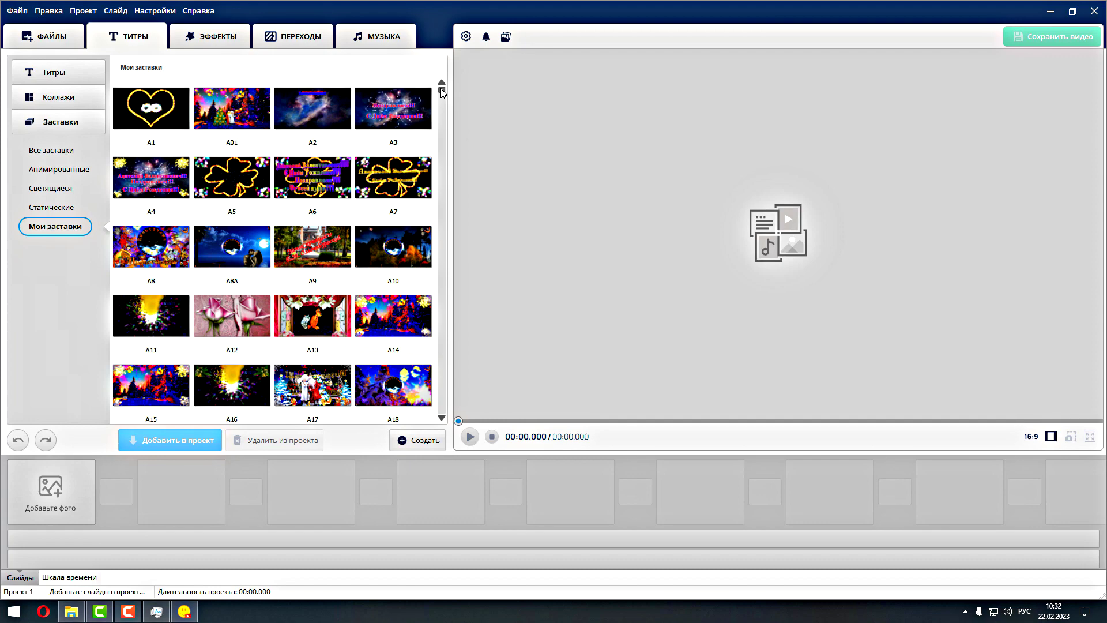
pyautogui.scroll(-10, 438, 95)
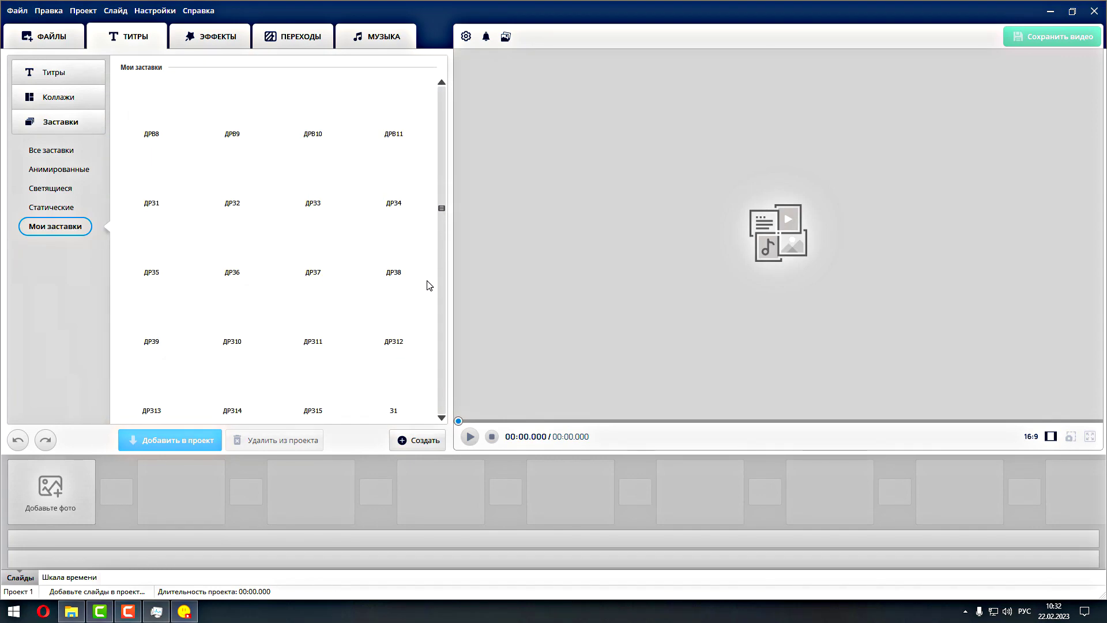
pyautogui.hotkey('alt', 'F4')
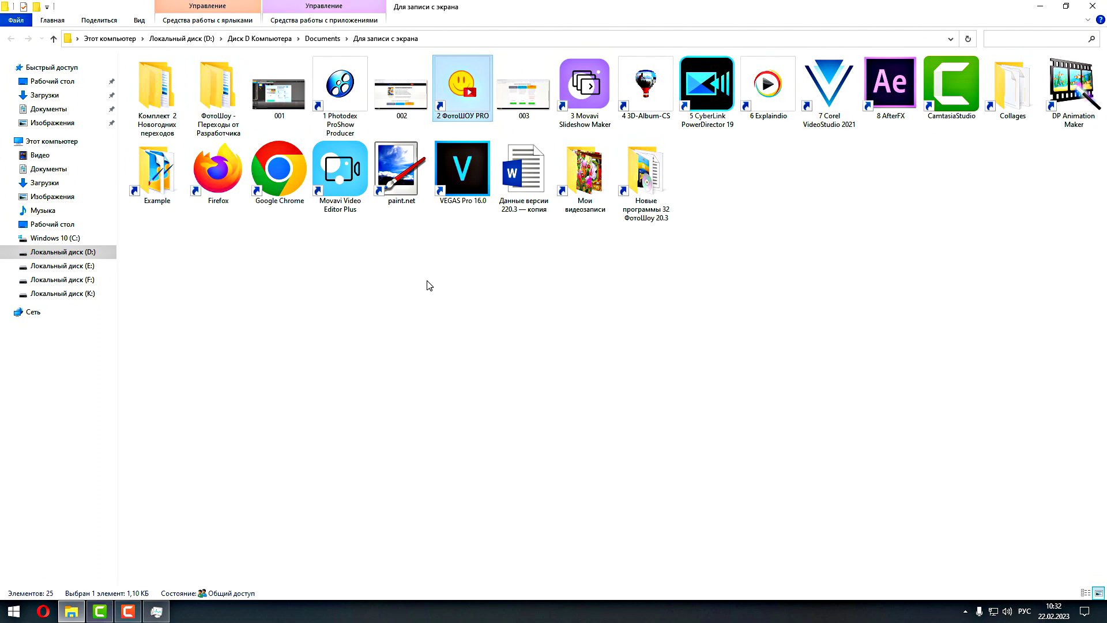
# Relaunch ФотоШОУ PRO, create a new project, and add the videos 1.mp4 and 01.mp4 as slides
pyautogui.doubleClick(474, 94)
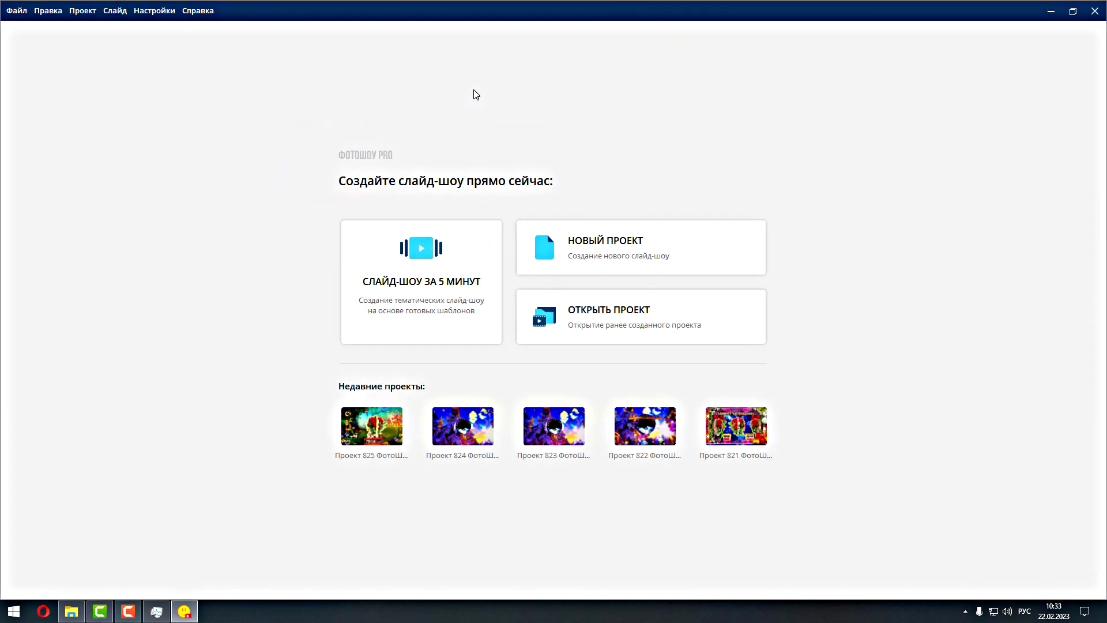
pyautogui.click(611, 252)
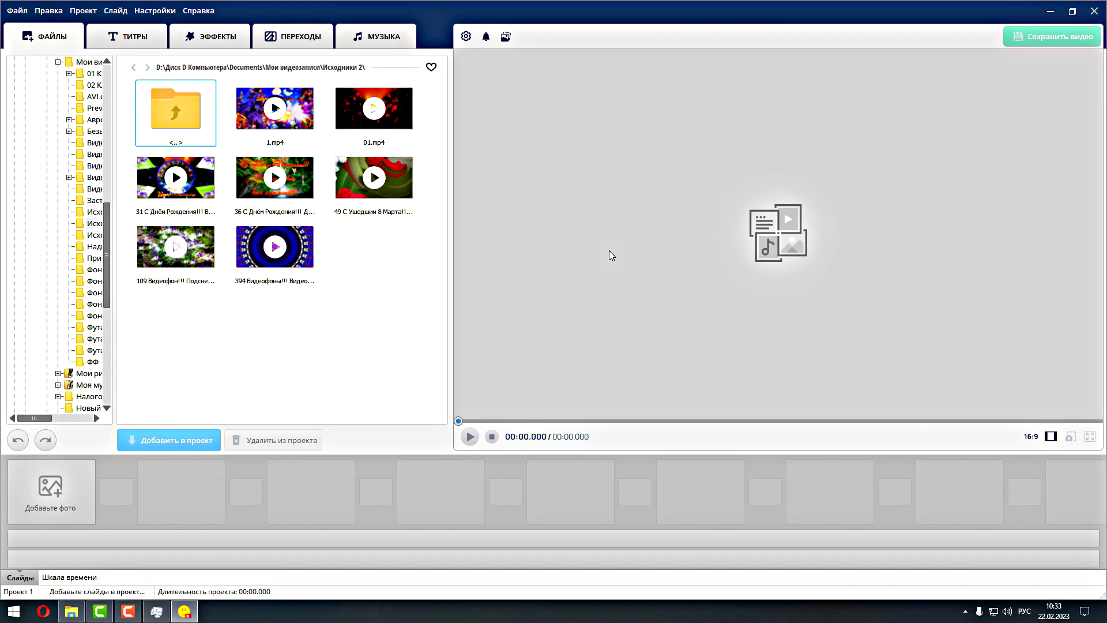
pyautogui.click(281, 109)
pyautogui.click(128, 448)
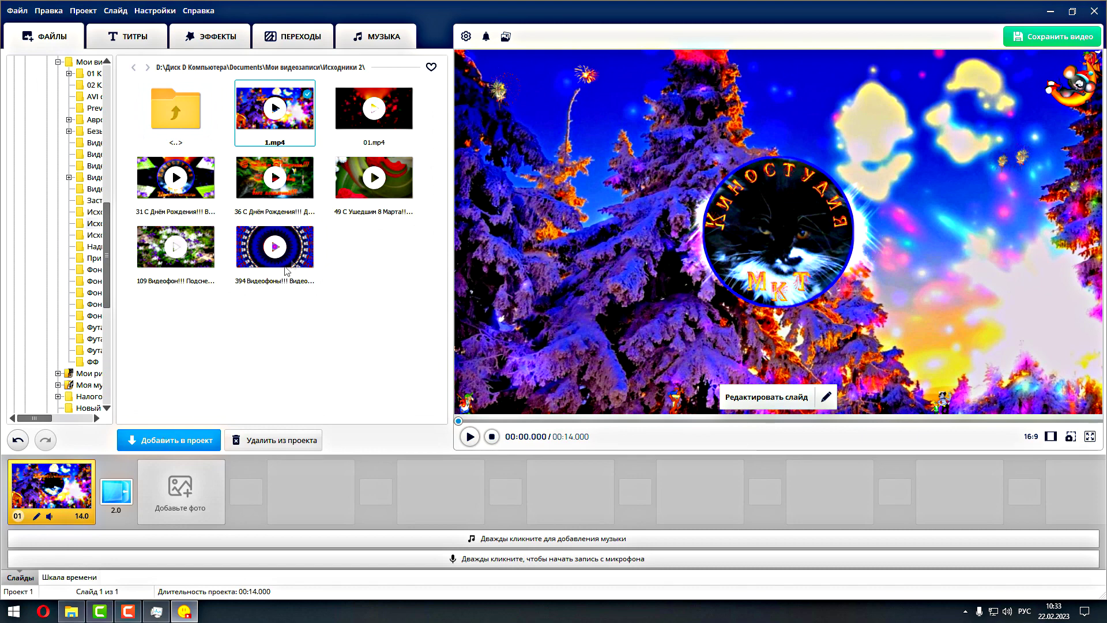
pyautogui.click(362, 134)
pyautogui.click(171, 441)
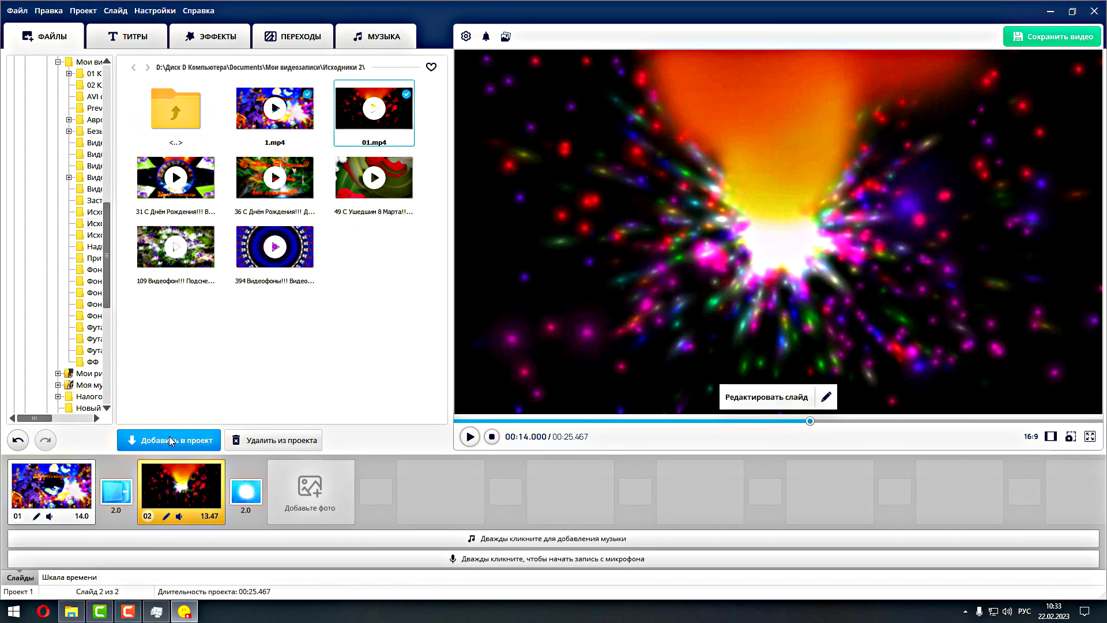
# Select the transition between the two slides and view the standard, 3D, gradient, modern, double, winter and custom transition collections
pyautogui.click(110, 493)
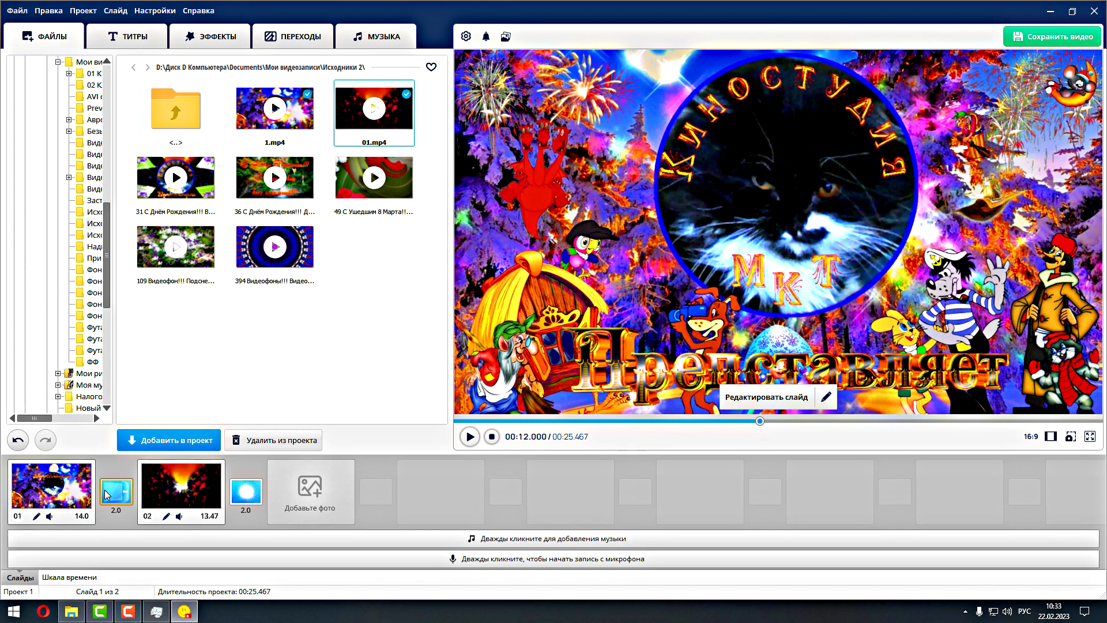
pyautogui.click(287, 37)
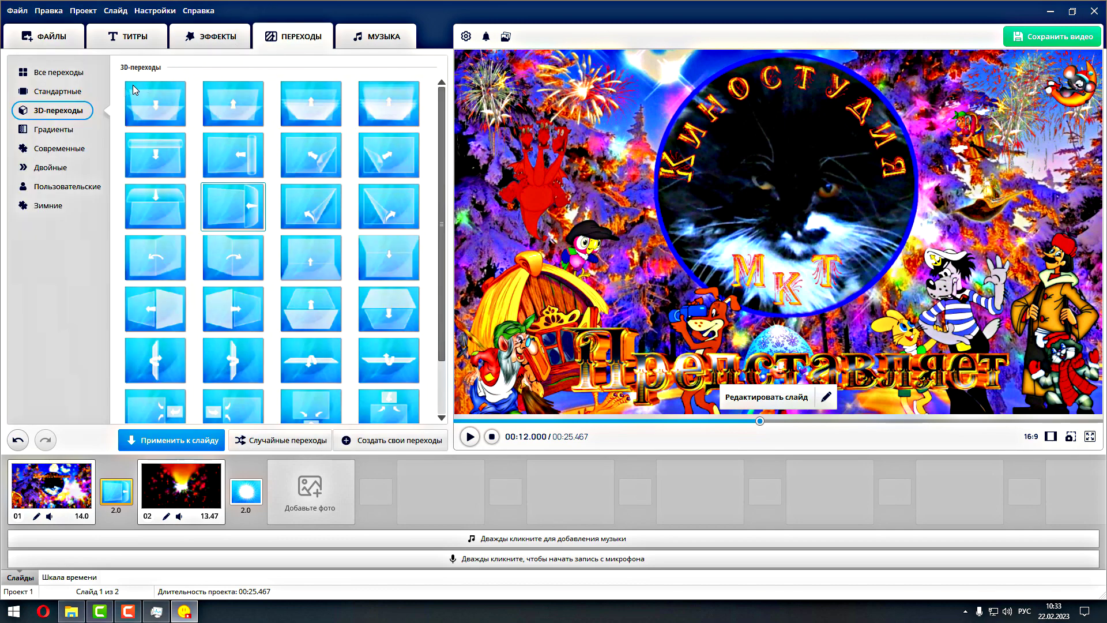
pyautogui.click(60, 95)
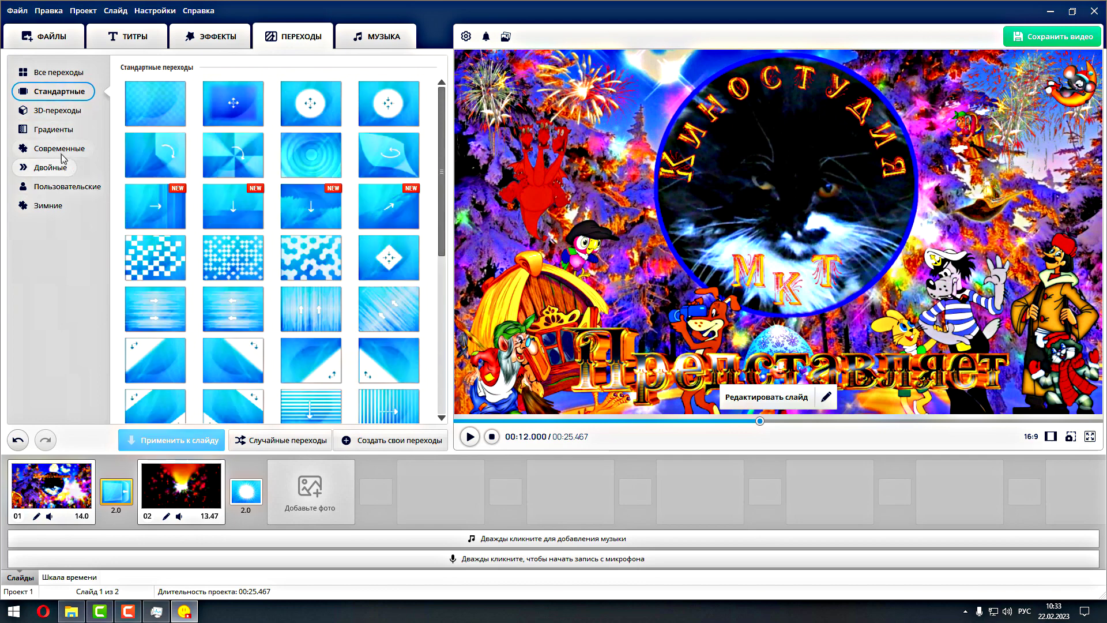
pyautogui.click(56, 110)
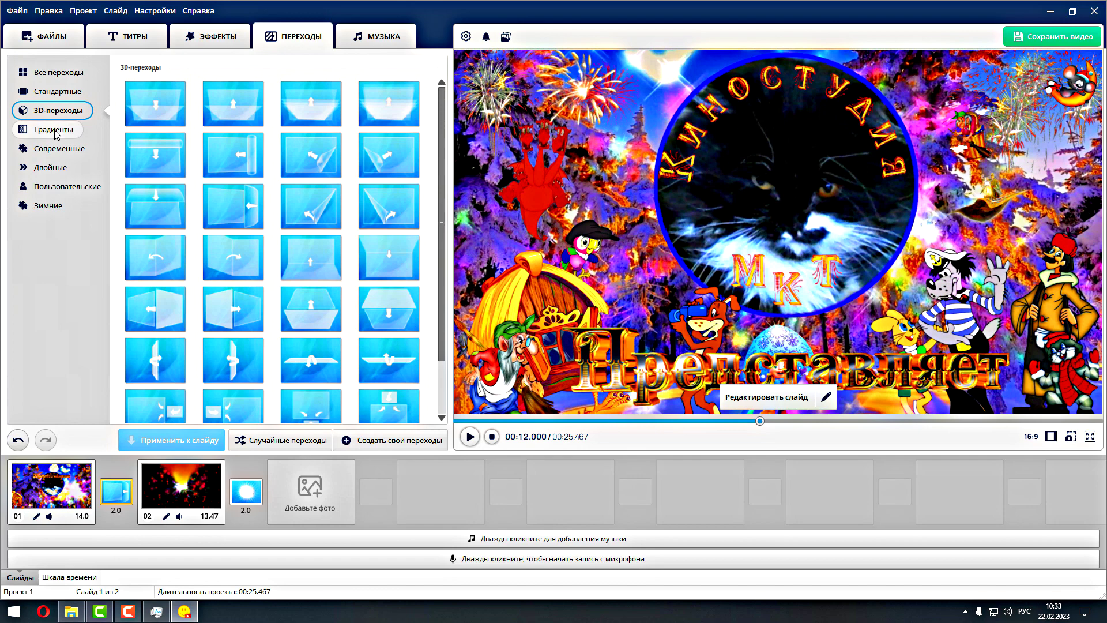
pyautogui.click(55, 132)
pyautogui.click(58, 149)
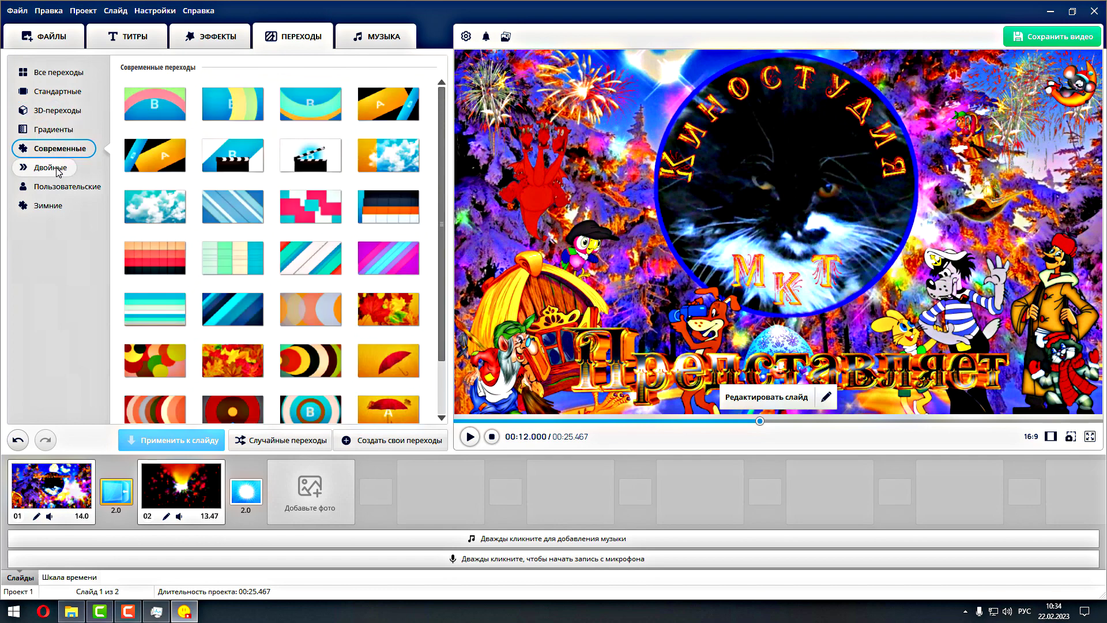
pyautogui.click(58, 170)
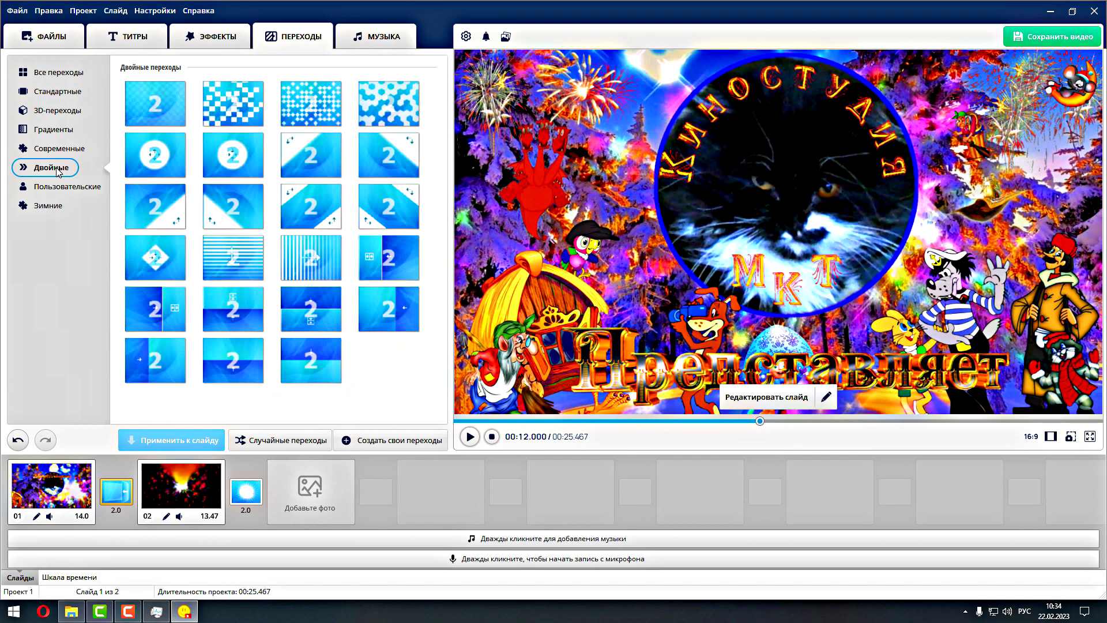
pyautogui.click(50, 208)
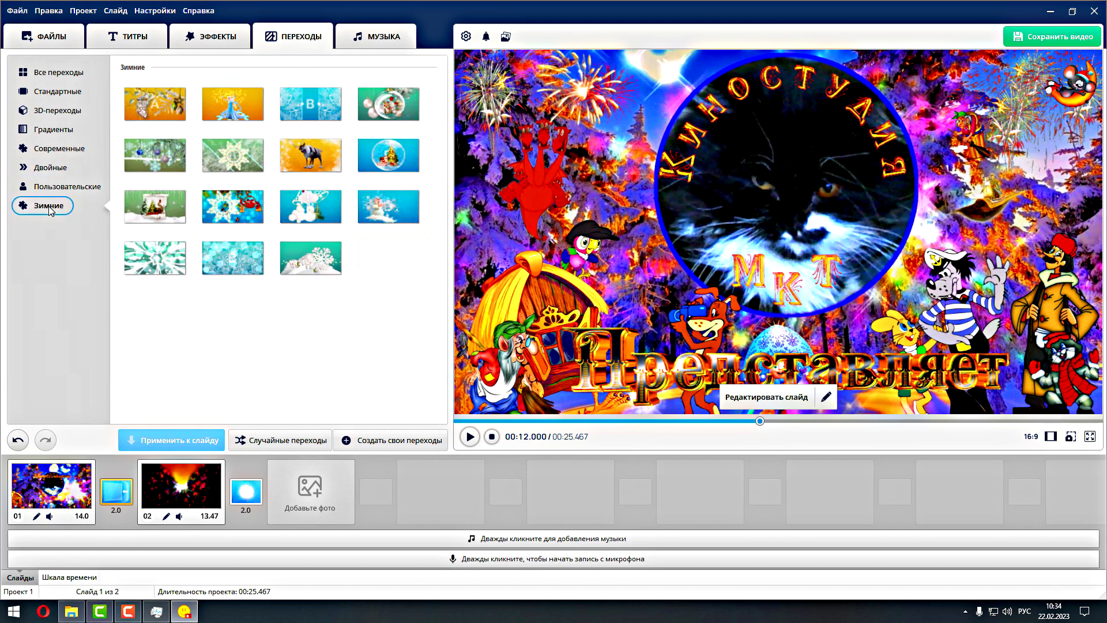
pyautogui.click(72, 188)
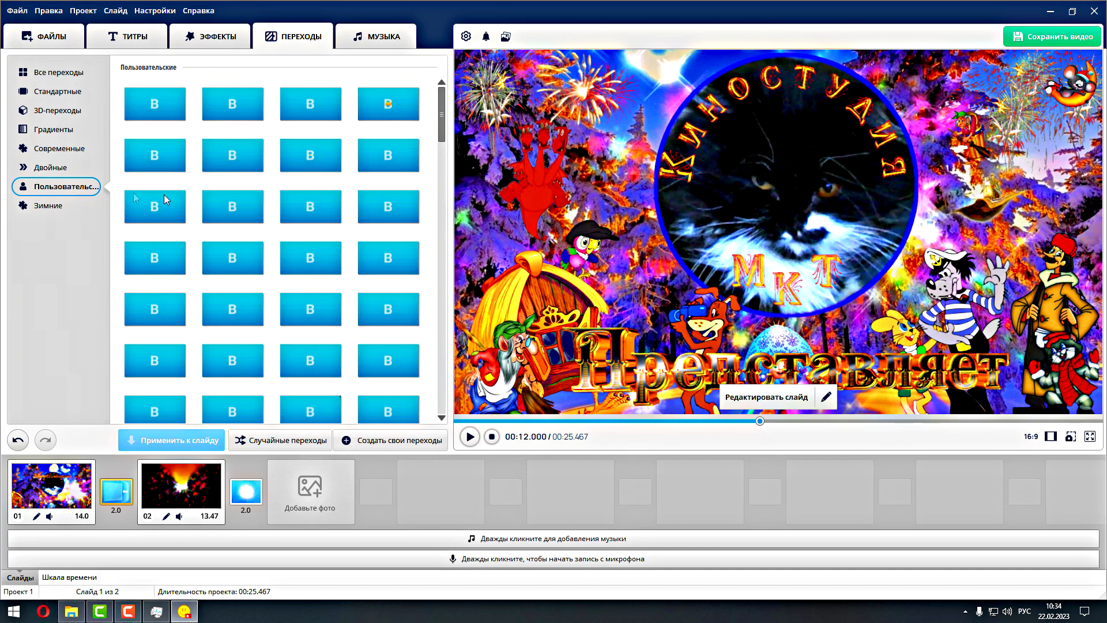
# Look through the entire collection of custom transitions (Пользовательские) from beginning to end
pyautogui.scroll(-3, 347, 144)
pyautogui.scroll(-10, 348, 143)
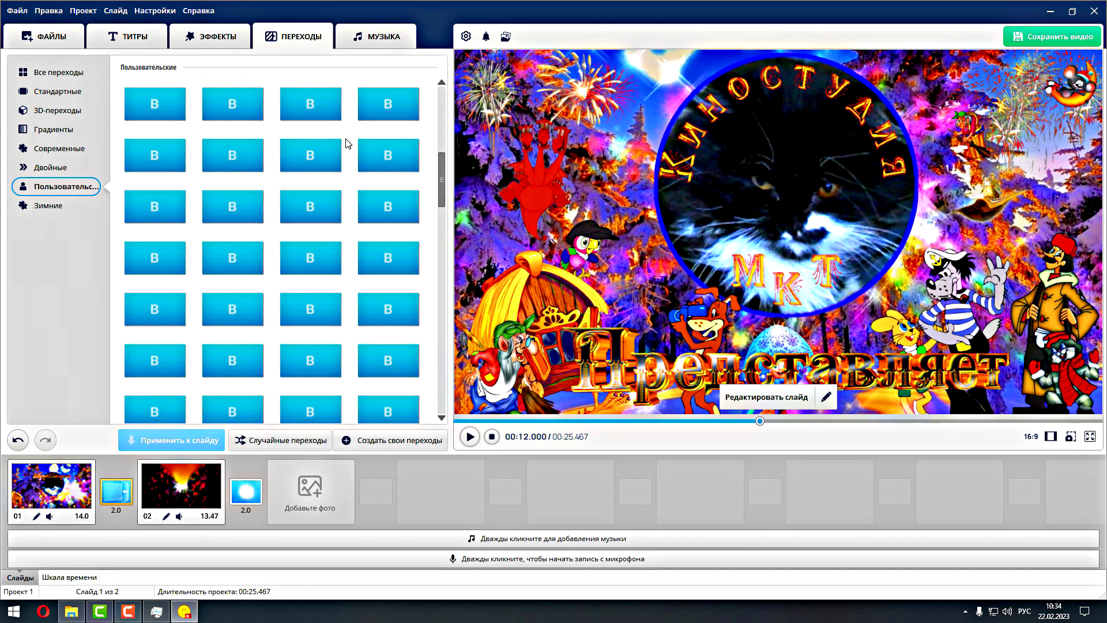
pyautogui.scroll(-5, 348, 143)
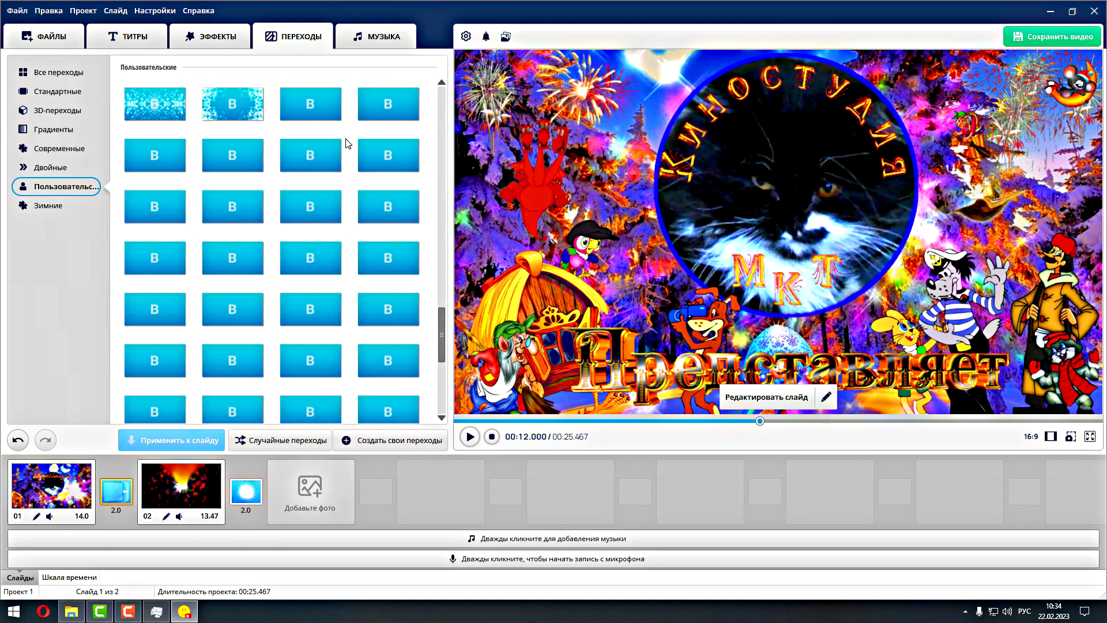
pyautogui.scroll(10, 347, 144)
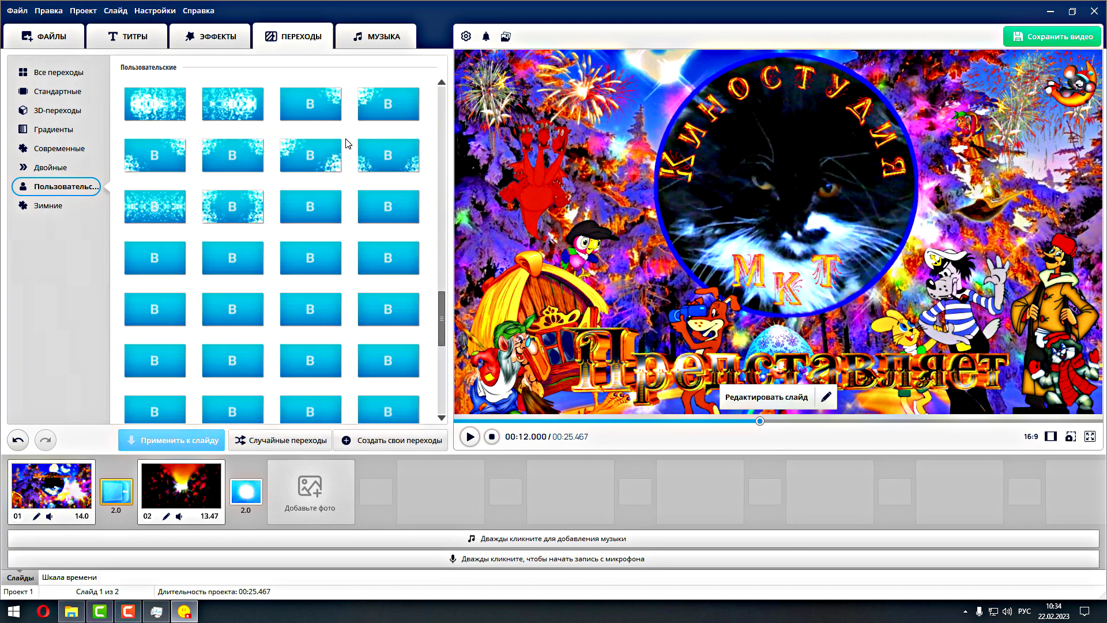
pyautogui.scroll(6, 348, 143)
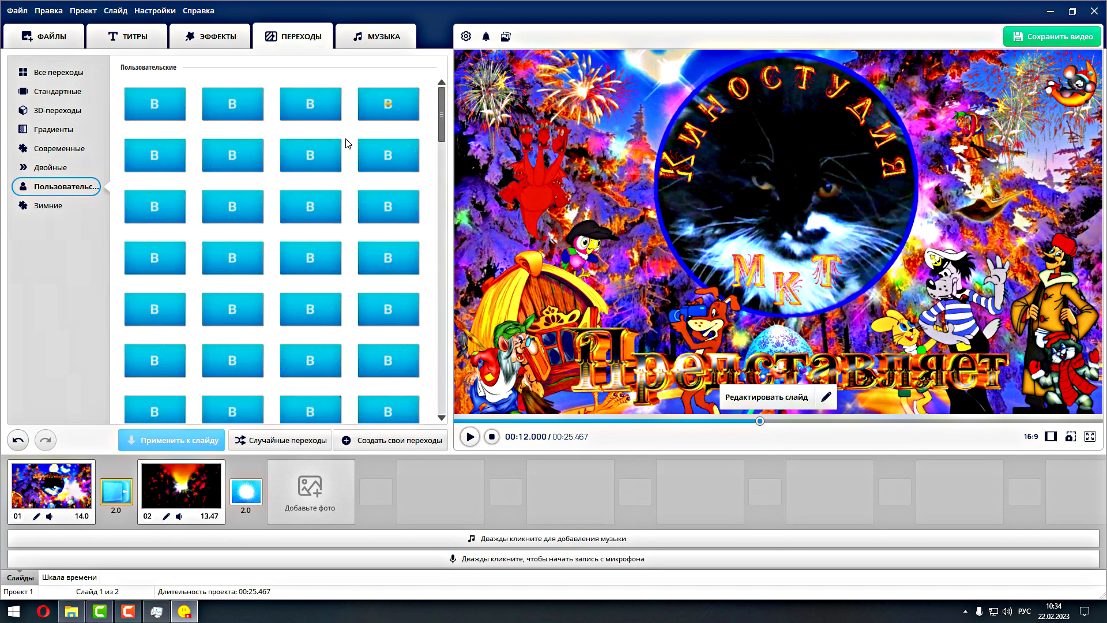
pyautogui.scroll(-4, 348, 143)
pyautogui.scroll(-6, 348, 144)
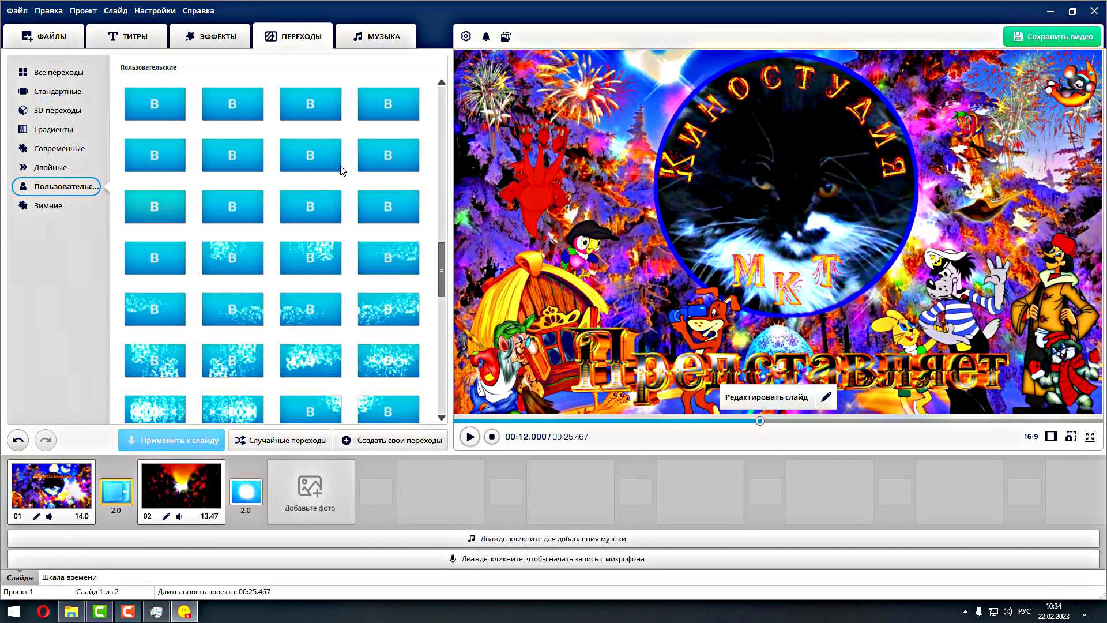
pyautogui.scroll(-2, 342, 171)
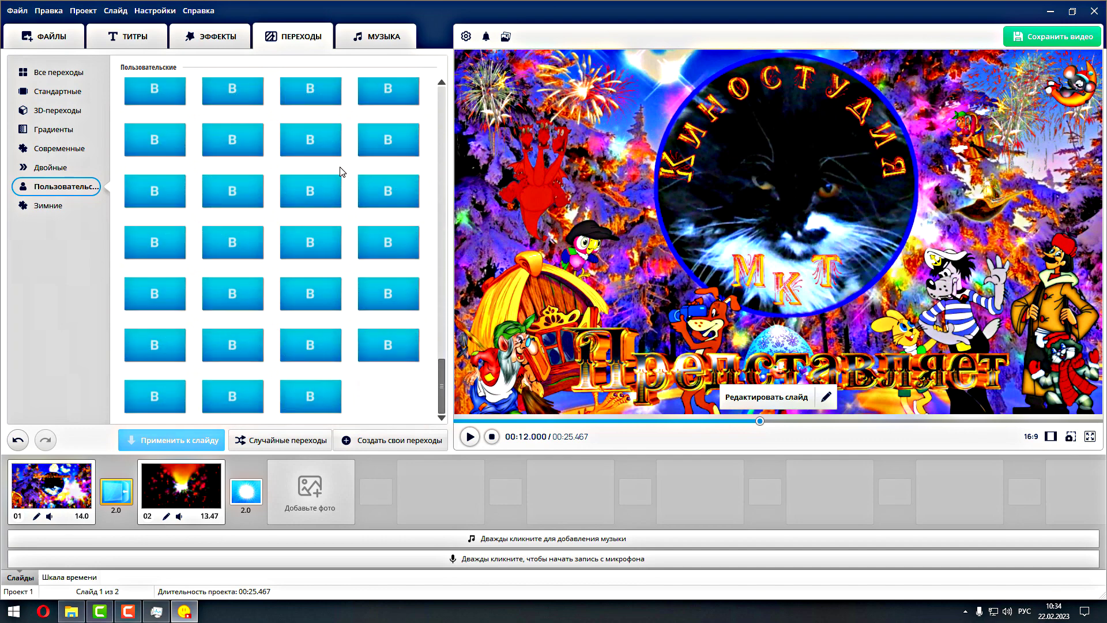
pyautogui.scroll(1, 338, 194)
pyautogui.scroll(5, 339, 198)
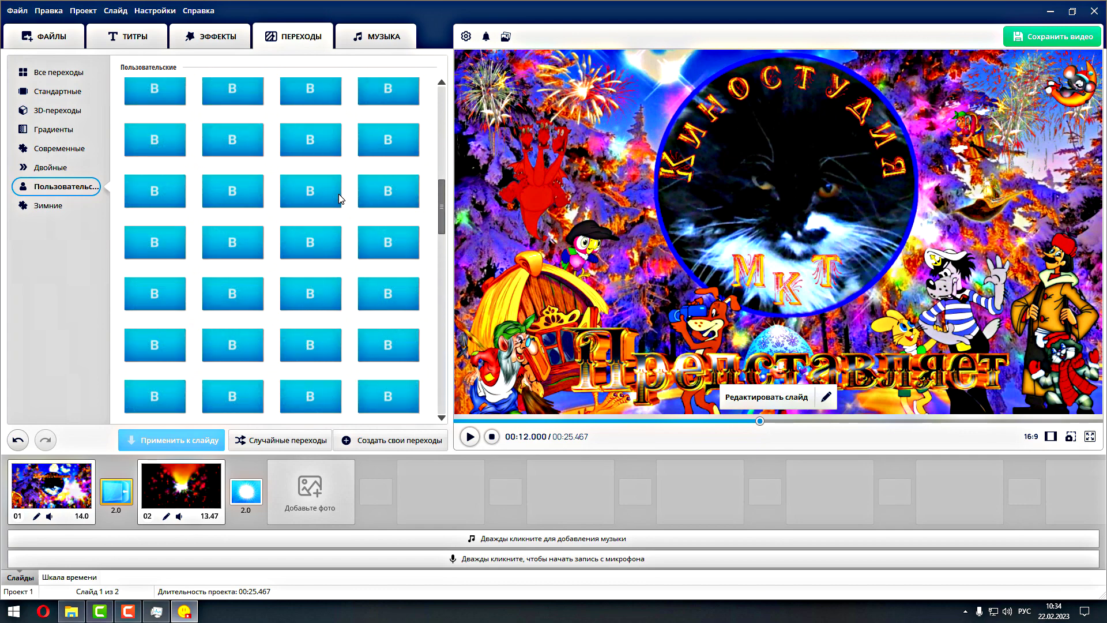
pyautogui.scroll(3, 339, 199)
pyautogui.scroll(2, 340, 198)
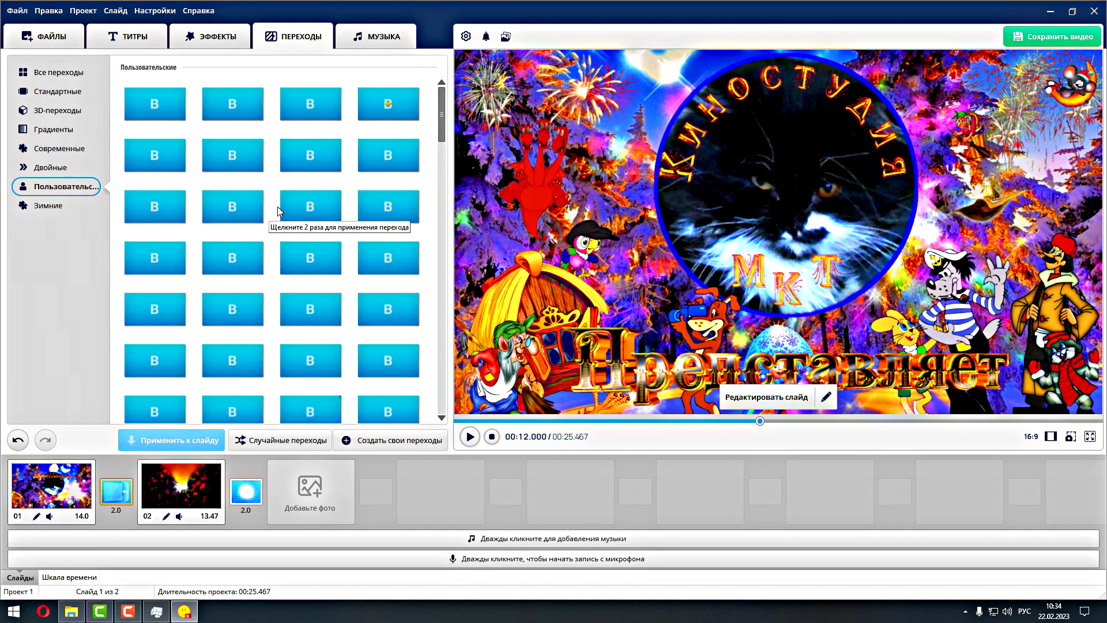
pyautogui.scroll(-3, 278, 207)
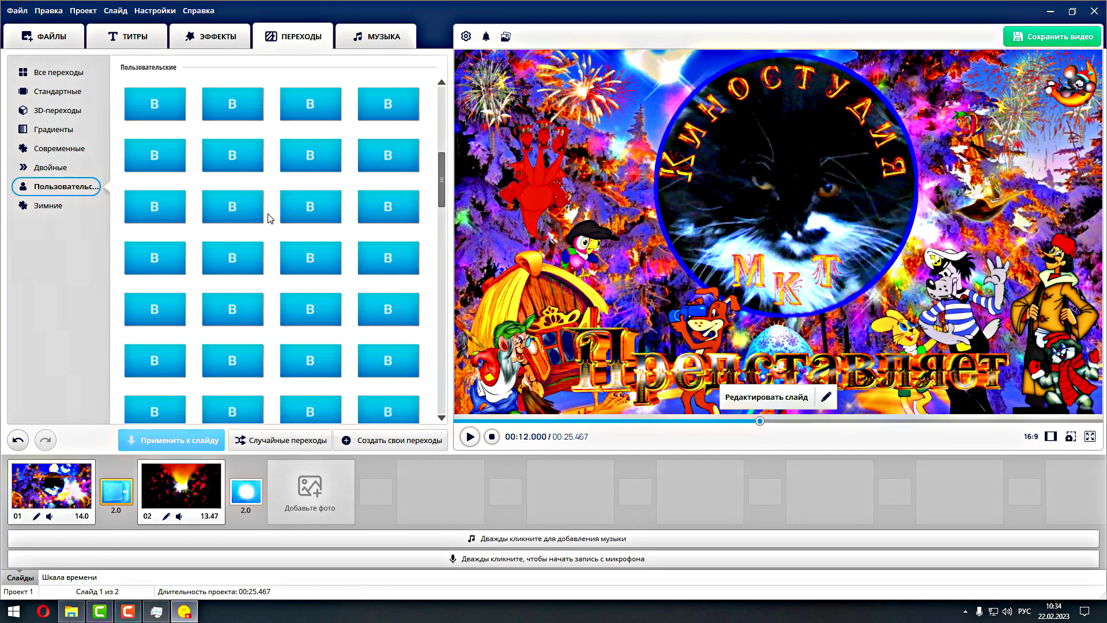
pyautogui.scroll(-5, 269, 218)
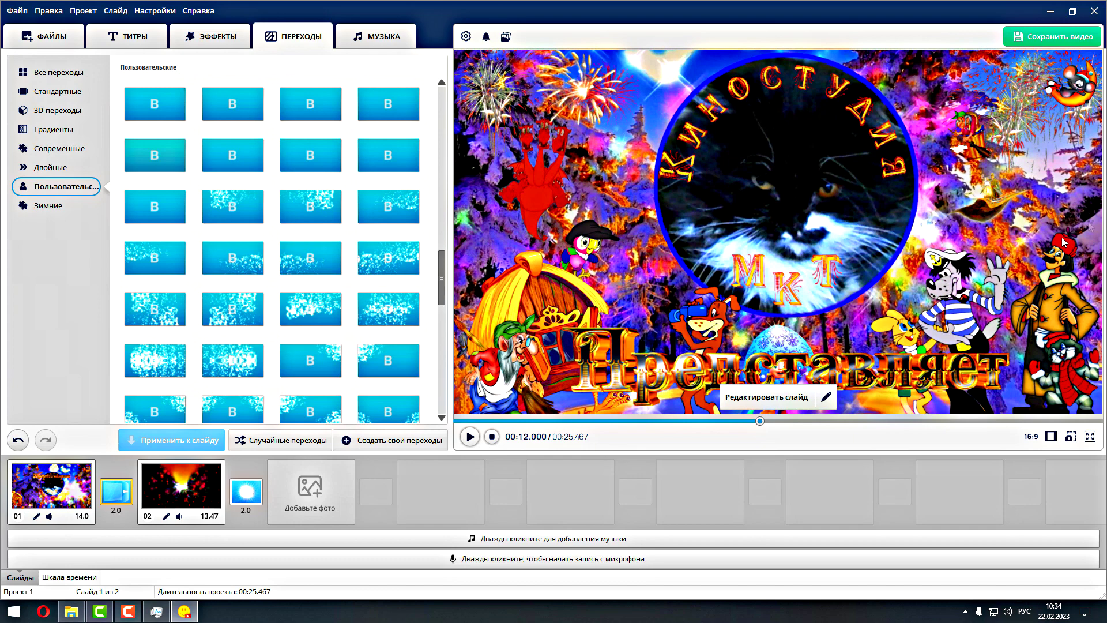
# Switch to File Explorer, look through the template folders in Collages, and close the Explorer and Task Manager windows
pyautogui.click(1050, 12)
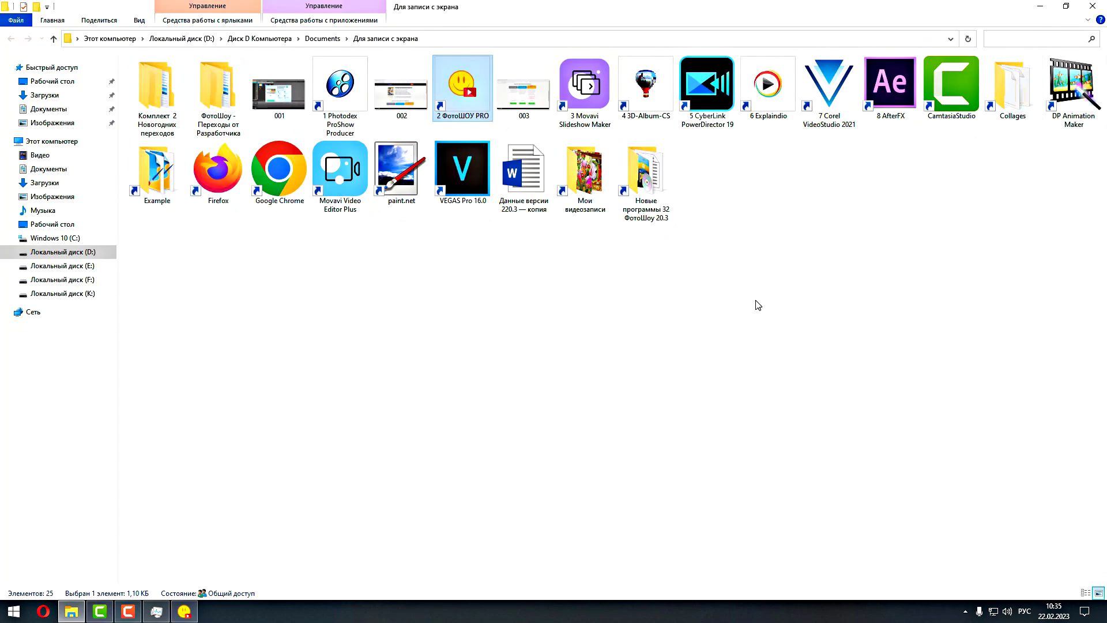
pyautogui.doubleClick(1008, 97)
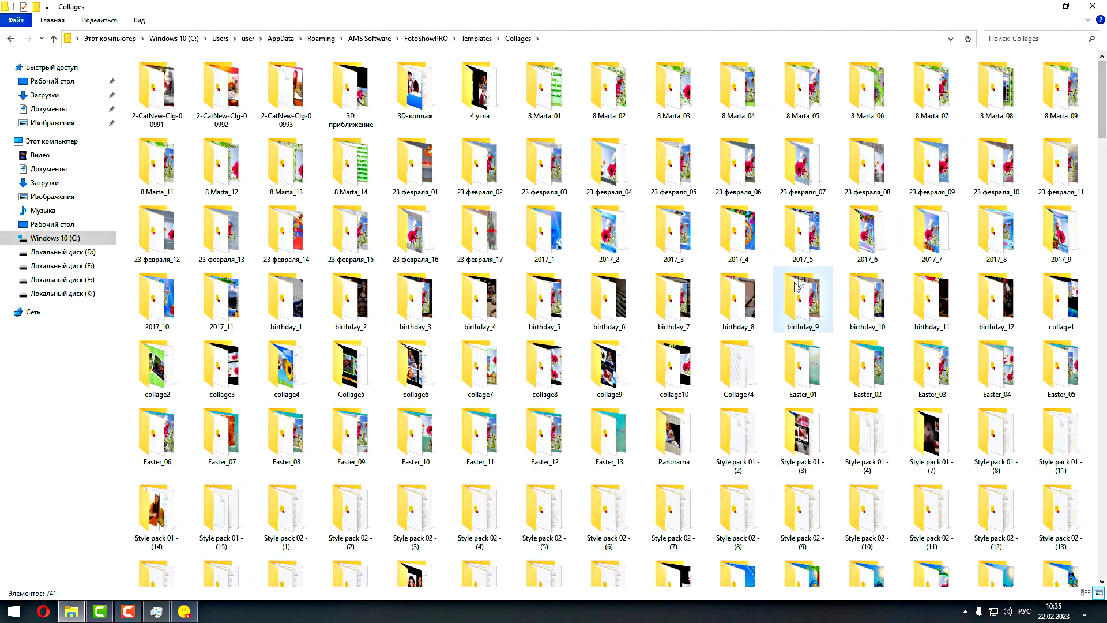
pyautogui.scroll(-15, 790, 285)
pyautogui.scroll(-15, 791, 288)
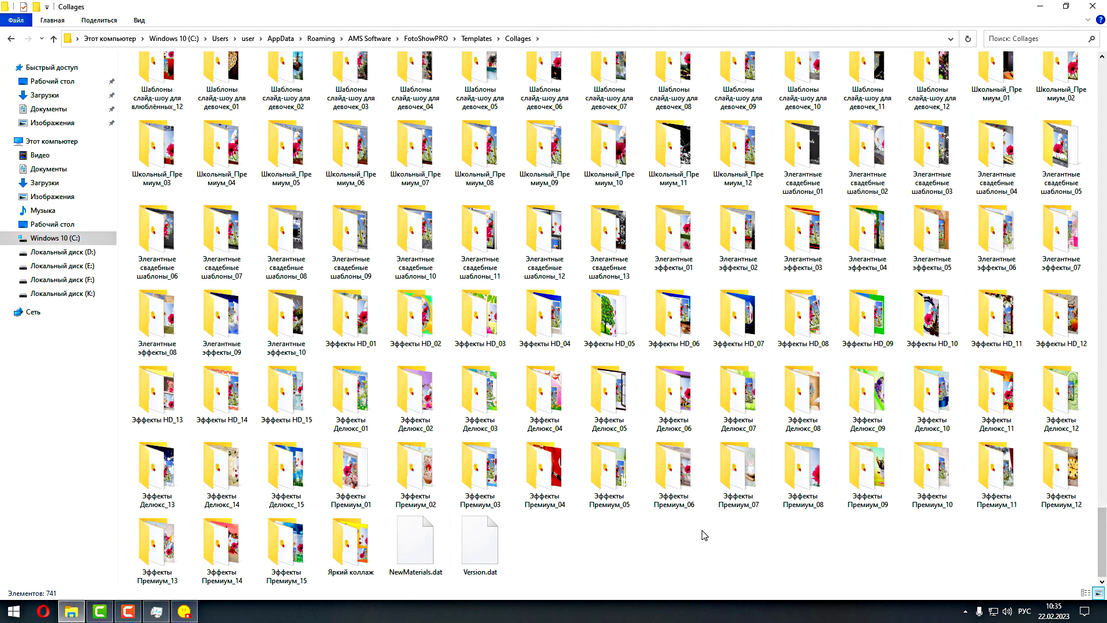
pyautogui.scroll(15, 703, 533)
pyautogui.scroll(15, 702, 535)
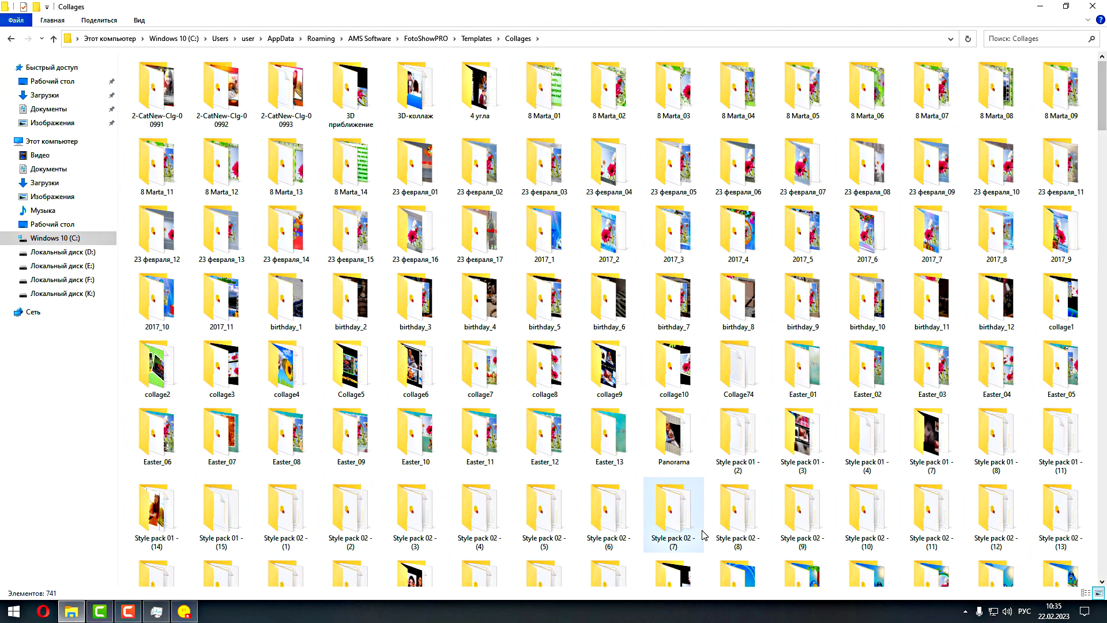
pyautogui.scroll(-20, 703, 535)
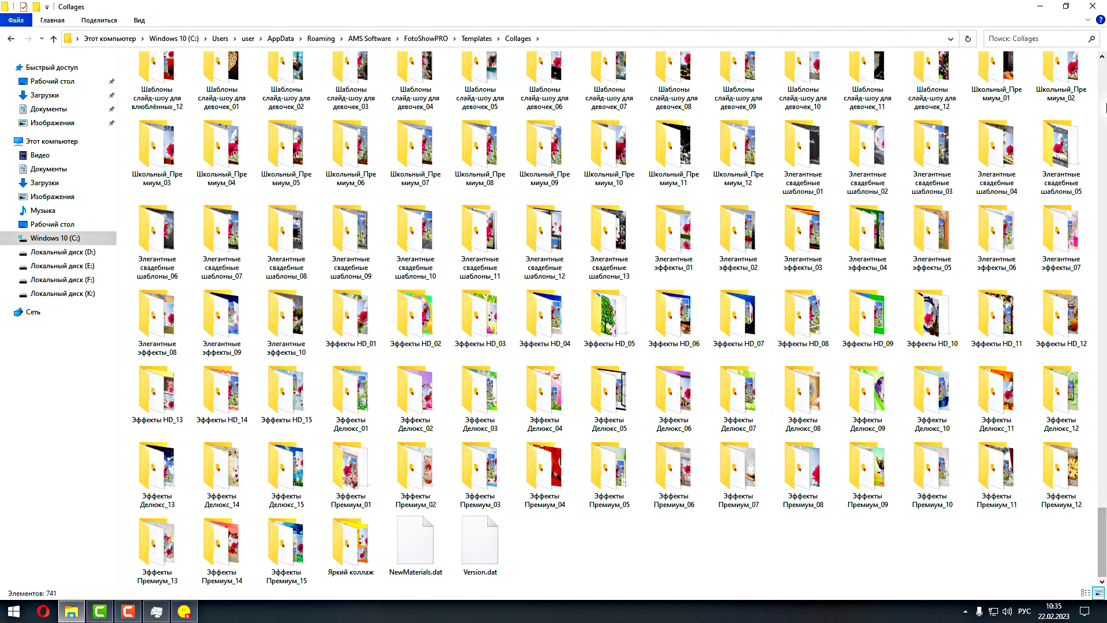
pyautogui.click(1094, 7)
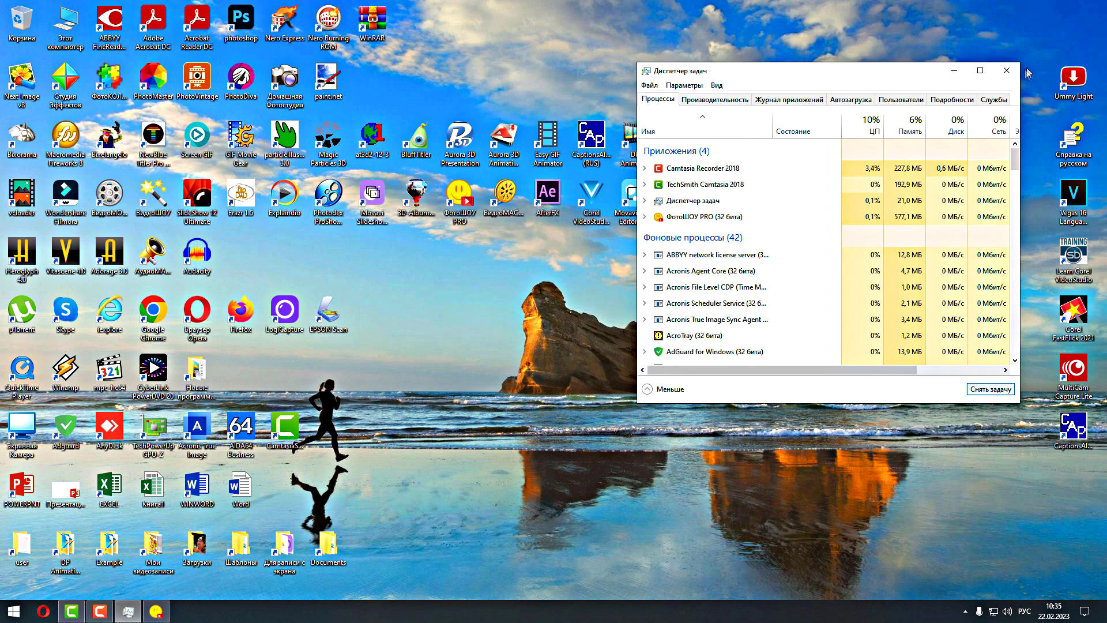
pyautogui.click(1010, 72)
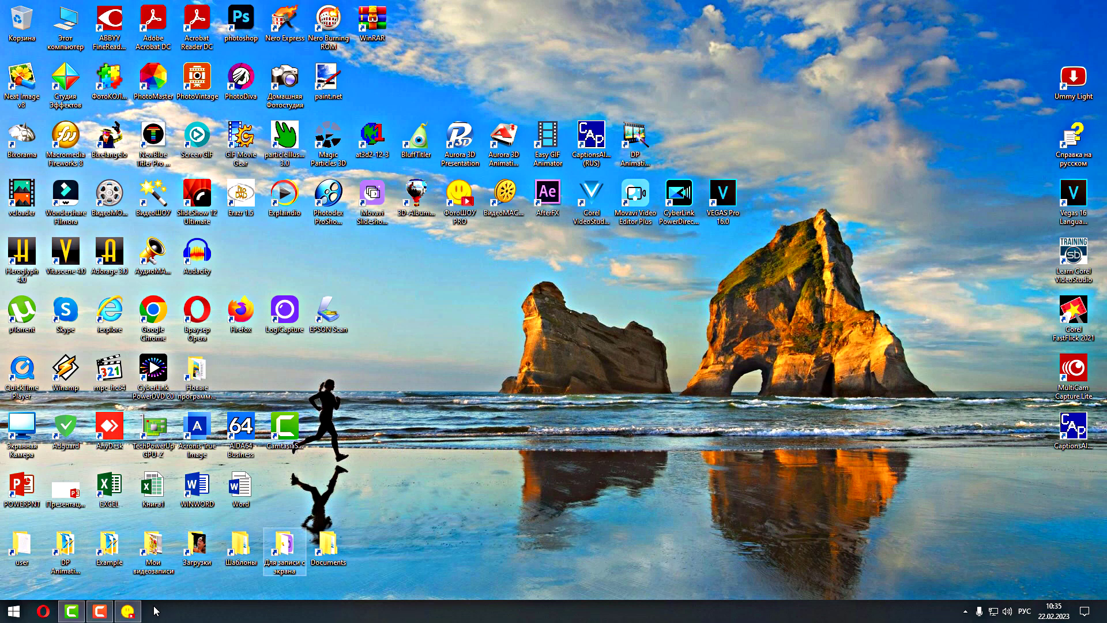
# Read the document Данные версии 220.3 — копия from the folder Новые программы 32 ФотоШоу 20.3, including its gift templates and installation instructions, and close it
pyautogui.doubleClick(291, 548)
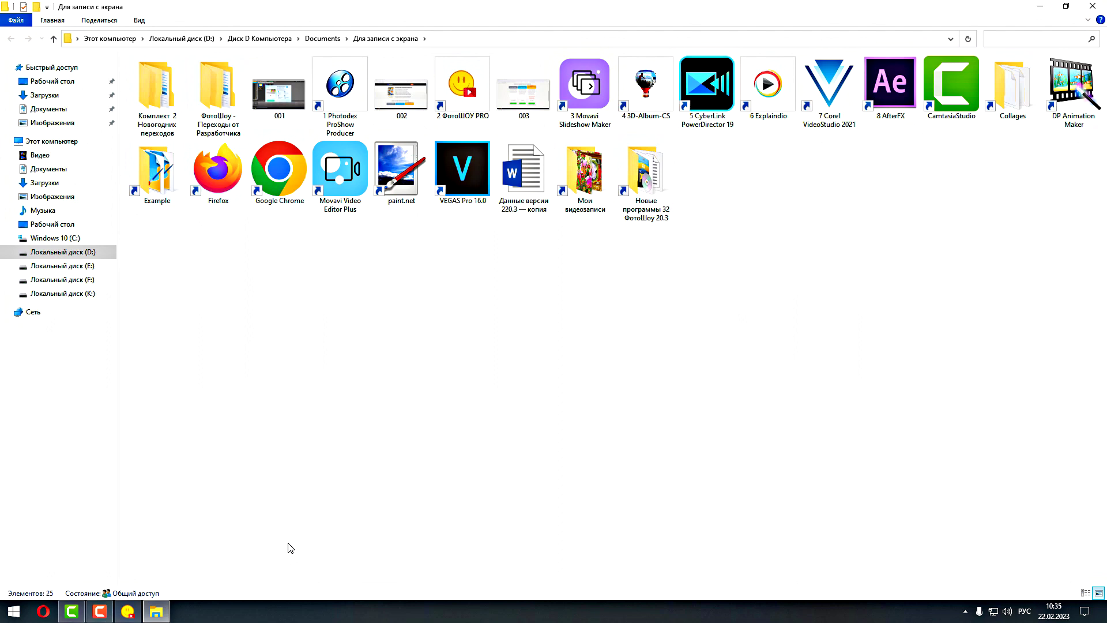
pyautogui.doubleClick(656, 184)
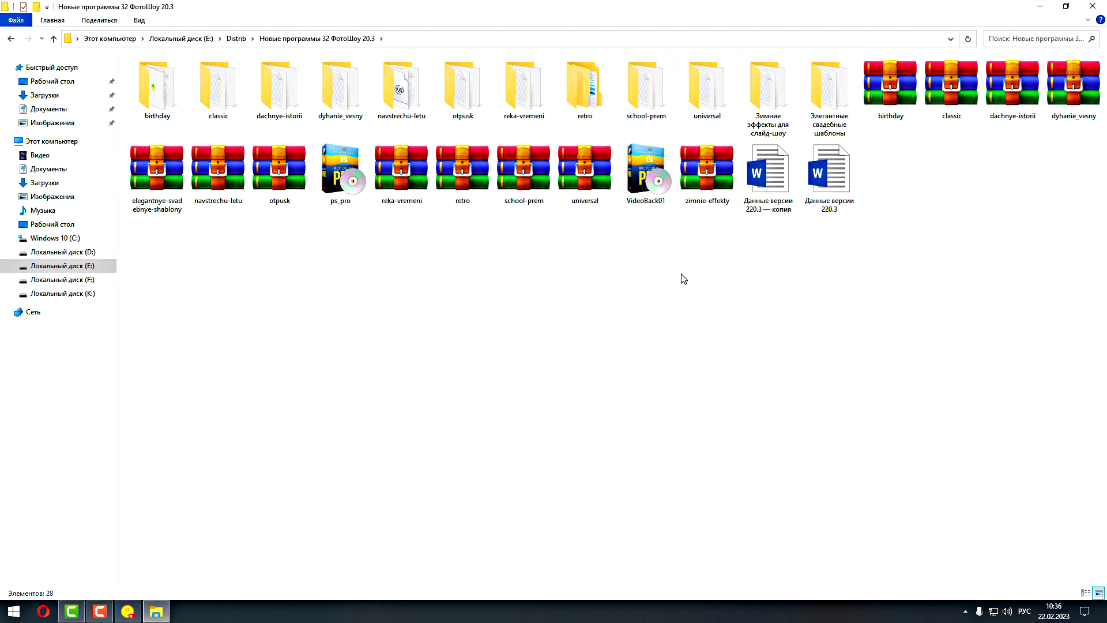
pyautogui.click(770, 186)
pyautogui.doubleClick(770, 186)
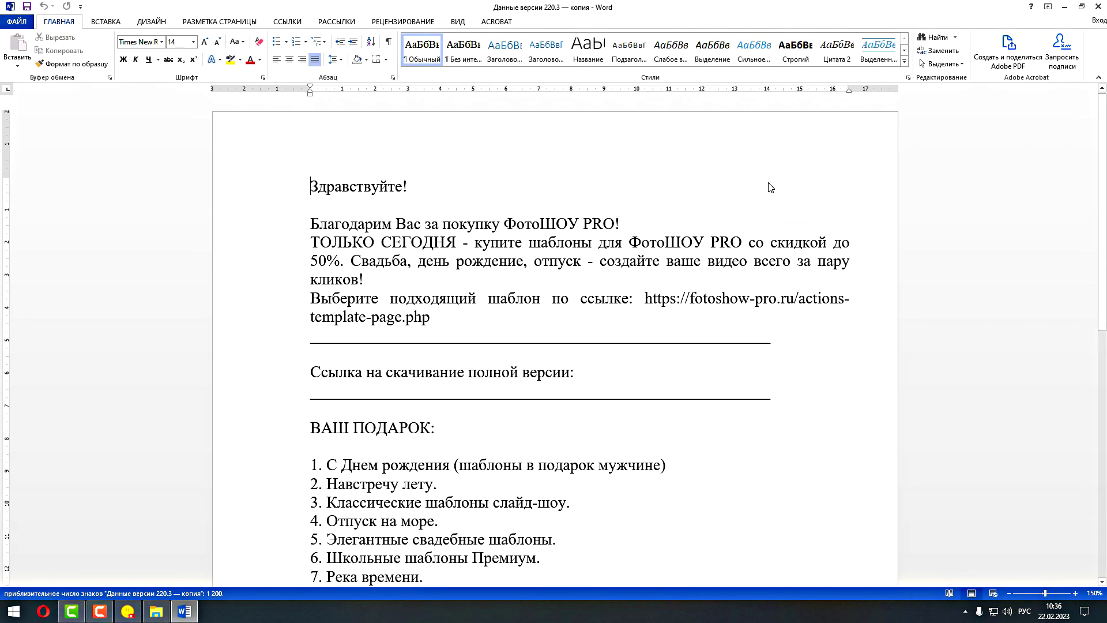
pyautogui.scroll(-5, 638, 291)
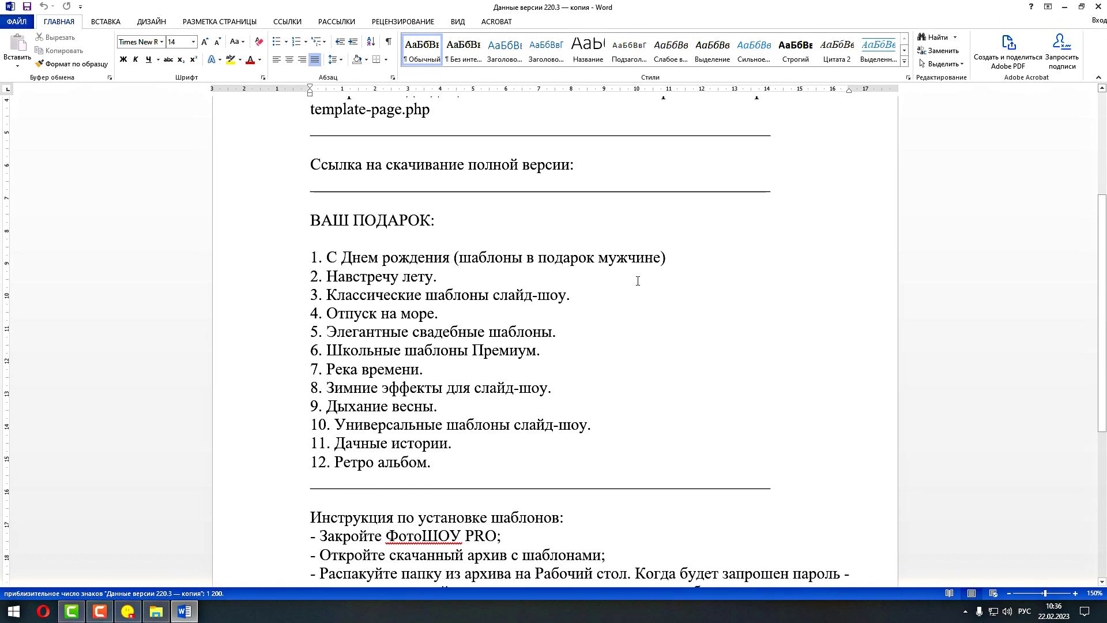
pyautogui.scroll(1, 638, 280)
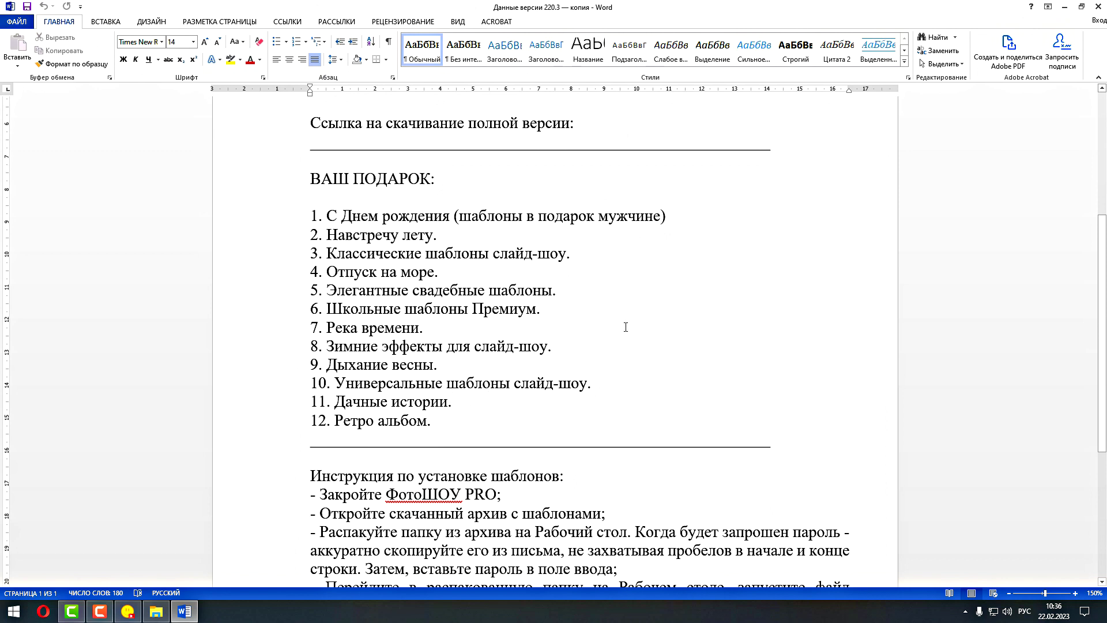
pyautogui.scroll(-4, 625, 327)
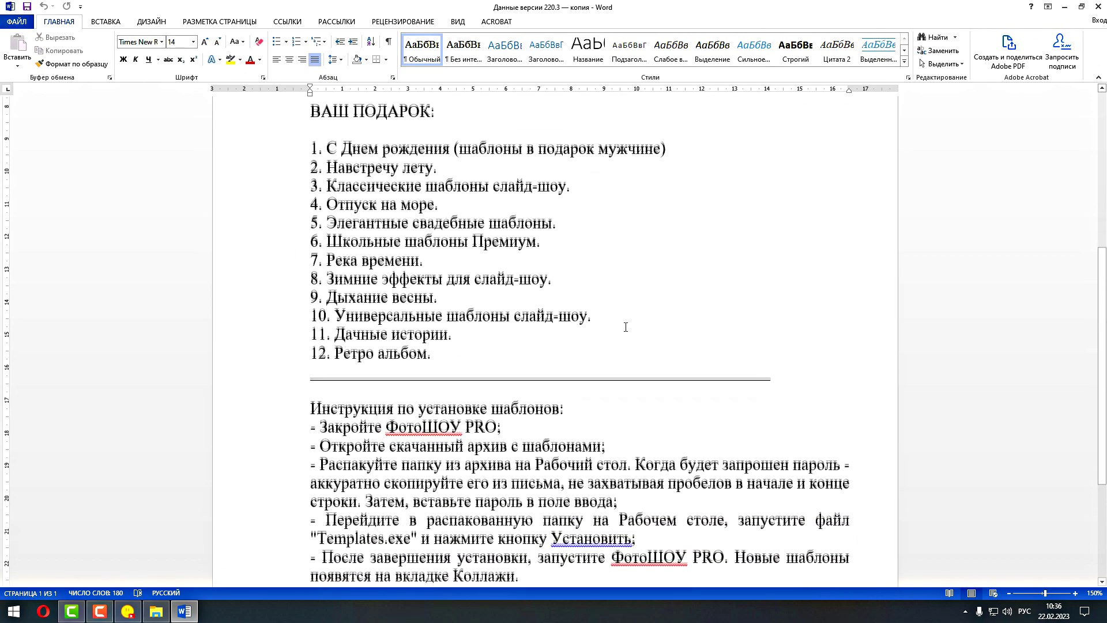
pyautogui.scroll(-1, 626, 327)
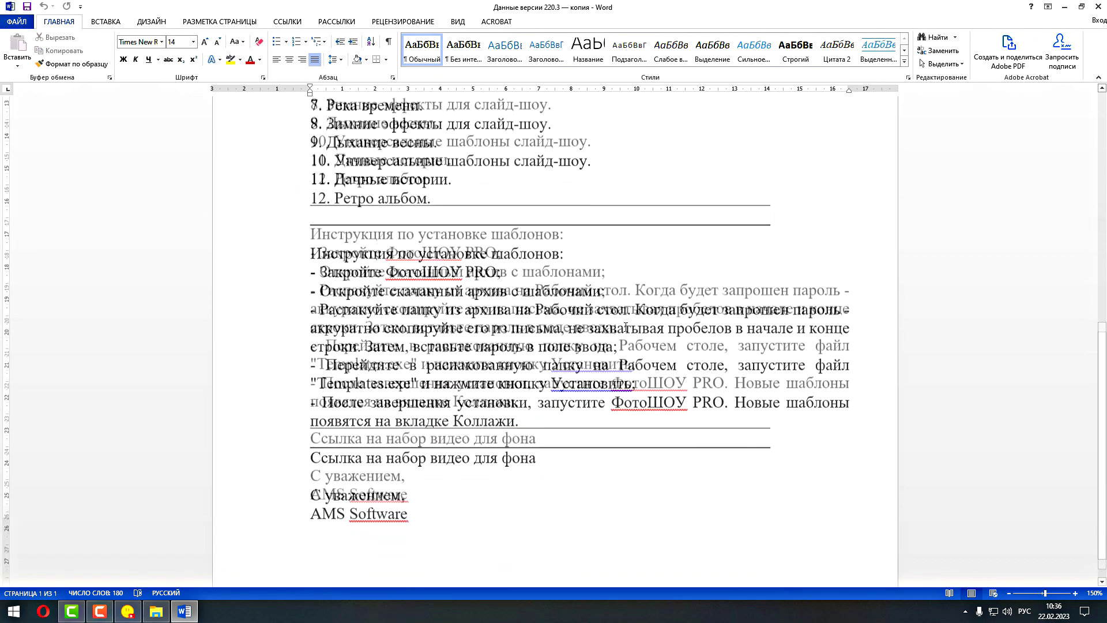
pyautogui.click(541, 412)
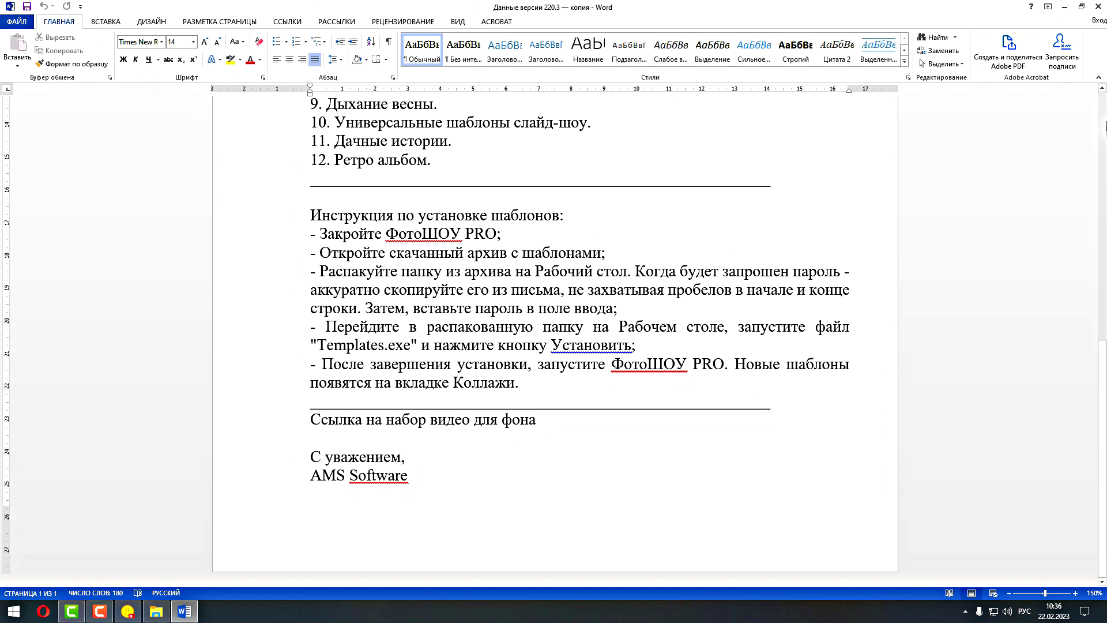
pyautogui.click(1097, 8)
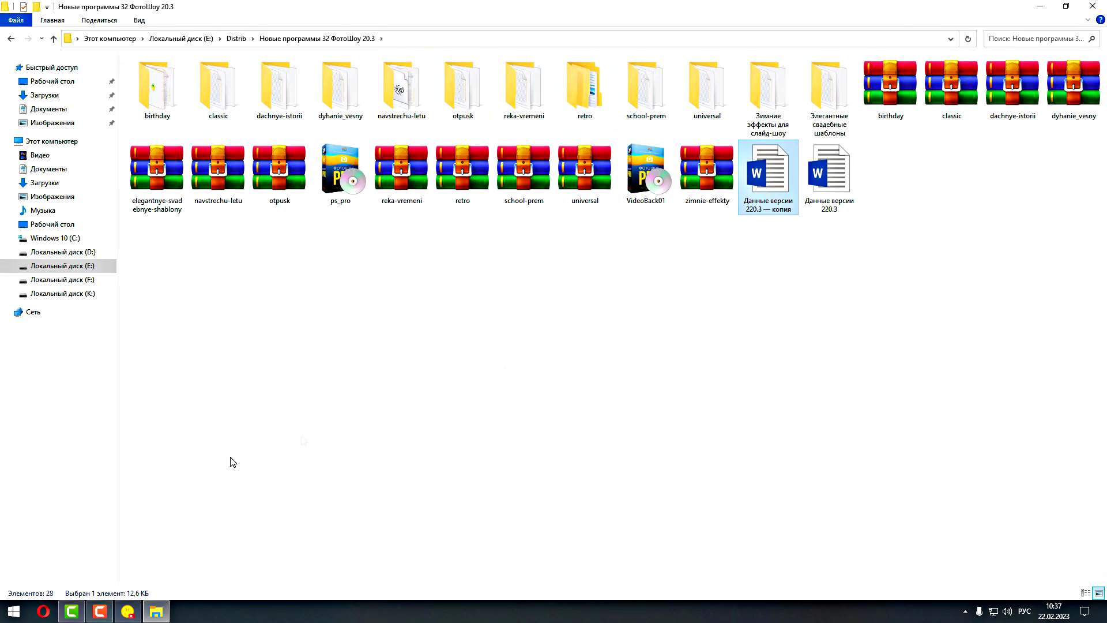
# Switch back to ФотоШОУ PRO, look through the full slide effects collection (Все эффекты), and return to its beginning
pyautogui.click(128, 611)
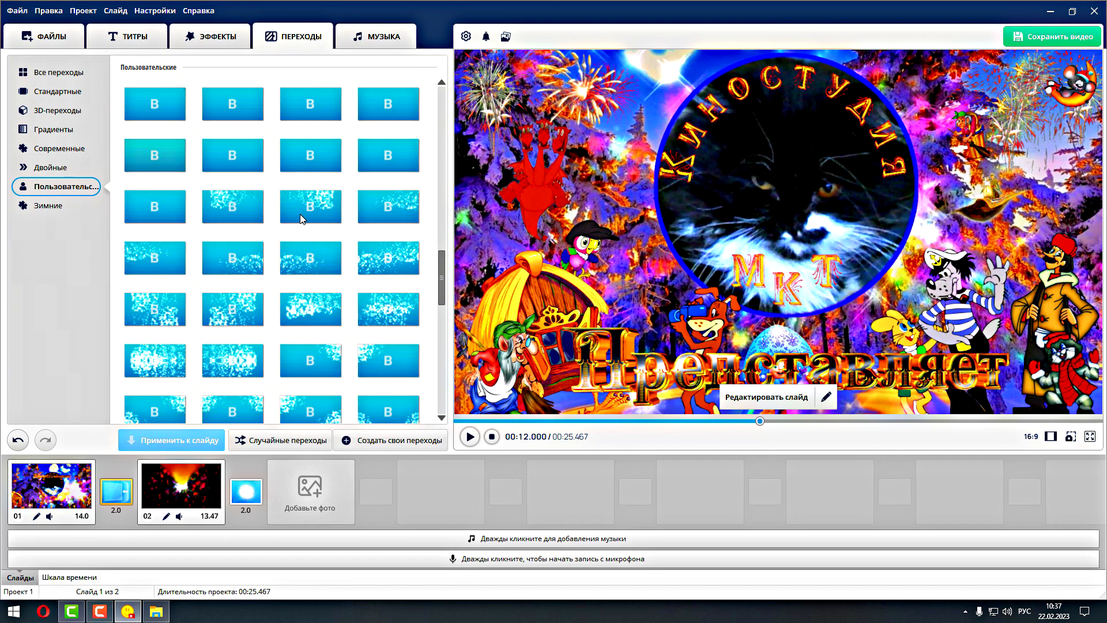
pyautogui.click(219, 41)
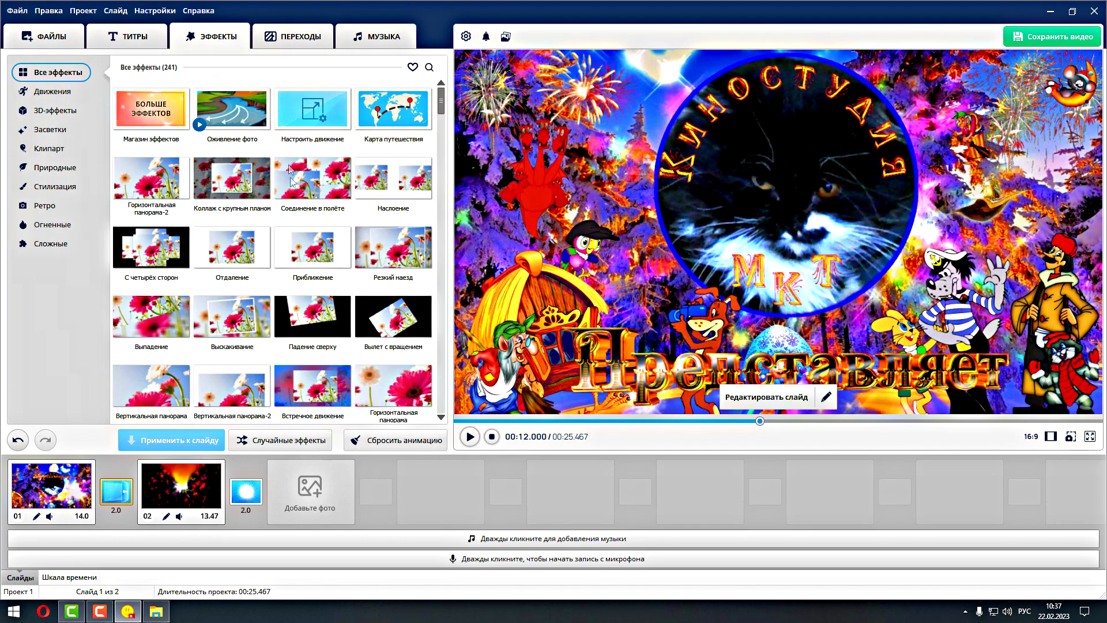
pyautogui.scroll(-15, 277, 225)
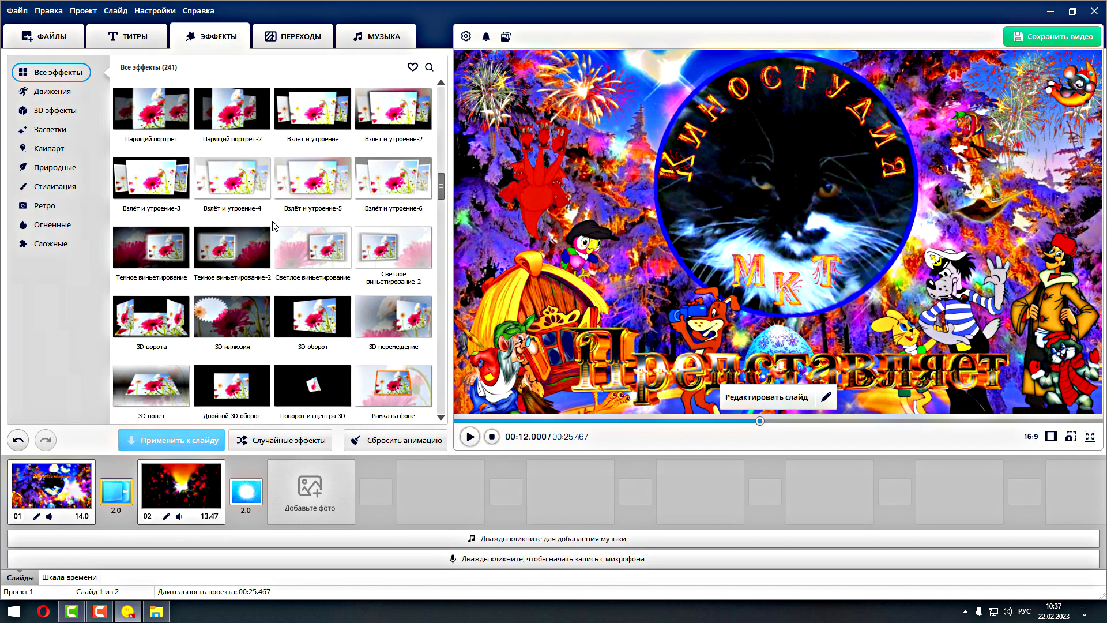
pyautogui.scroll(-5, 257, 241)
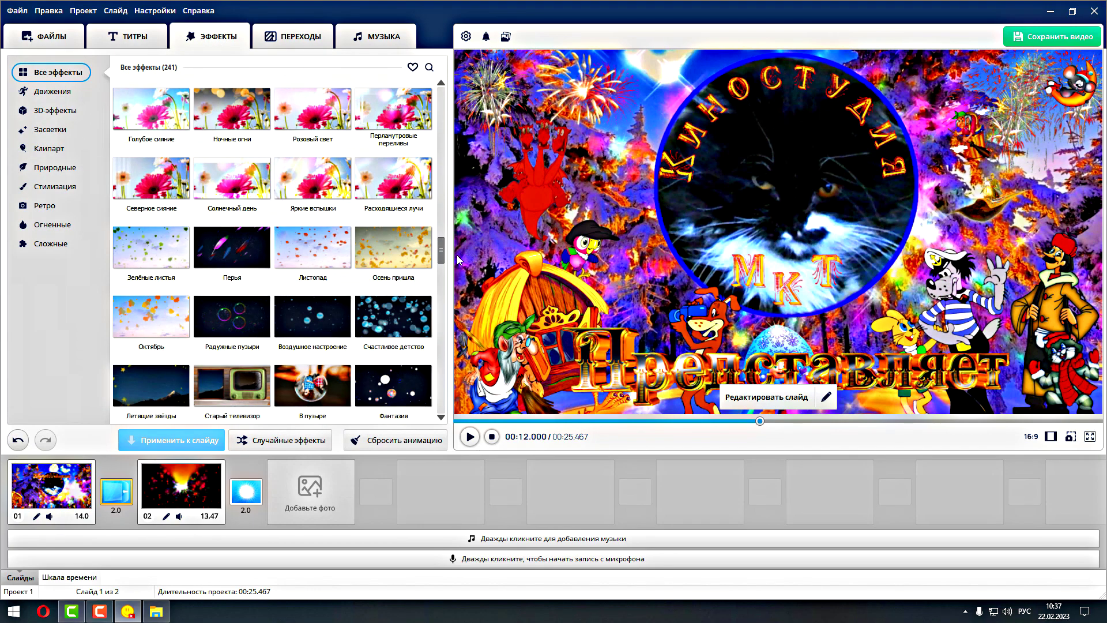
pyautogui.moveTo(445, 254); pyautogui.dragTo(485, 84)
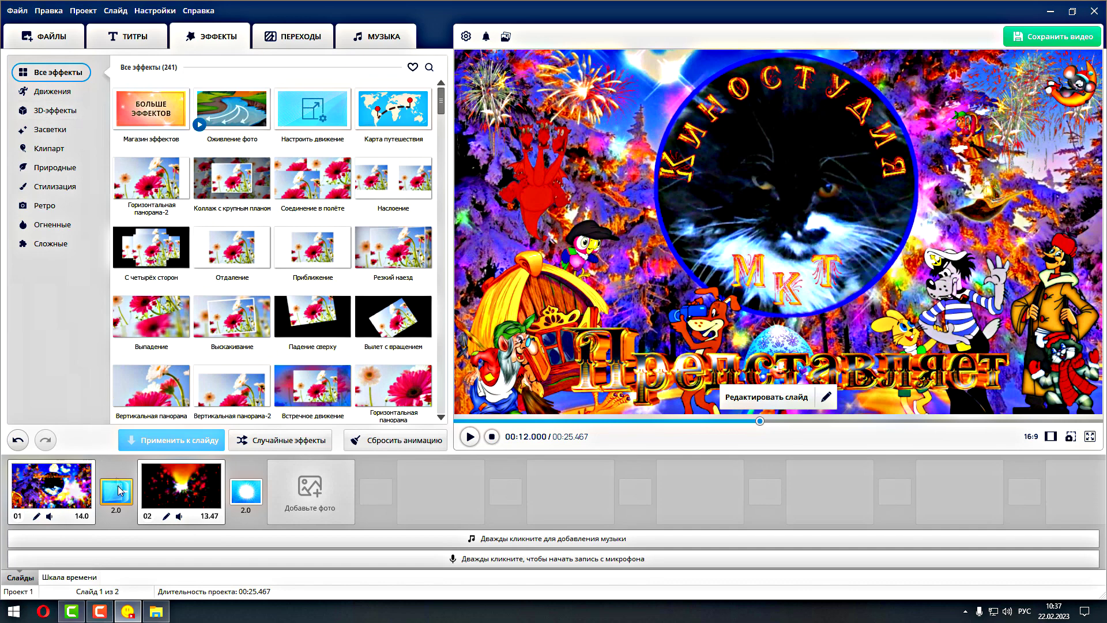
# Remove the second slide, 01.mp4, from the project and open the remaining 1.mp4 slide in the slide editor
pyautogui.click(186, 488)
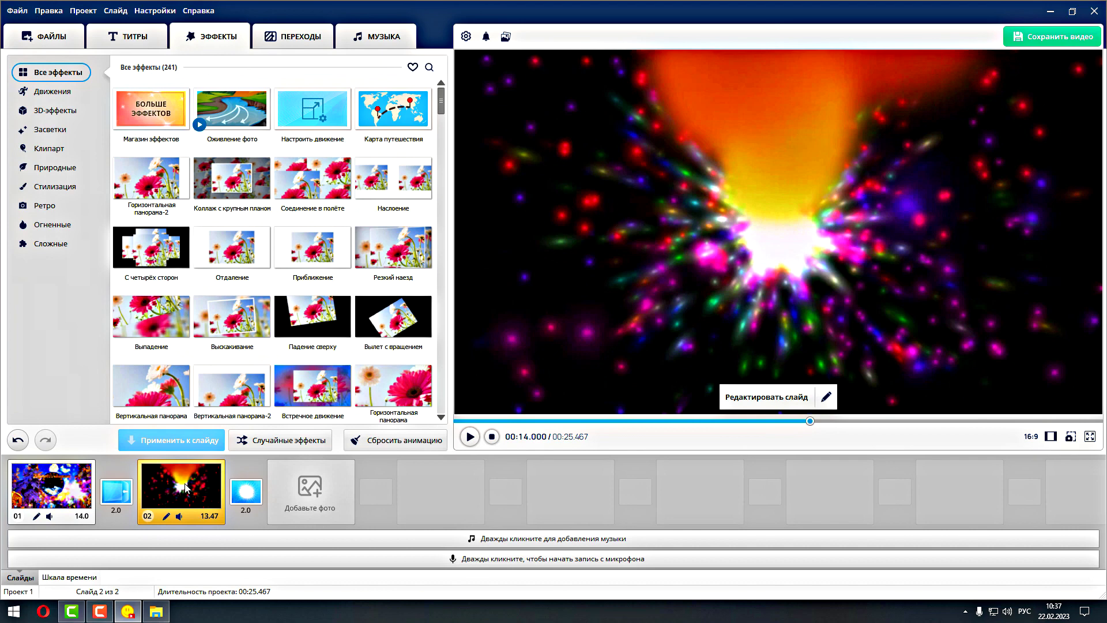
pyautogui.click(77, 37)
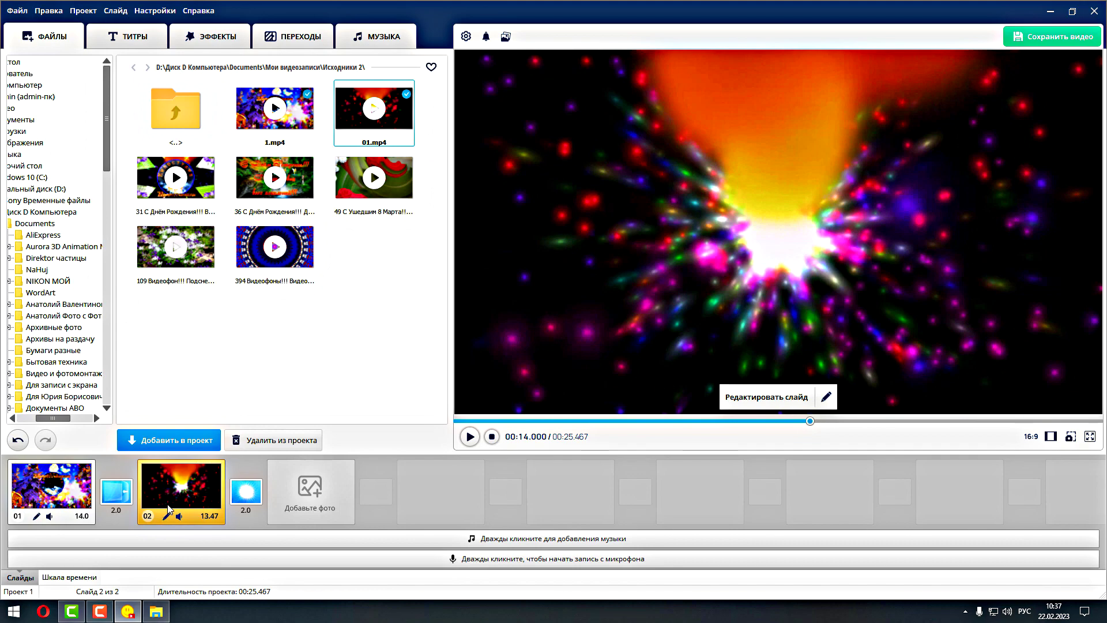
pyautogui.click(288, 438)
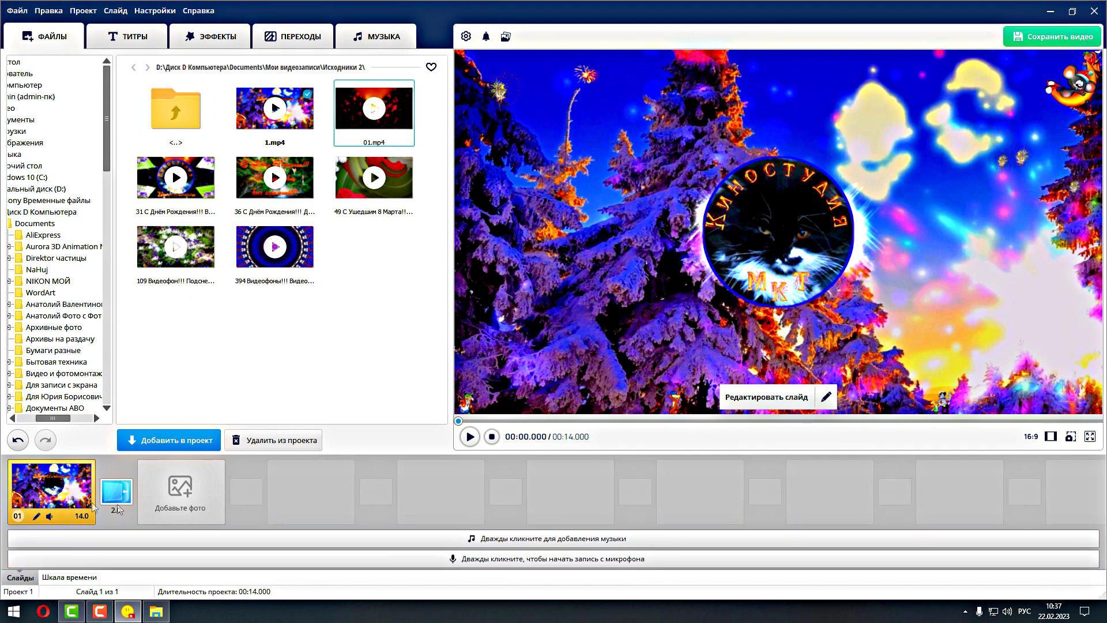
pyautogui.click(746, 398)
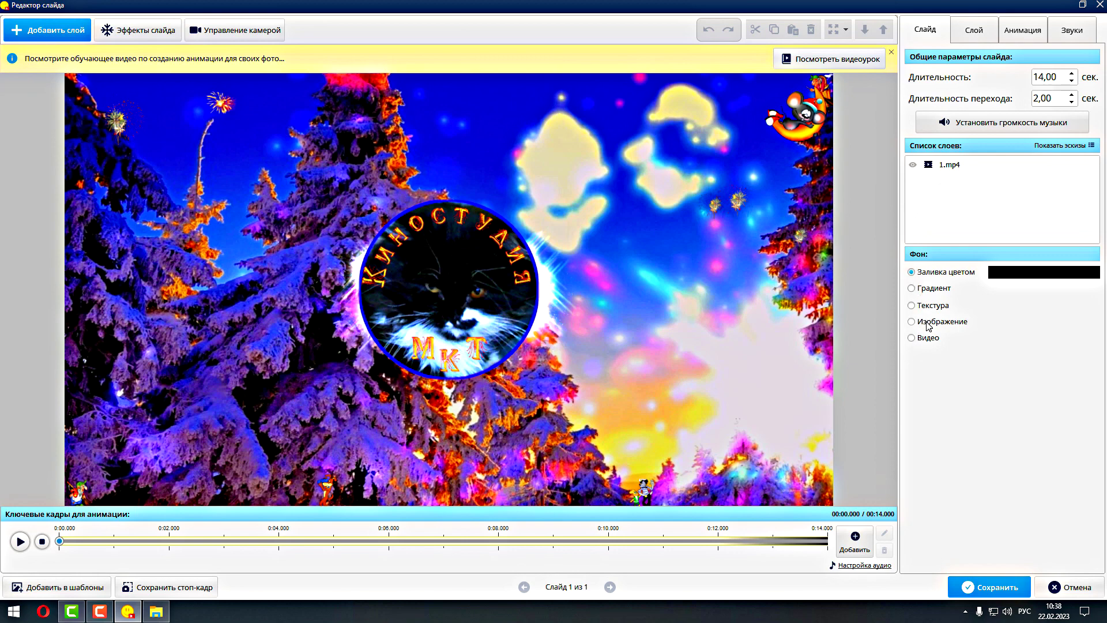
# Browse the built-in video backgrounds and set the blue film-reel countdown clip as the slide's background
pyautogui.click(921, 340)
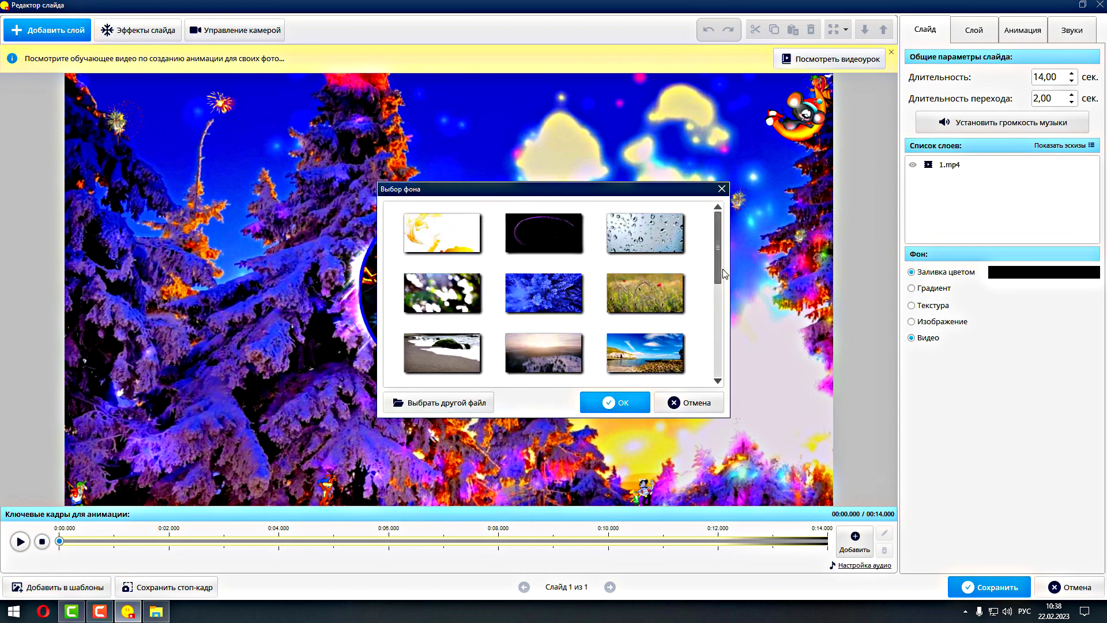
pyautogui.scroll(-3, 721, 279)
pyautogui.moveTo(721, 279); pyautogui.dragTo(724, 374)
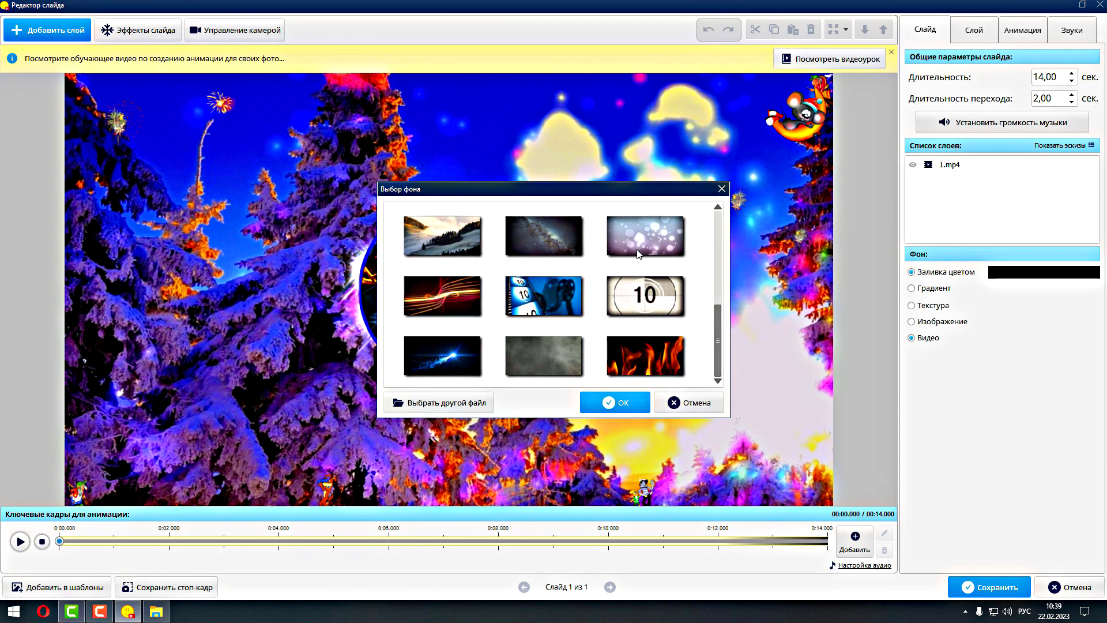
pyautogui.moveTo(719, 327); pyautogui.dragTo(718, 209)
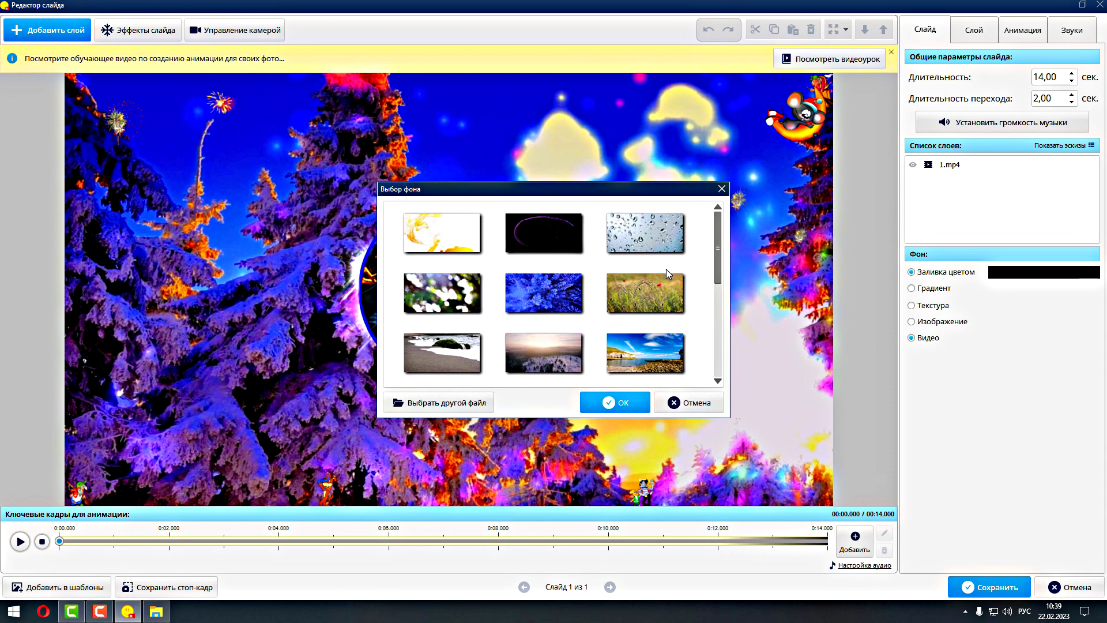
pyautogui.click(666, 362)
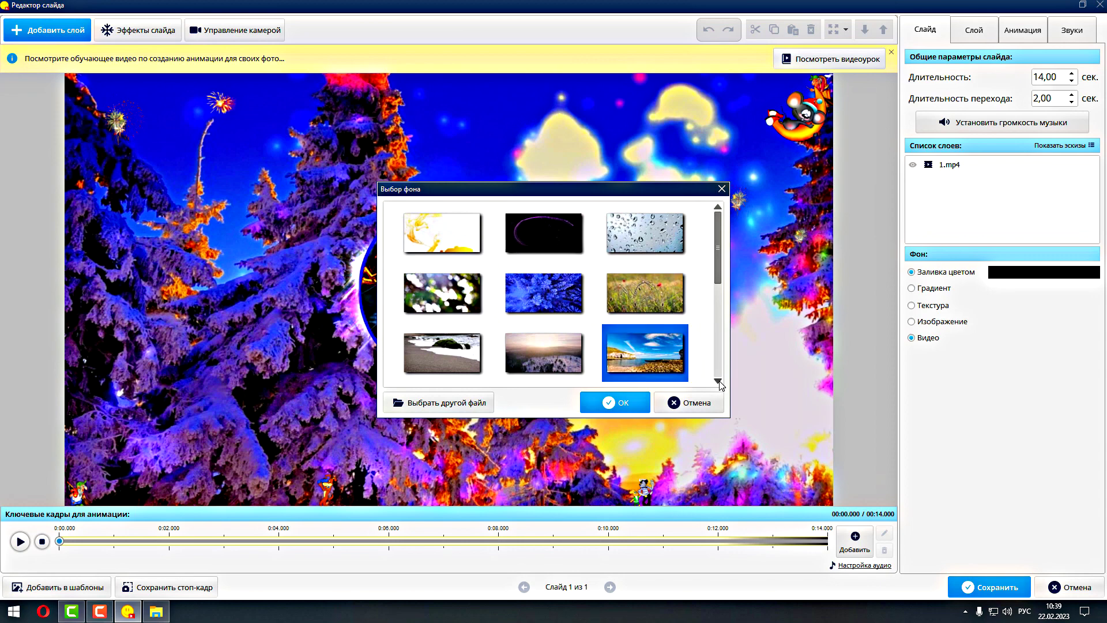
pyautogui.moveTo(719, 257); pyautogui.dragTo(720, 355)
pyautogui.click(643, 297)
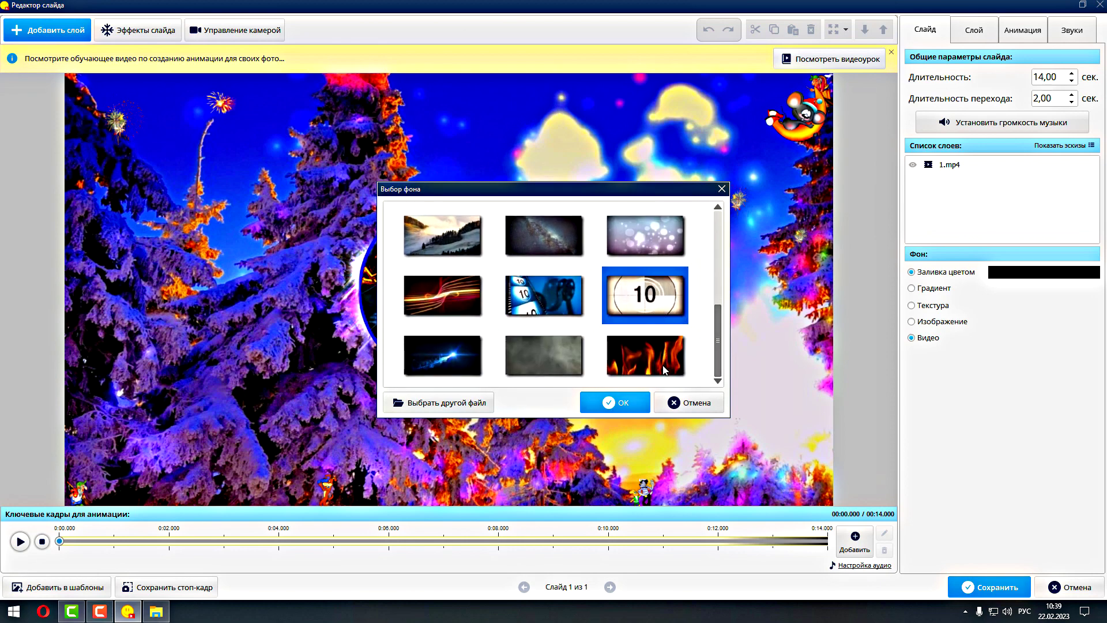
pyautogui.click(571, 288)
pyautogui.click(622, 402)
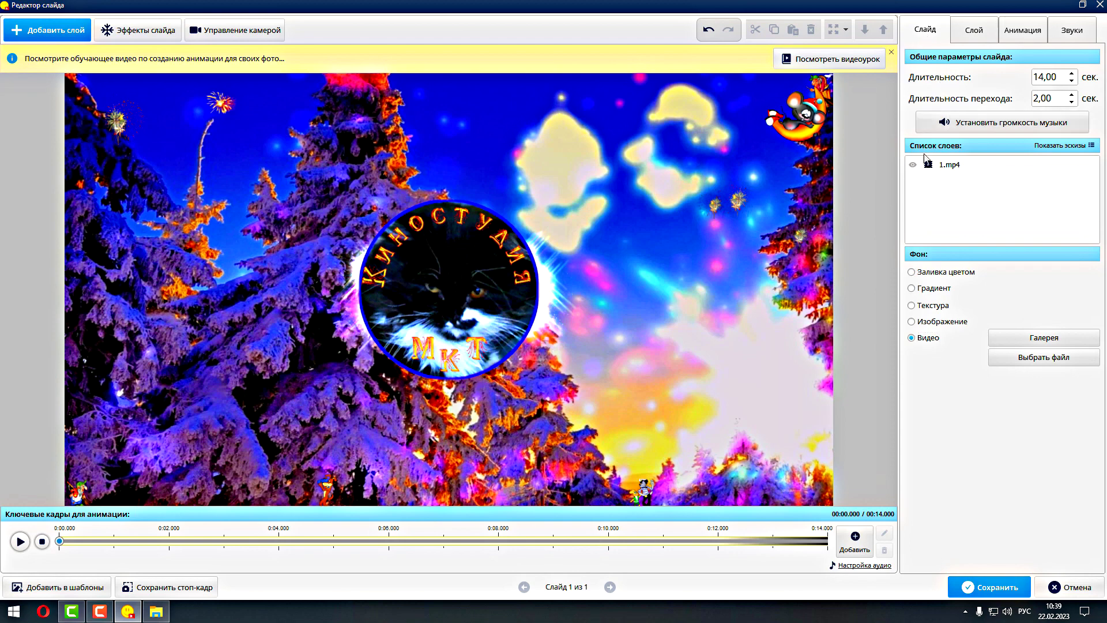
# Hide the 1.mp4 layer and play the slide to preview its video background
pyautogui.click(915, 168)
pyautogui.click(914, 168)
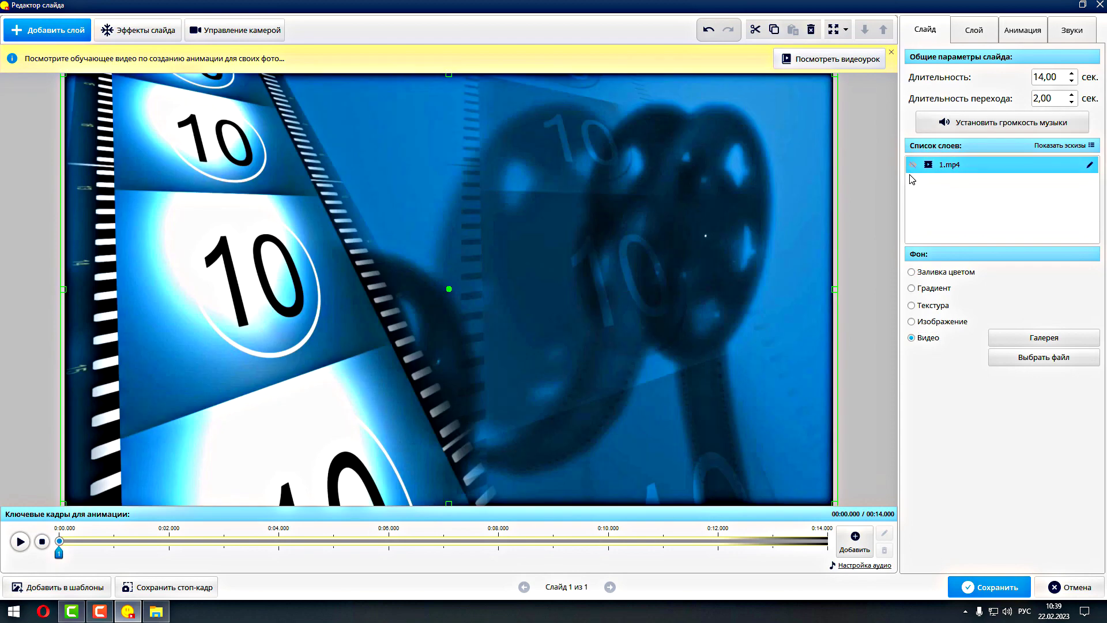
pyautogui.click(19, 540)
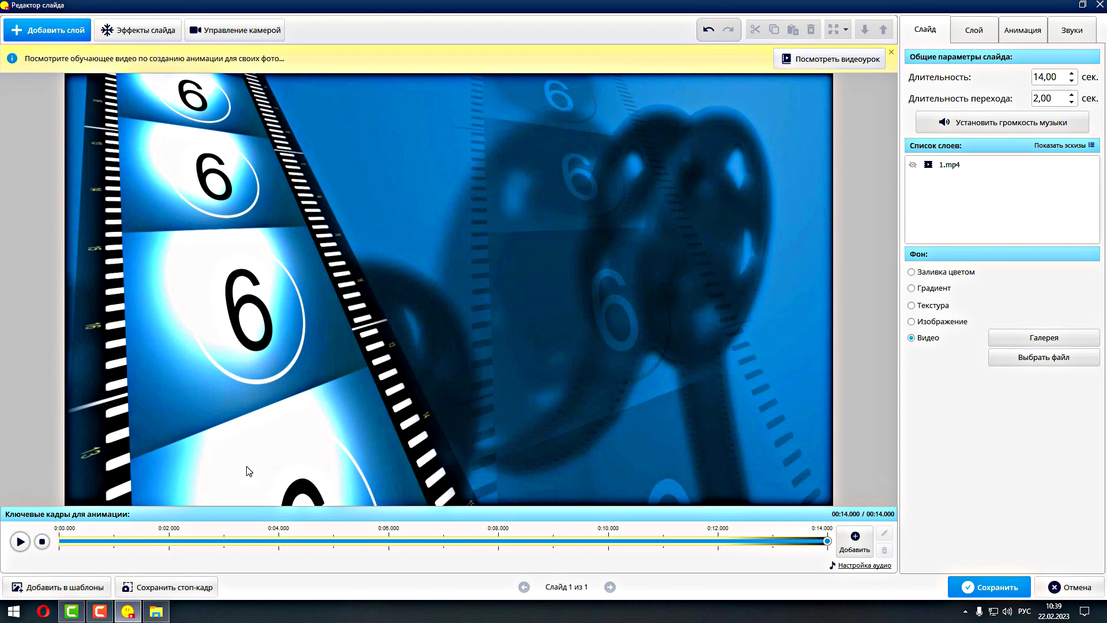
# Select the 1.mp4 layer, decline adding a keyframe, and leave the slide editor without saving the changes
pyautogui.click(944, 166)
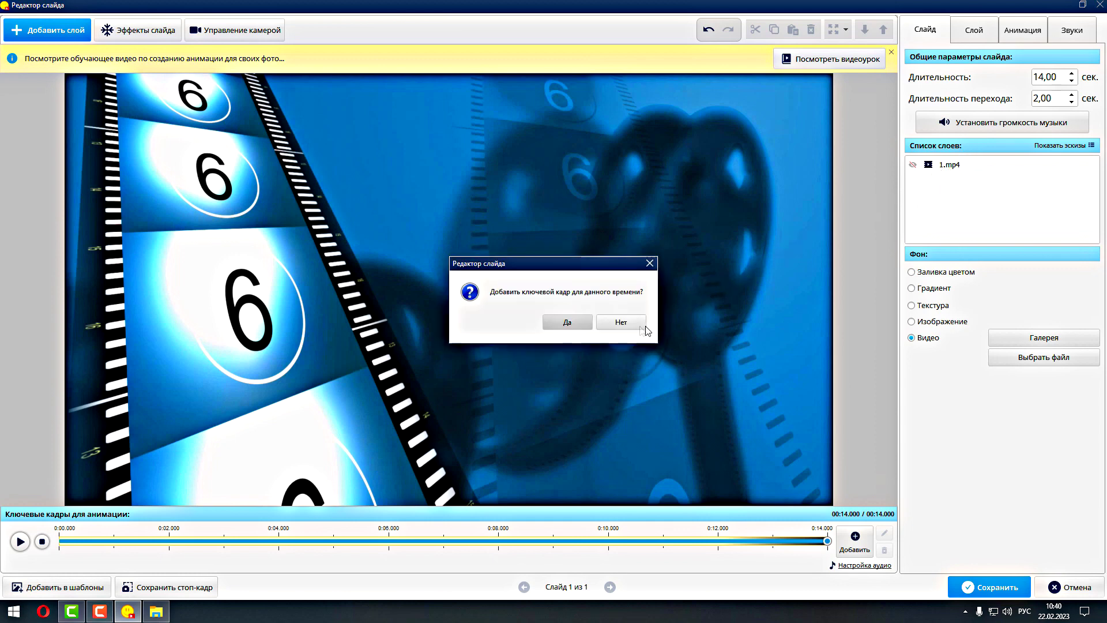
pyautogui.click(628, 321)
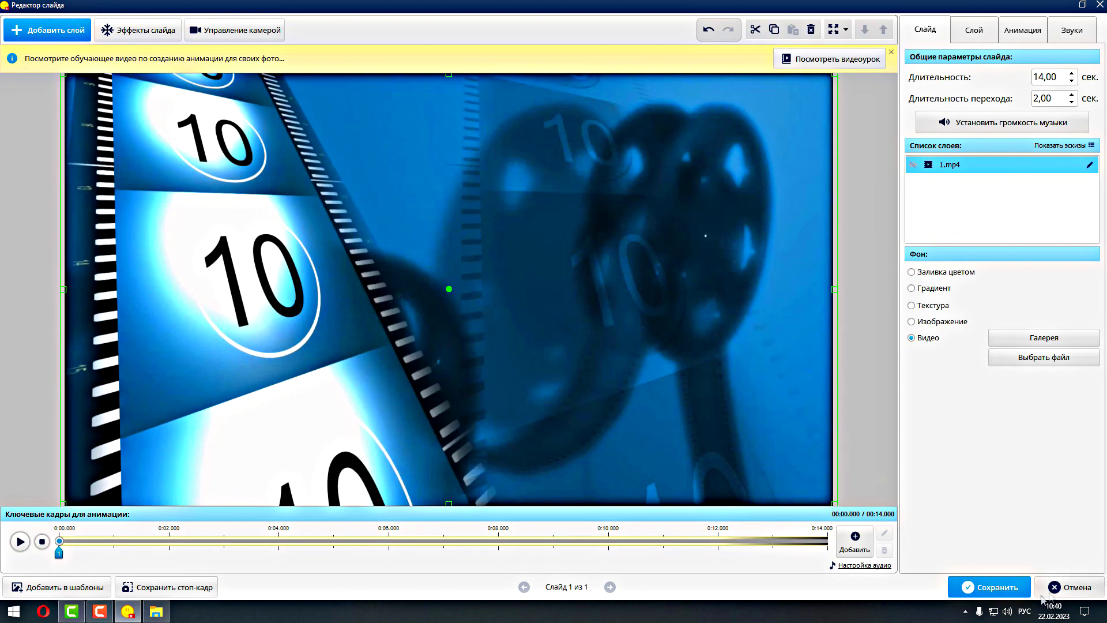
pyautogui.click(1073, 587)
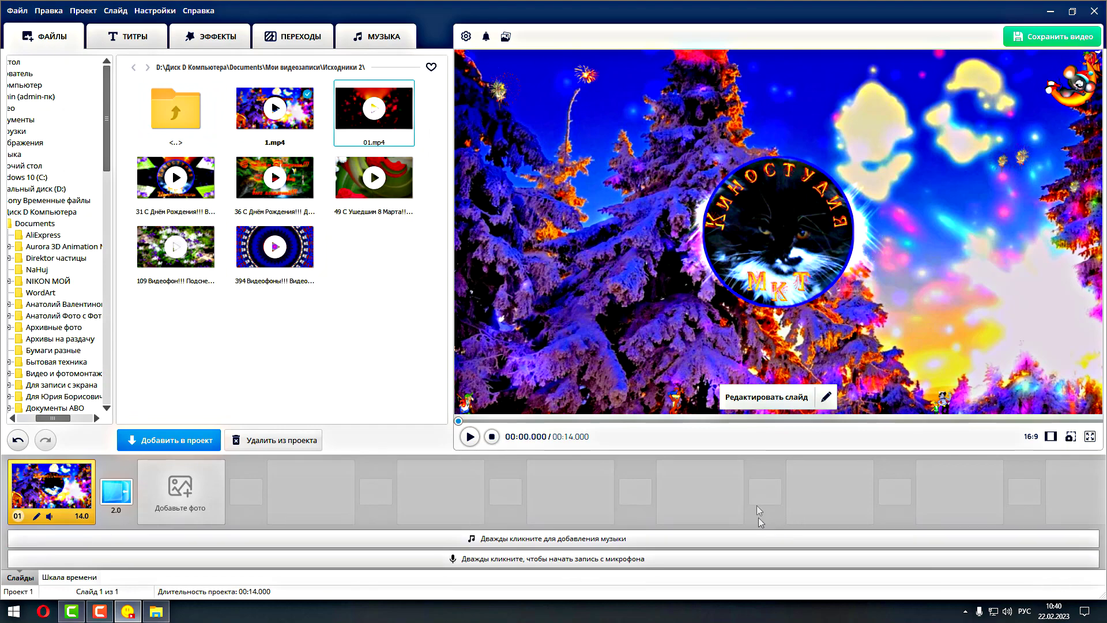
# Reopen the 1.mp4 slide for editing, set the video layer's volume (Громкость) to 0%, and play it back to check
pyautogui.click(761, 399)
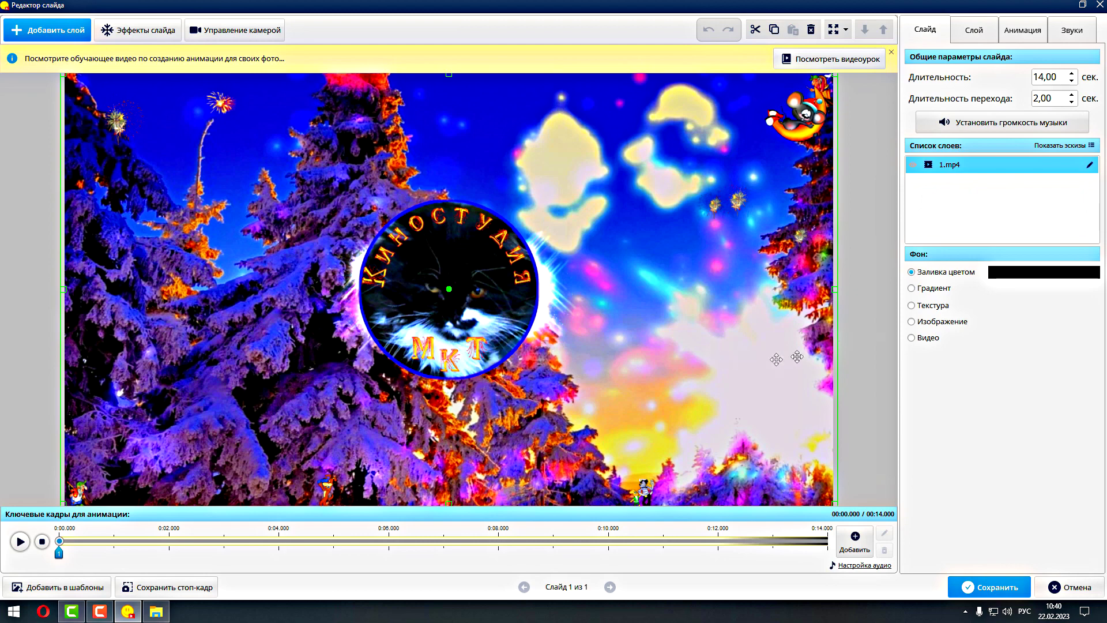
pyautogui.click(974, 34)
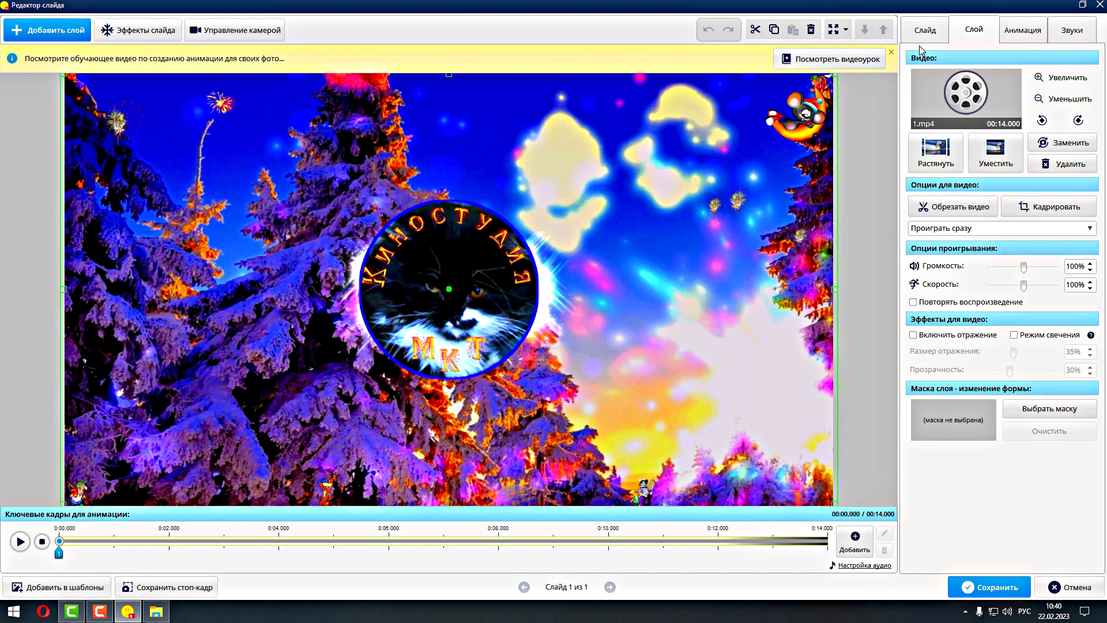
pyautogui.click(935, 39)
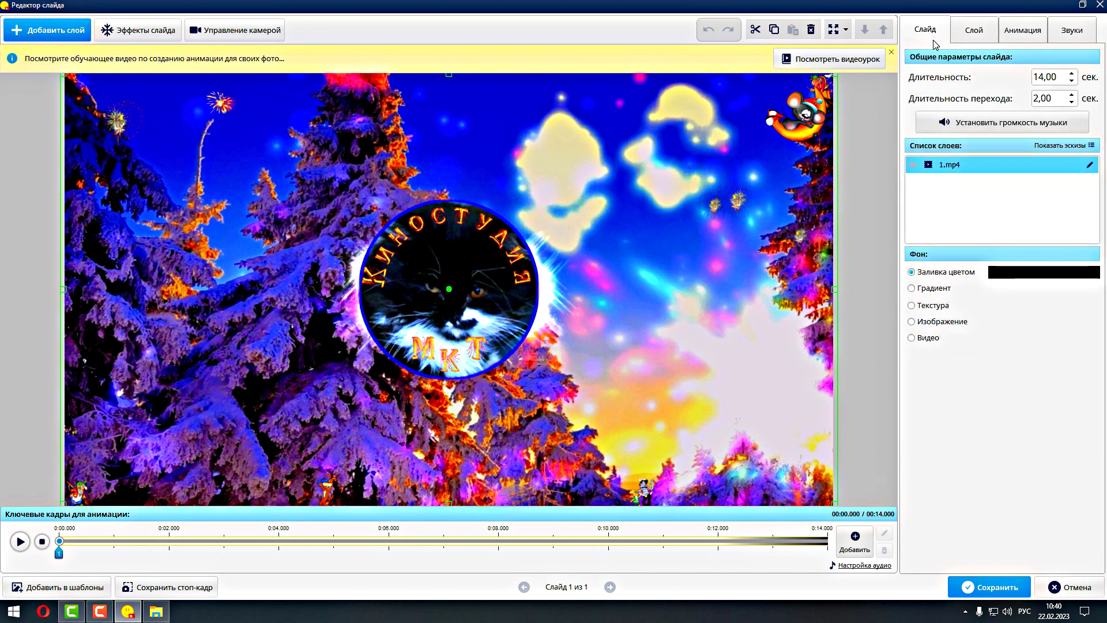
pyautogui.click(973, 34)
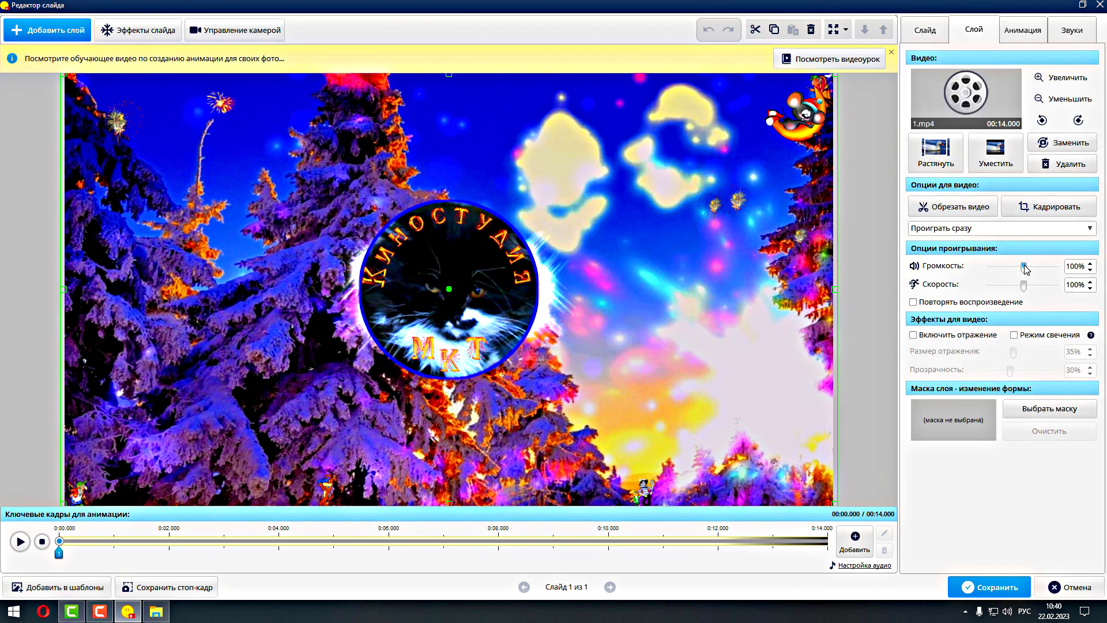
pyautogui.moveTo(1025, 266); pyautogui.dragTo(952, 279)
pyautogui.click(20, 541)
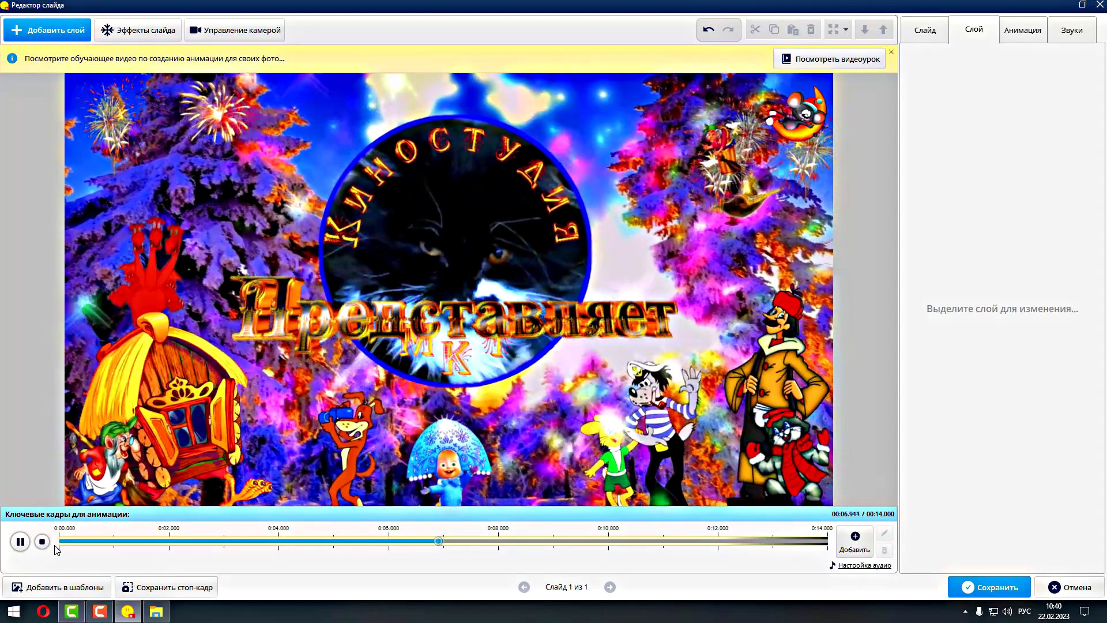
pyautogui.click(42, 542)
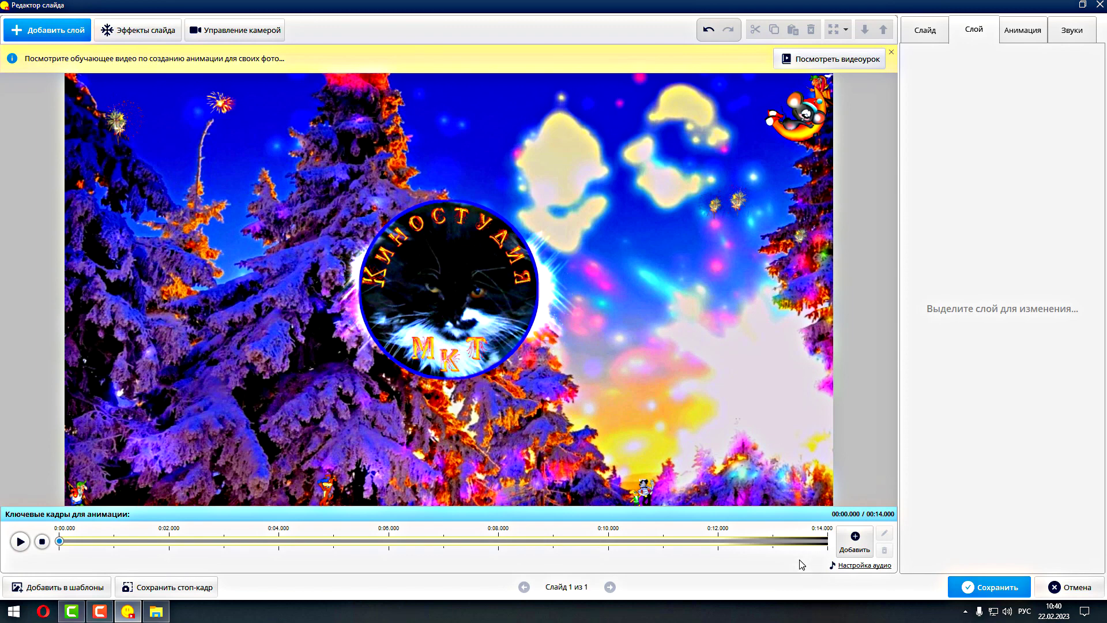
# Select the 1.mp4 layer and review its background, mask and animation settings, from position and scale to the outline and rotation centre
pyautogui.click(799, 305)
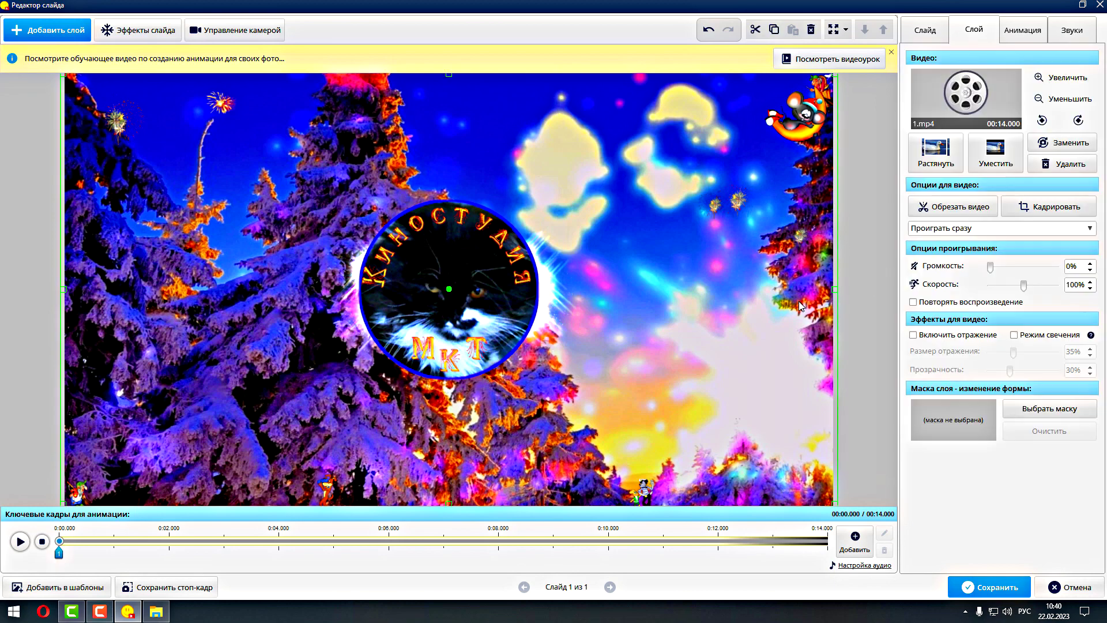
pyautogui.click(940, 34)
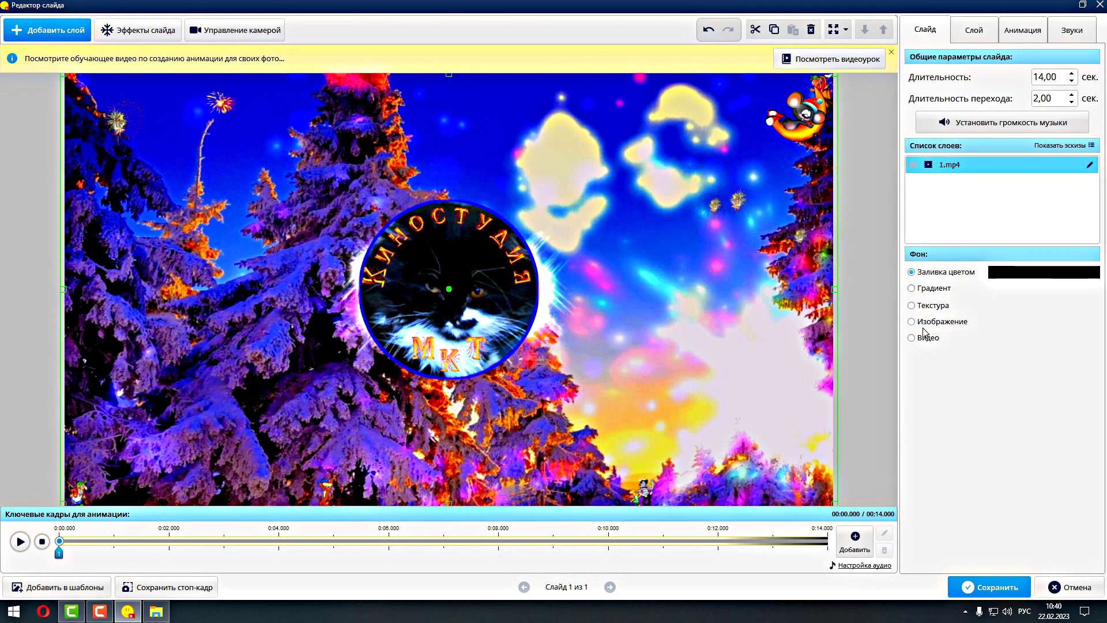
pyautogui.click(980, 36)
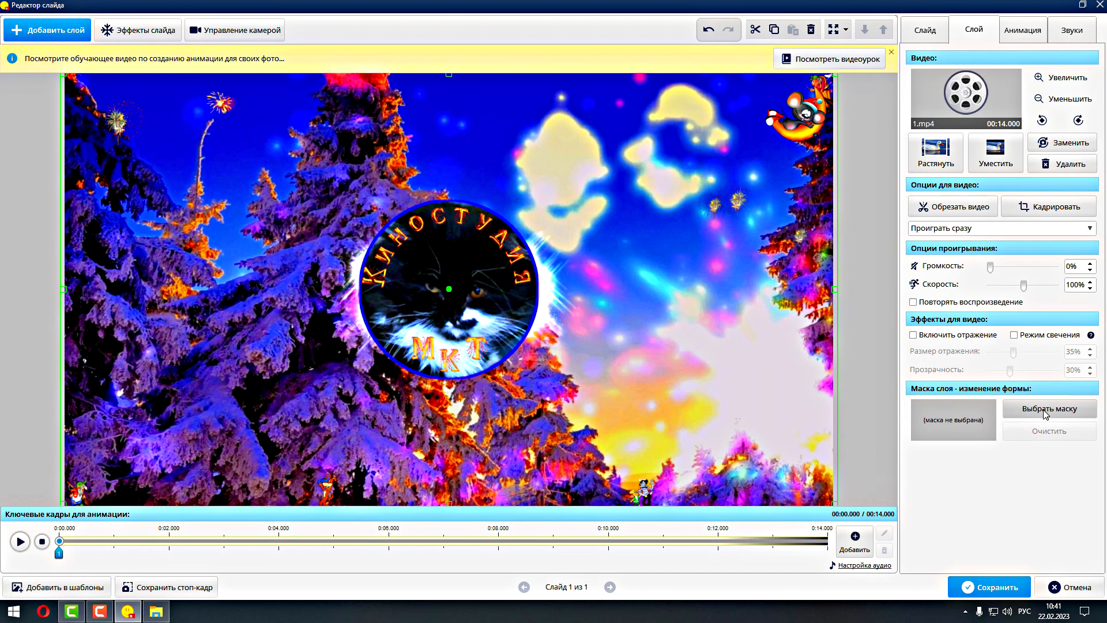
pyautogui.click(1024, 32)
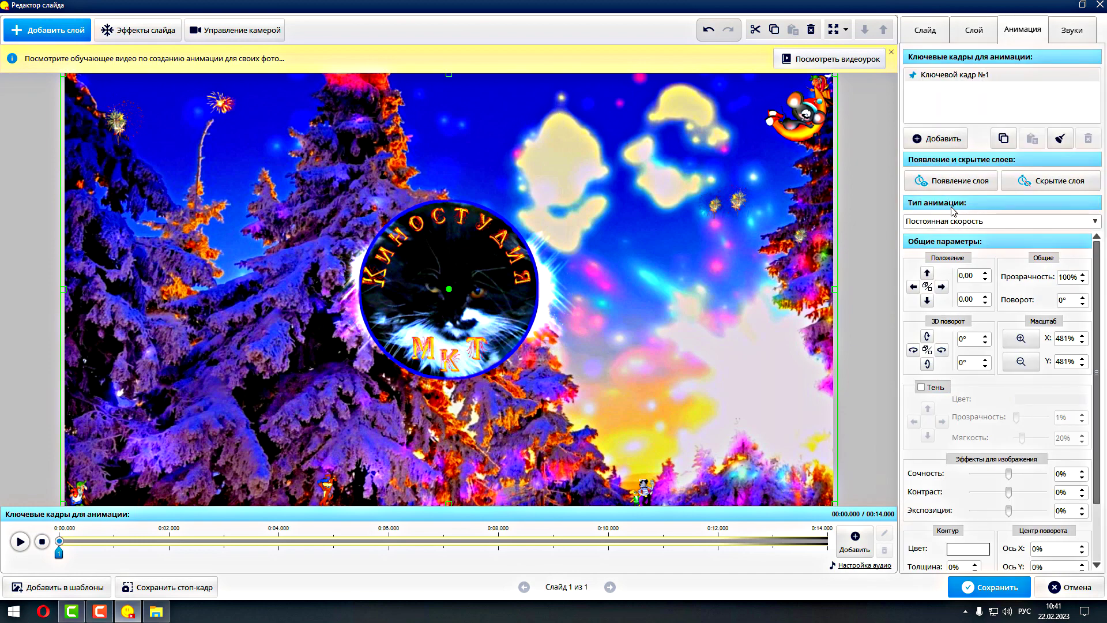
pyautogui.scroll(-3, 980, 300)
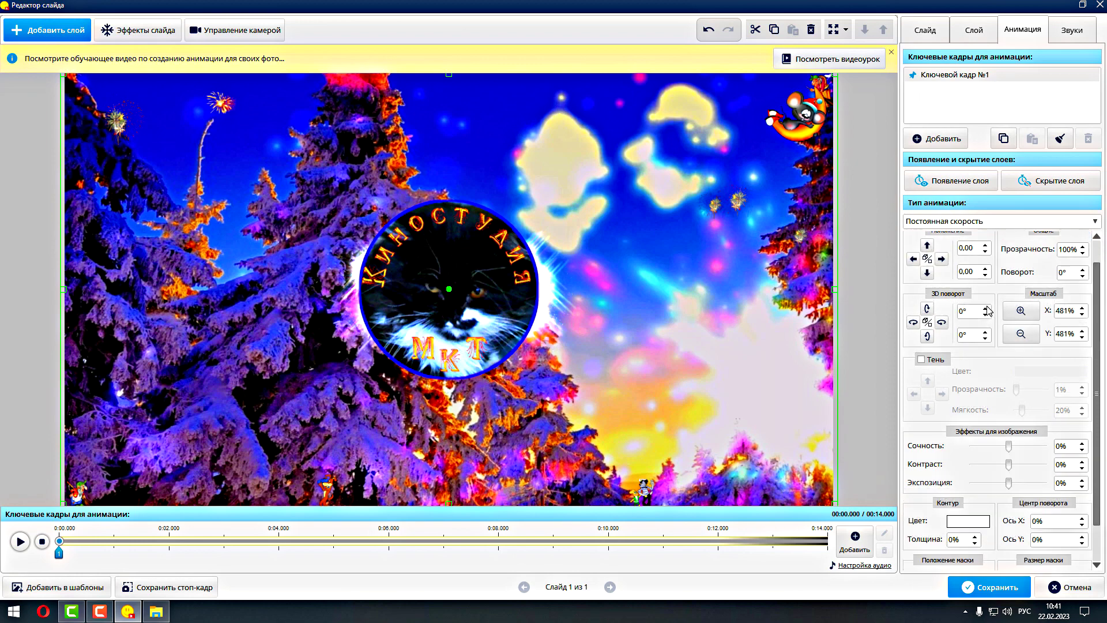
pyautogui.scroll(1, 988, 312)
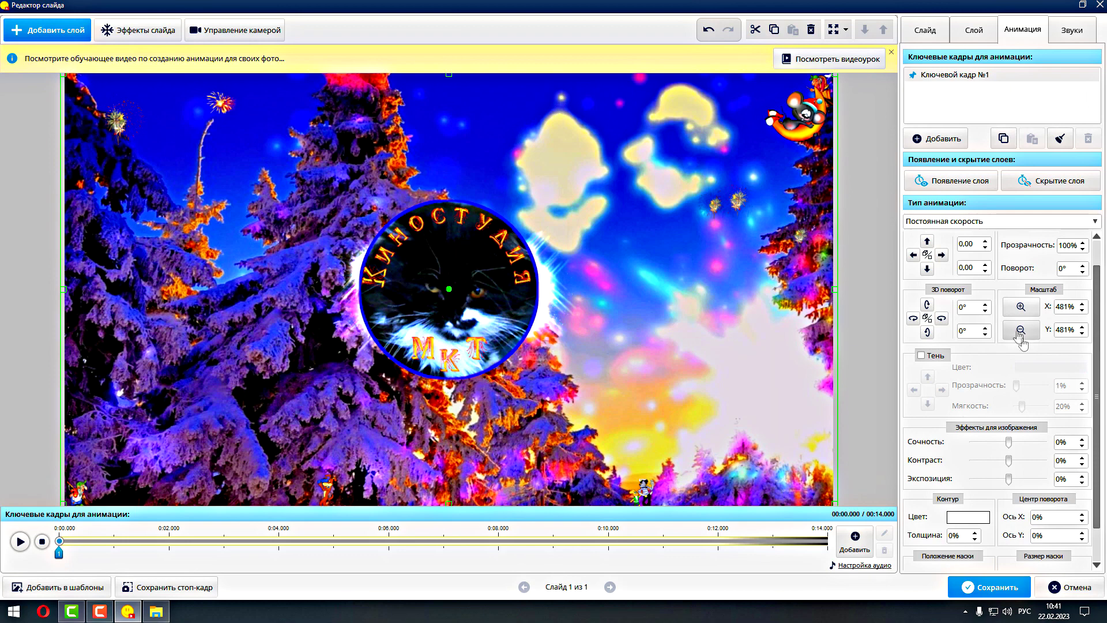
pyautogui.scroll(-1, 1014, 499)
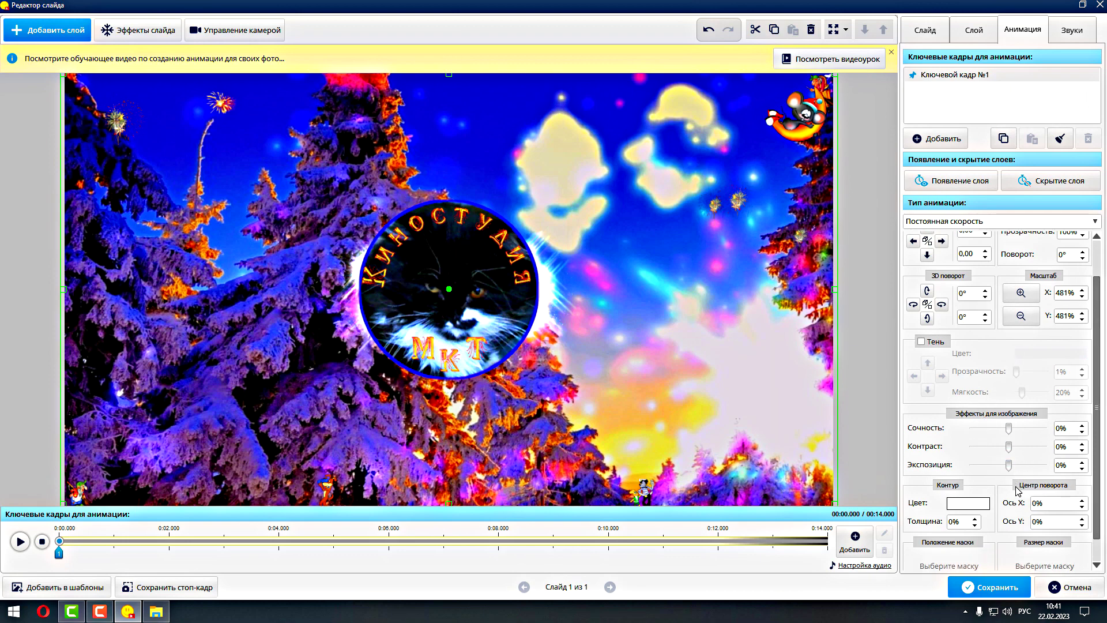
# Add the photo 17.jpg from the folder 3D Albub - Фоны Зима as a new layer and enlarge it over the video
pyautogui.click(50, 34)
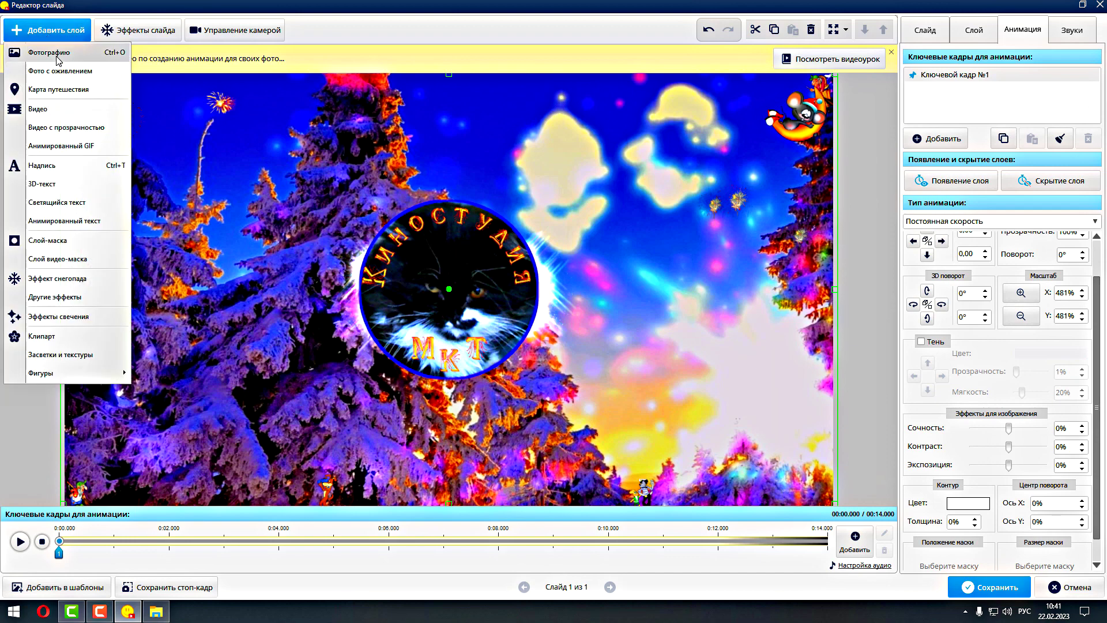
pyautogui.click(57, 58)
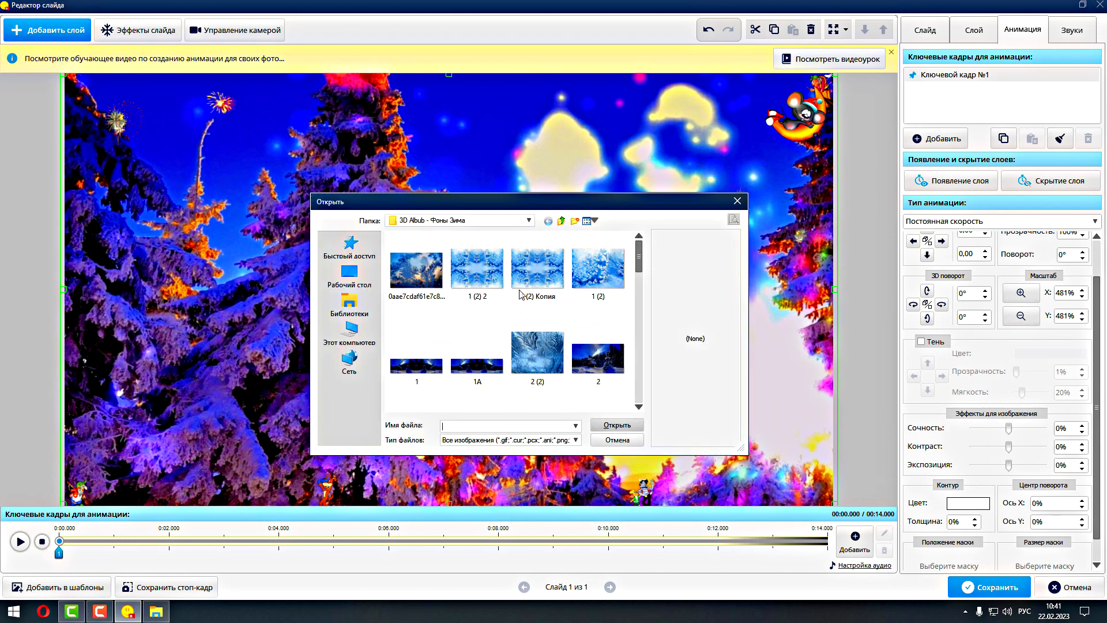
pyautogui.scroll(-5, 598, 321)
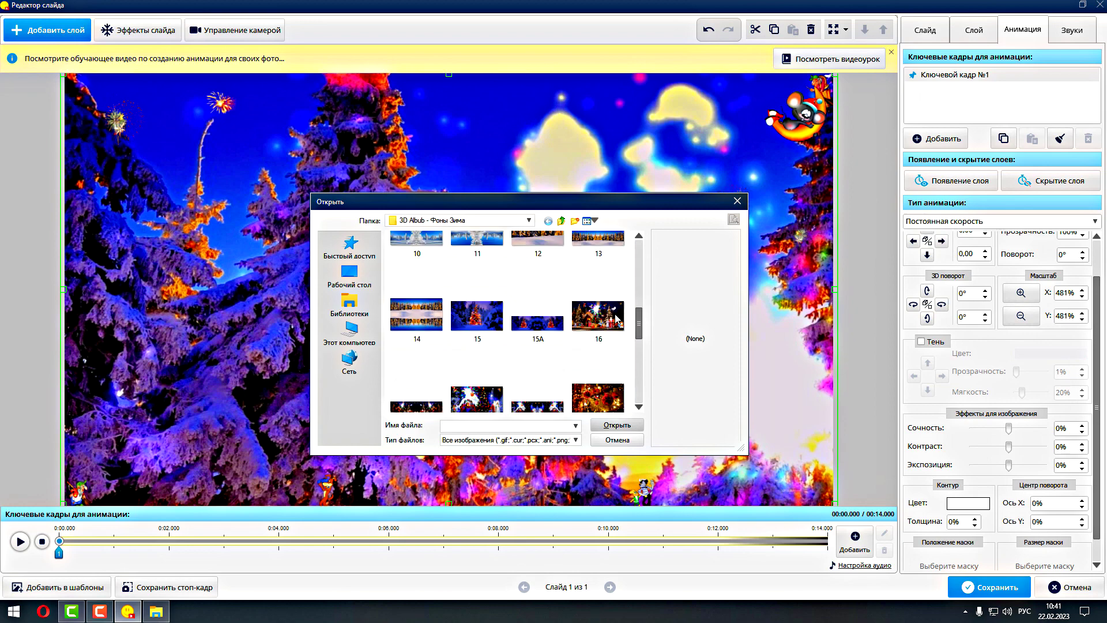
pyautogui.click(498, 401)
pyautogui.click(612, 426)
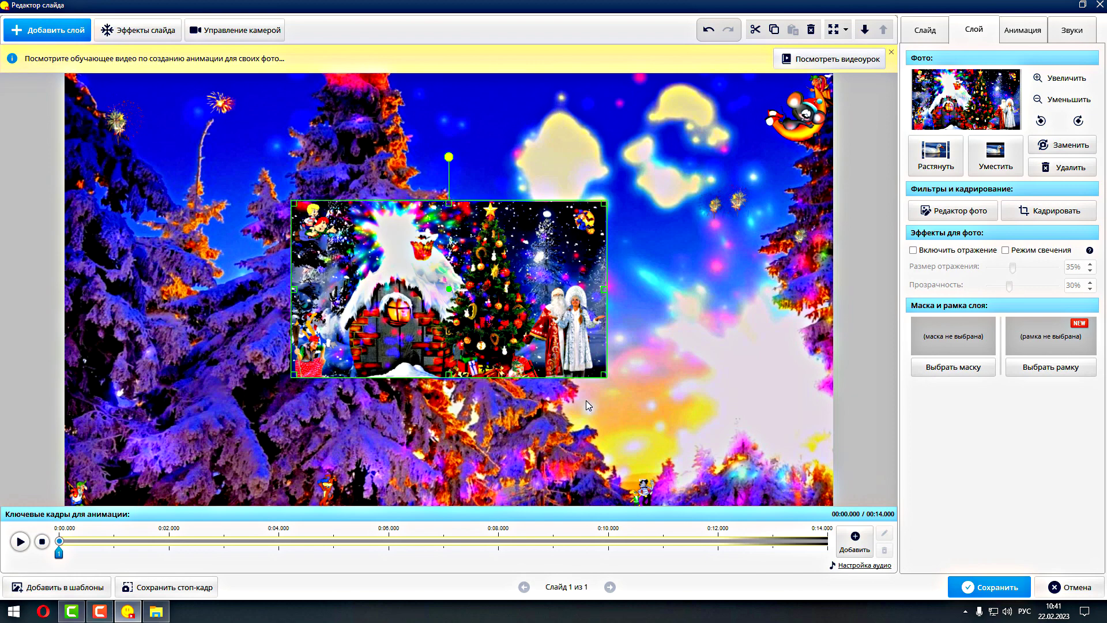
pyautogui.moveTo(603, 374); pyautogui.dragTo(684, 438)
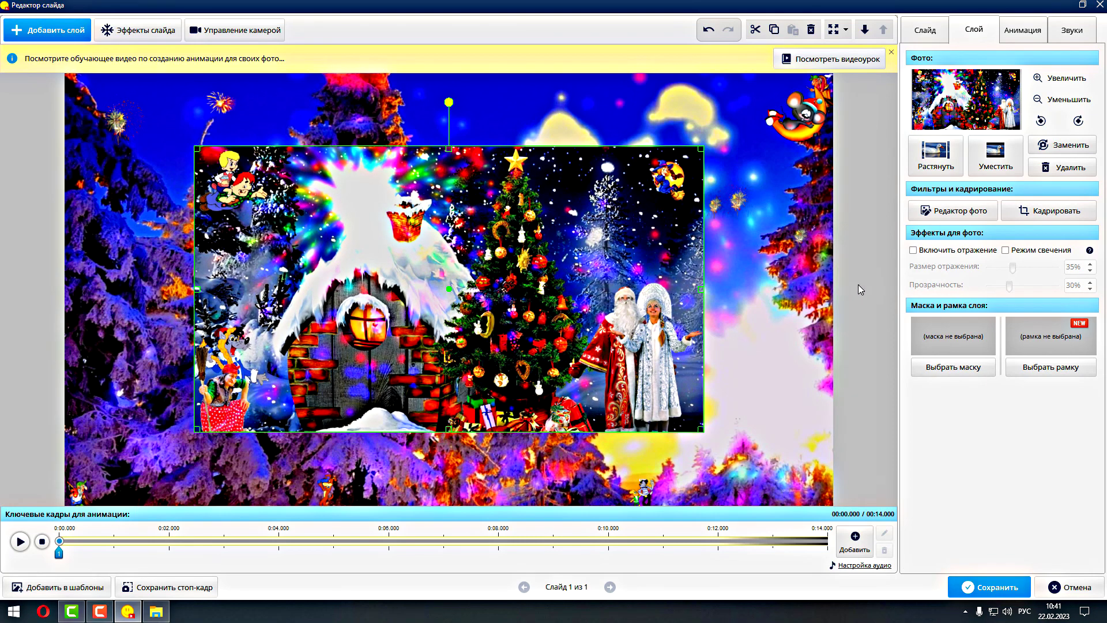
# Look through the layer list and the photo editor's enhancements, effects and other filters for 17.jpg, and close the photo editor without applying anything
pyautogui.click(933, 33)
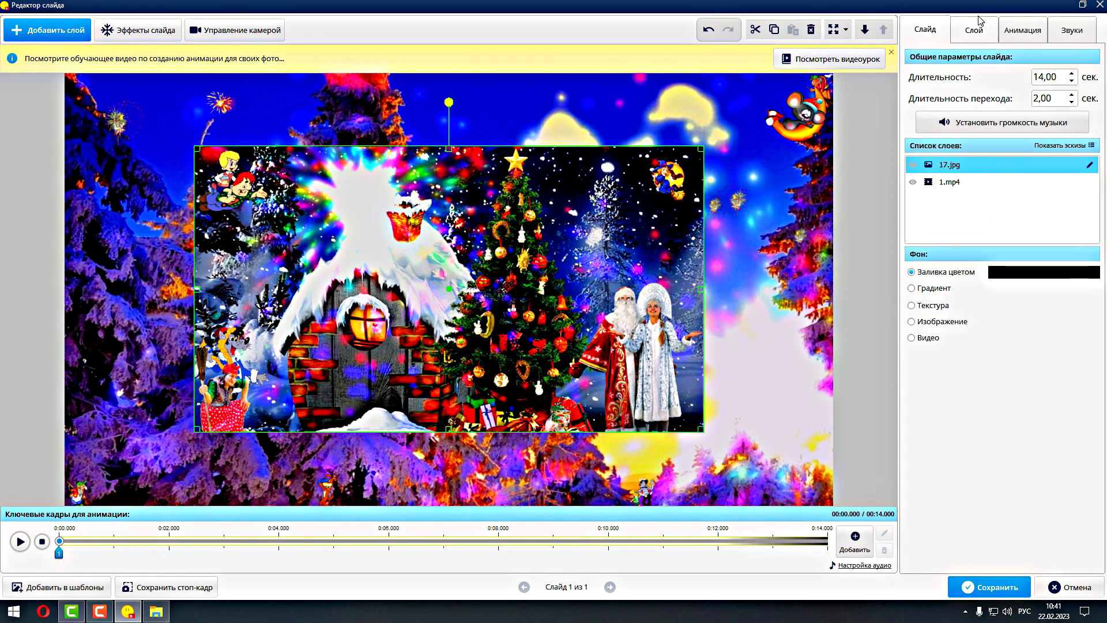
pyautogui.click(980, 33)
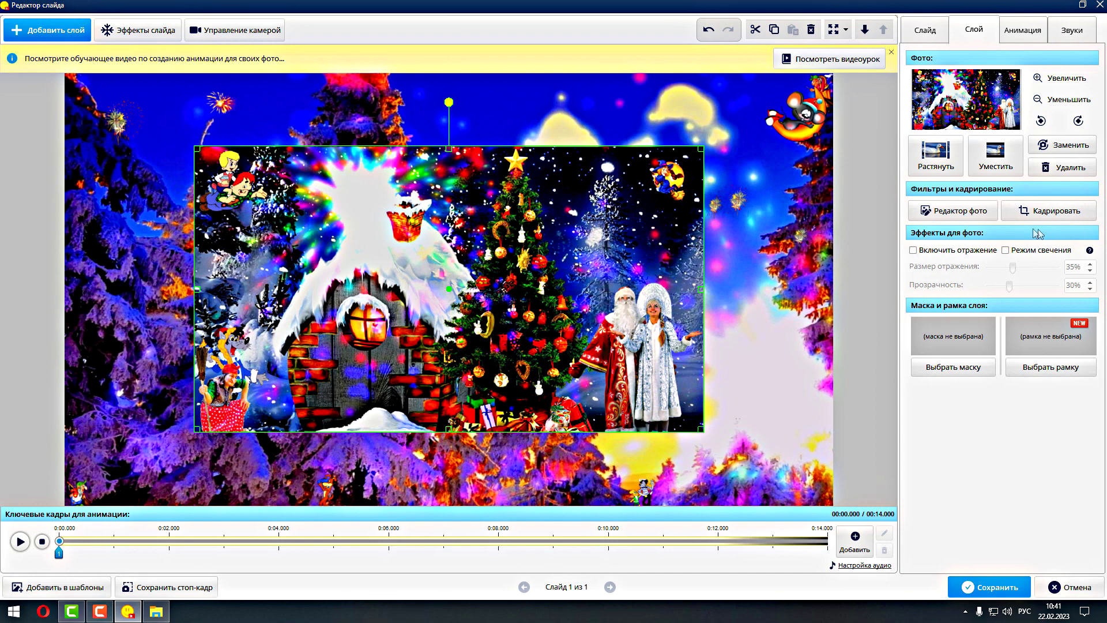
pyautogui.click(960, 212)
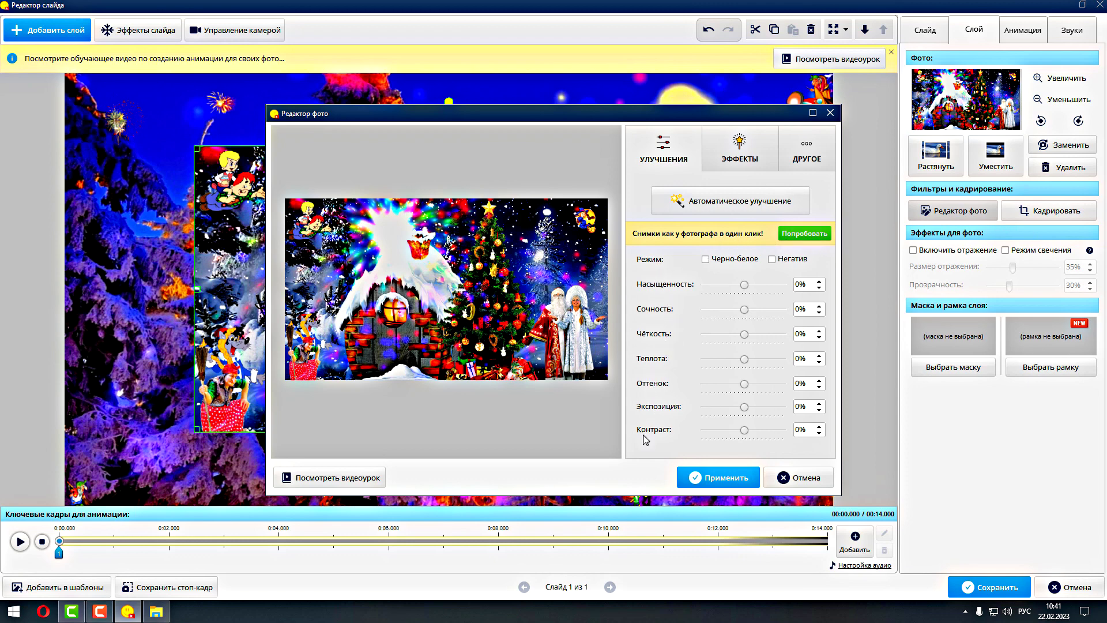
pyautogui.click(739, 155)
pyautogui.scroll(-6, 747, 290)
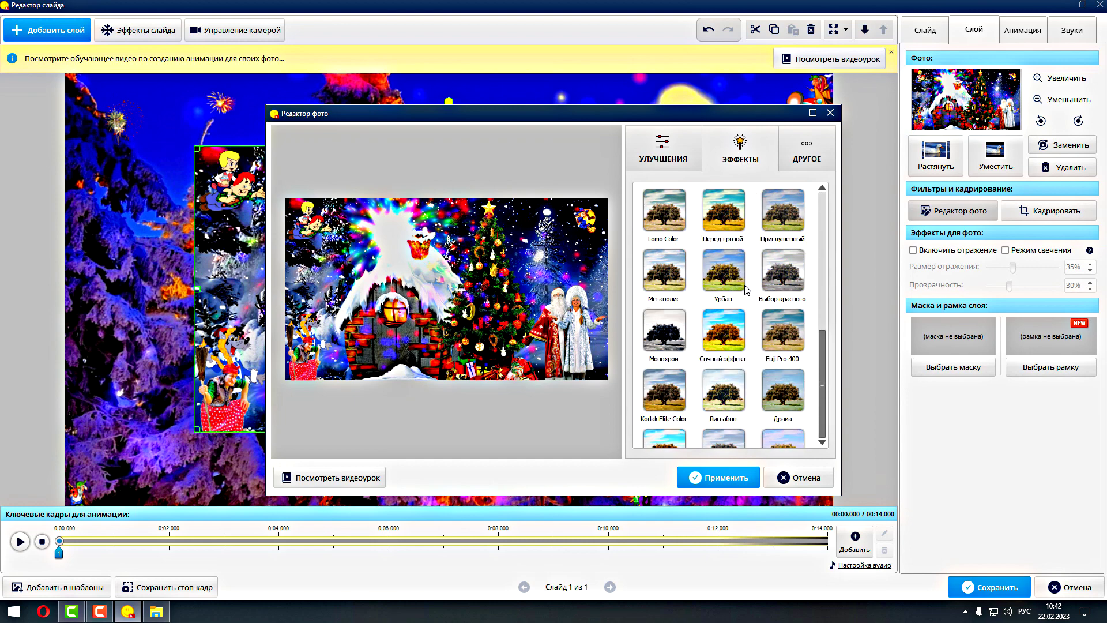
pyautogui.click(817, 147)
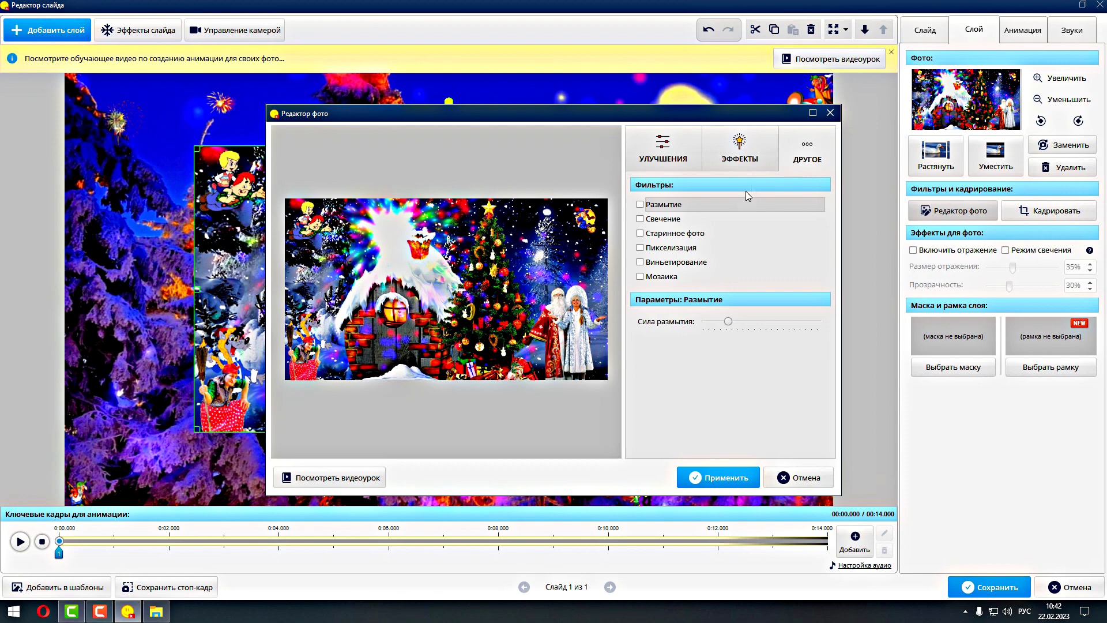
pyautogui.click(826, 483)
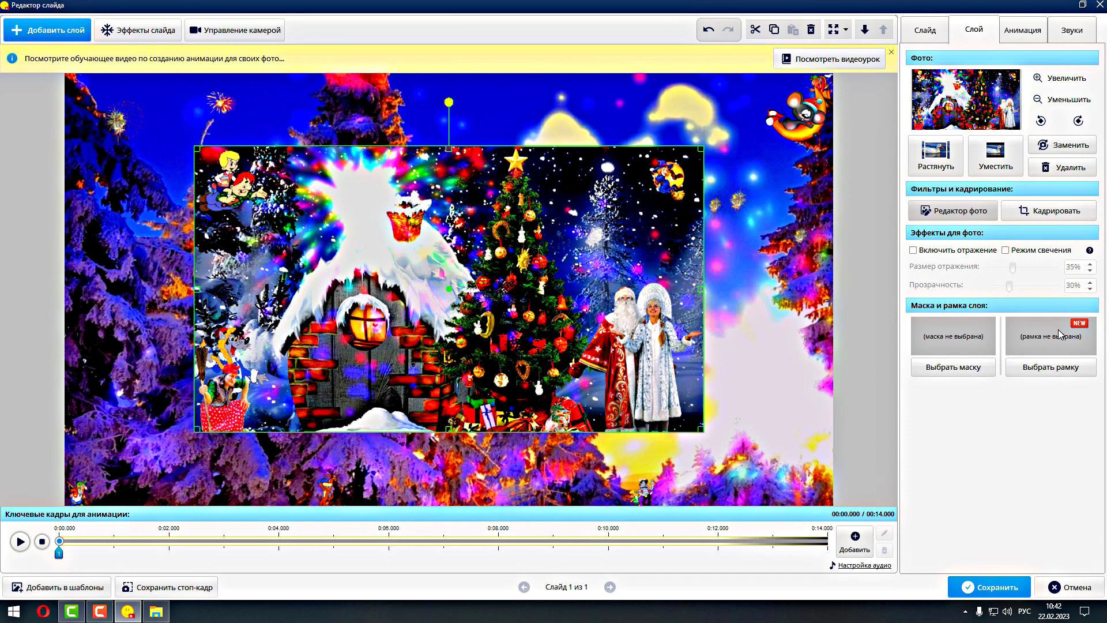
# Look through the photo frame collection for 17.jpg without applying a frame, and review the layer's animation settings
pyautogui.click(1027, 372)
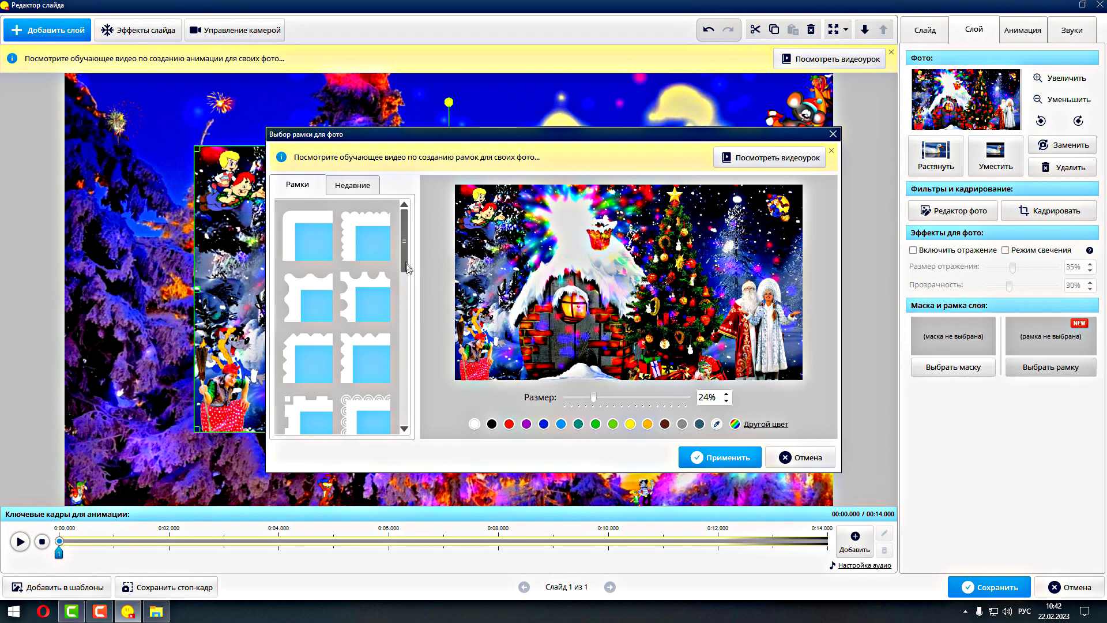
pyautogui.moveTo(404, 259); pyautogui.dragTo(388, 426)
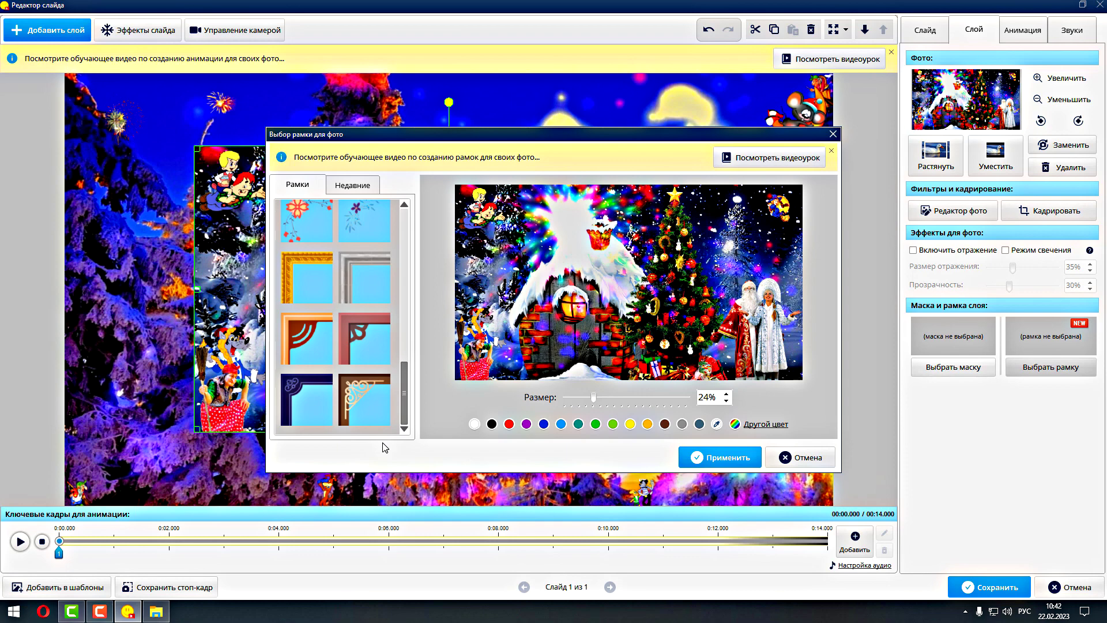
pyautogui.click(833, 134)
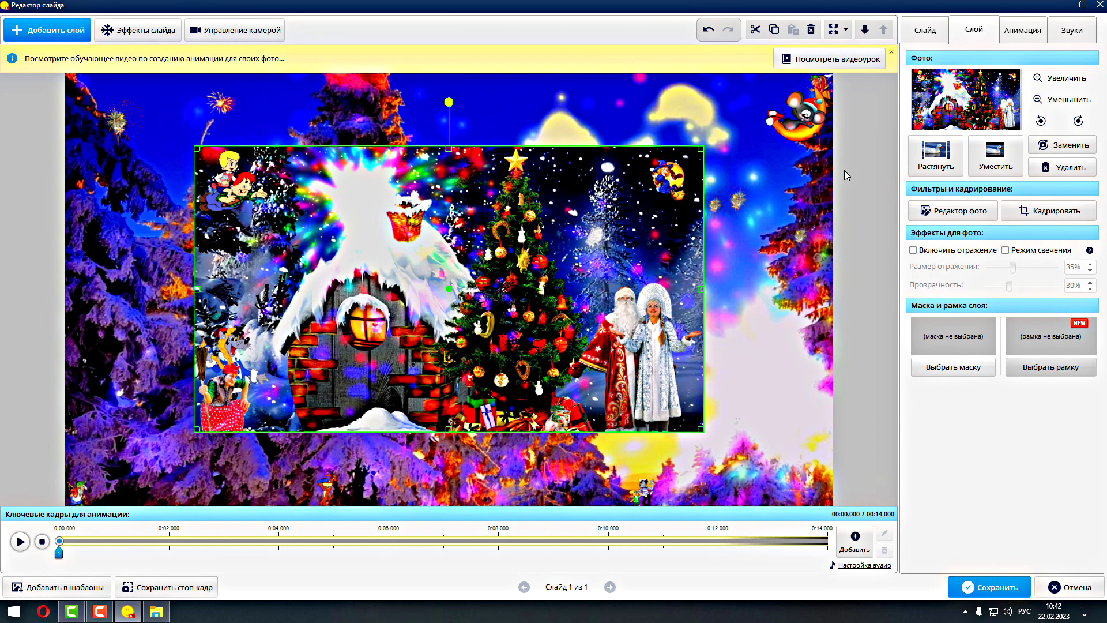
pyautogui.click(1036, 33)
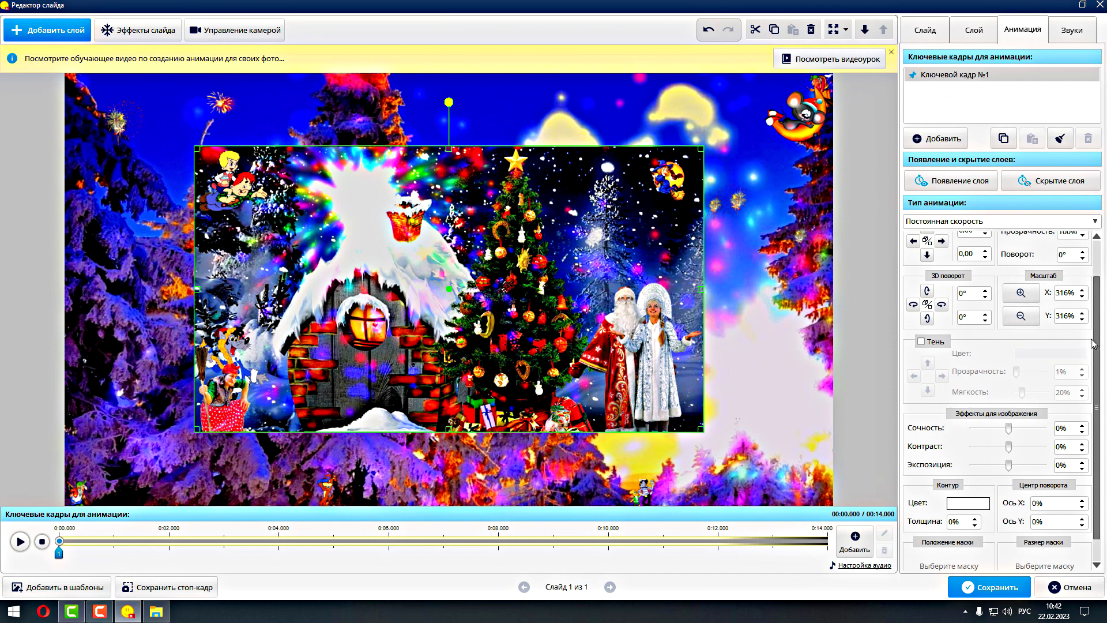
pyautogui.moveTo(1100, 341); pyautogui.dragTo(1101, 280)
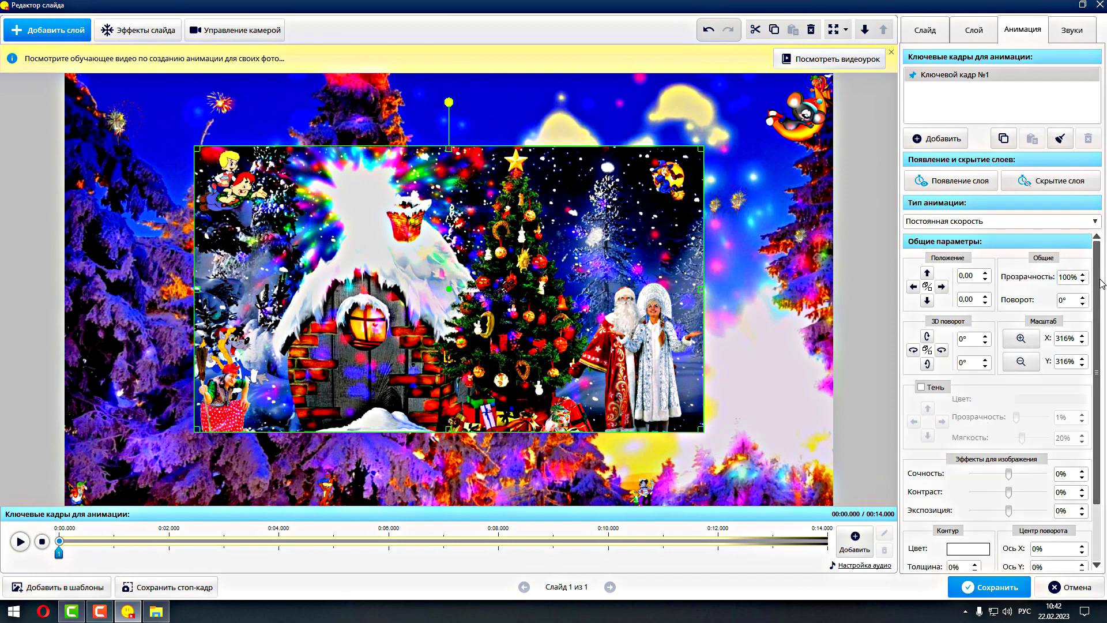
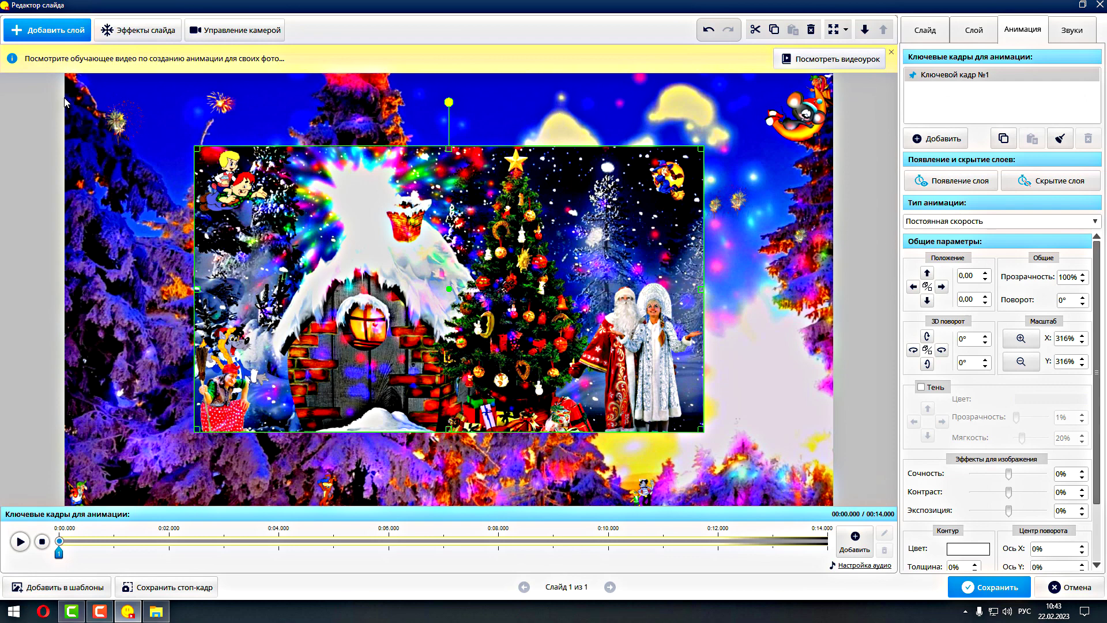
# Add a snowfall effect (Эффект снегопада) as a new layer and play the slide briefly to check it
pyautogui.click(44, 32)
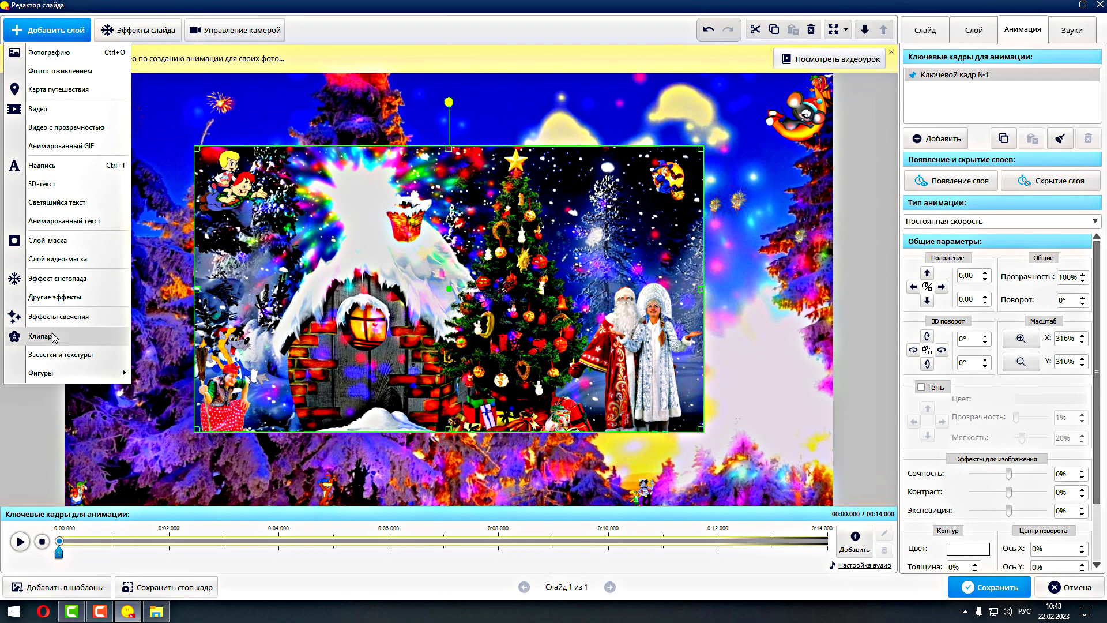
pyautogui.moveTo(57, 376)
pyautogui.click(57, 280)
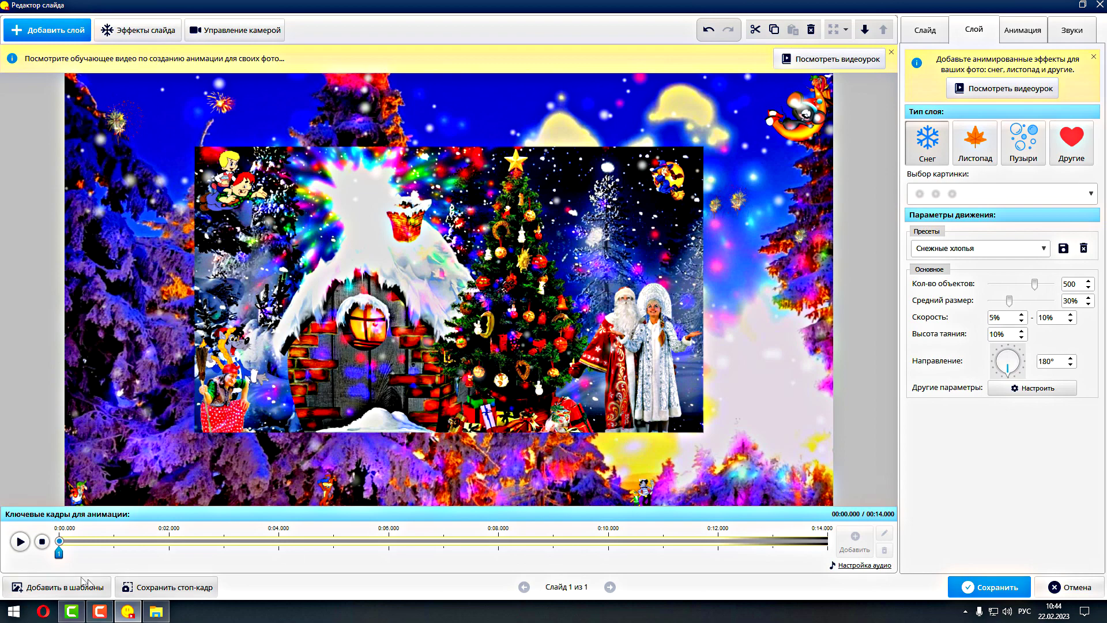
pyautogui.click(21, 547)
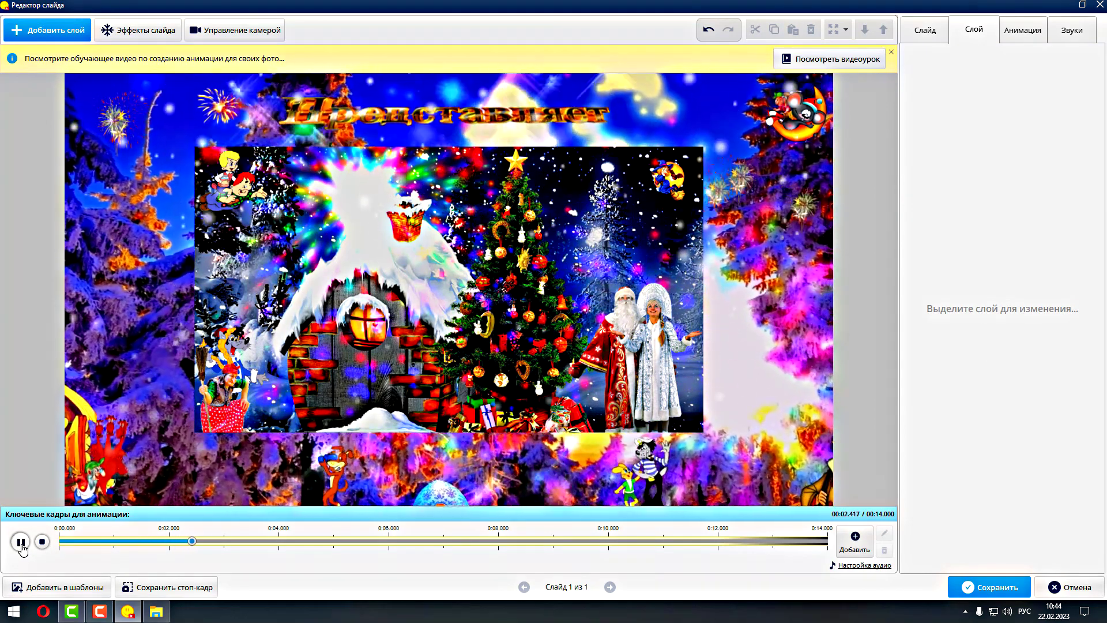
pyautogui.click(20, 542)
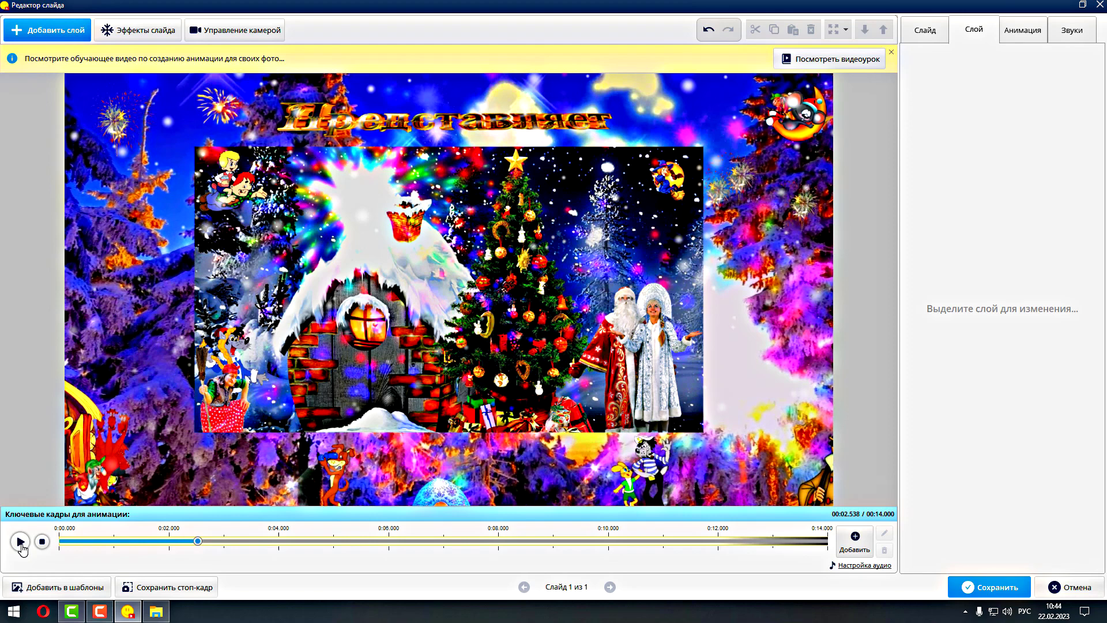
# Open the Эффект снега layer's settings without adding a keyframe, and review its additional motion parameters and preset list without changing anything
pyautogui.click(925, 30)
pyautogui.click(964, 166)
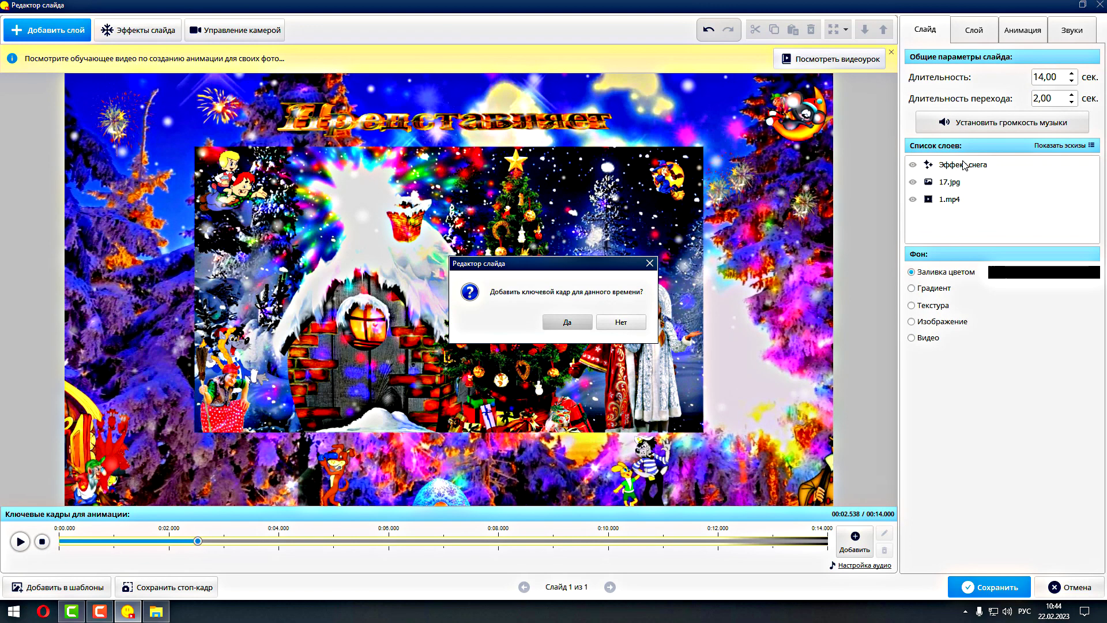
pyautogui.click(621, 322)
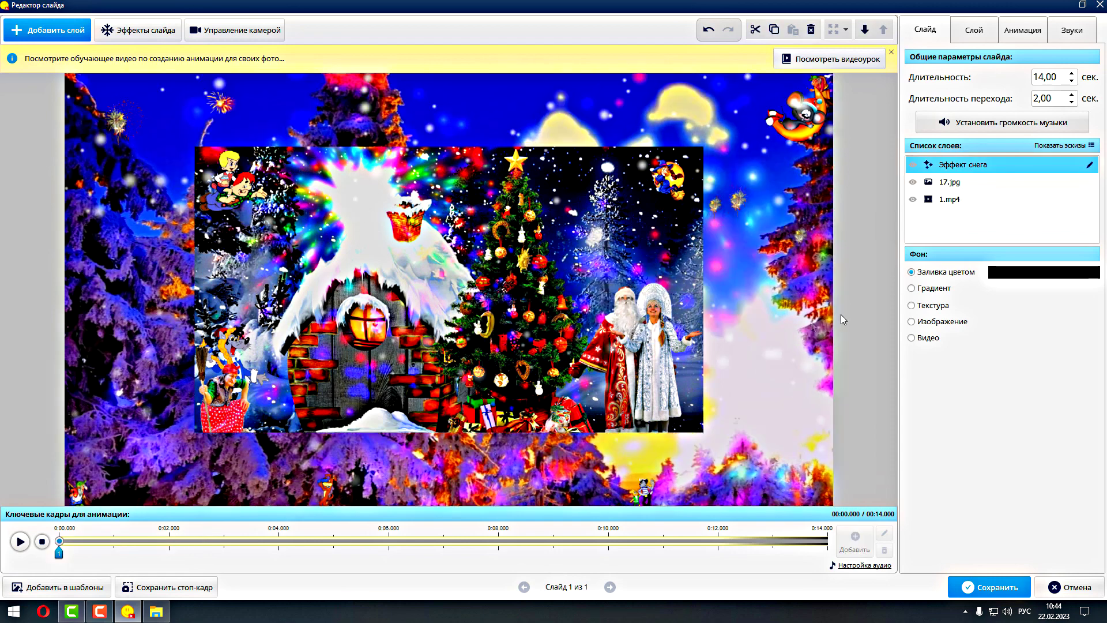
pyautogui.doubleClick(957, 167)
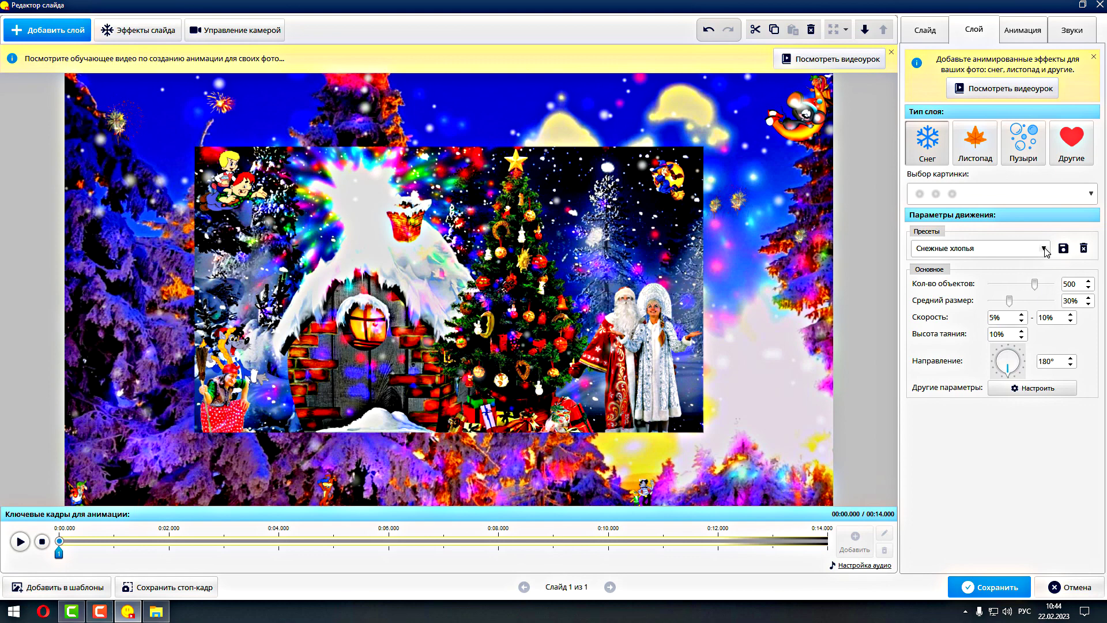
pyautogui.click(1063, 391)
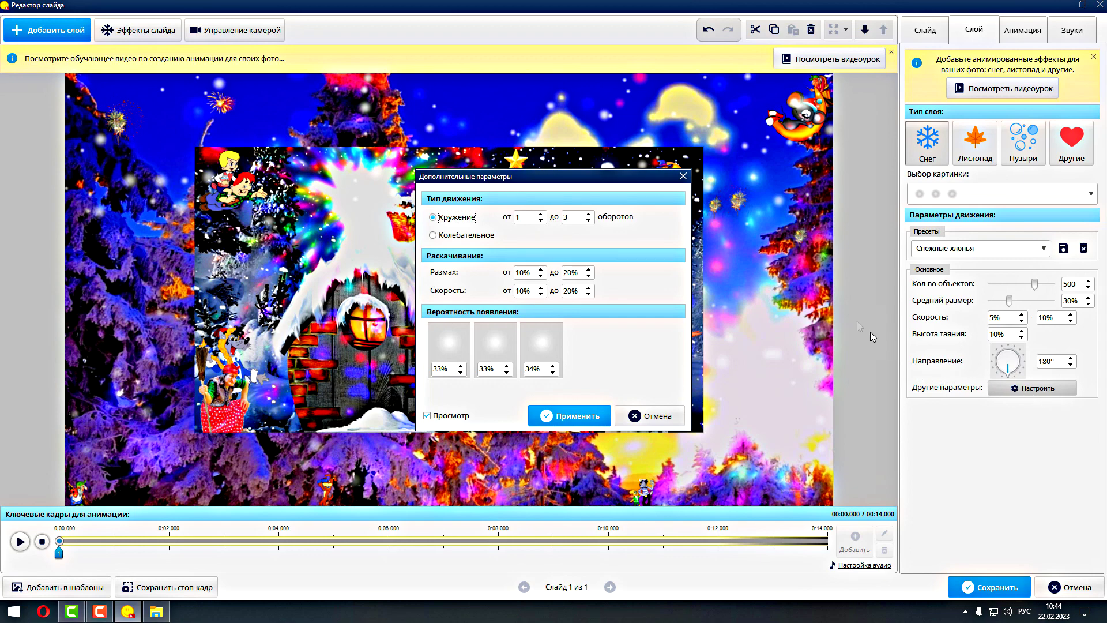
pyautogui.click(663, 421)
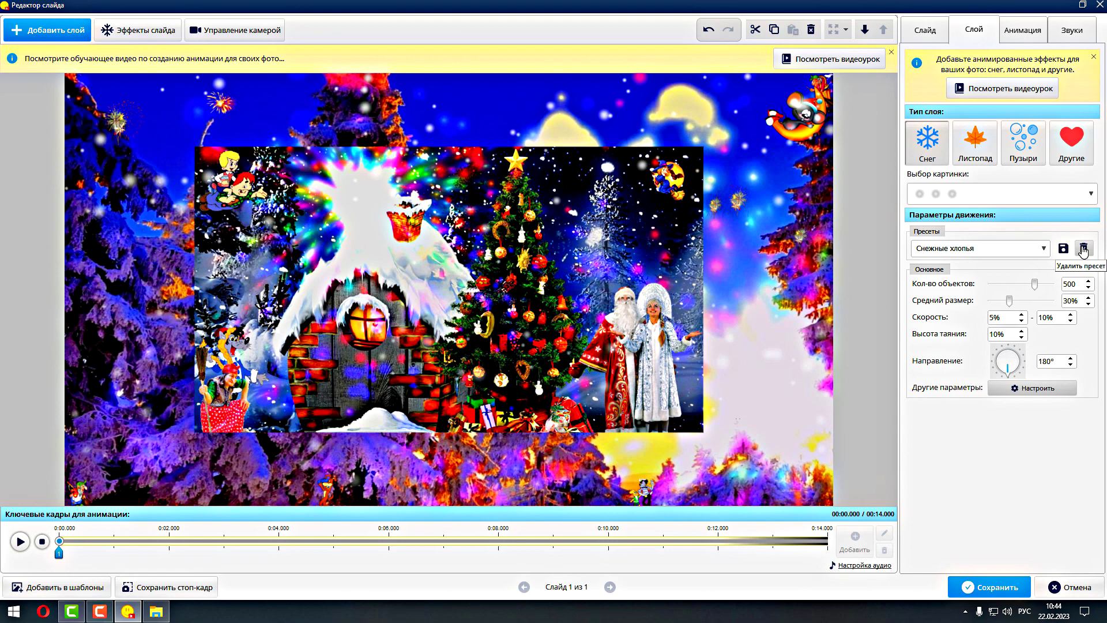
pyautogui.click(1043, 250)
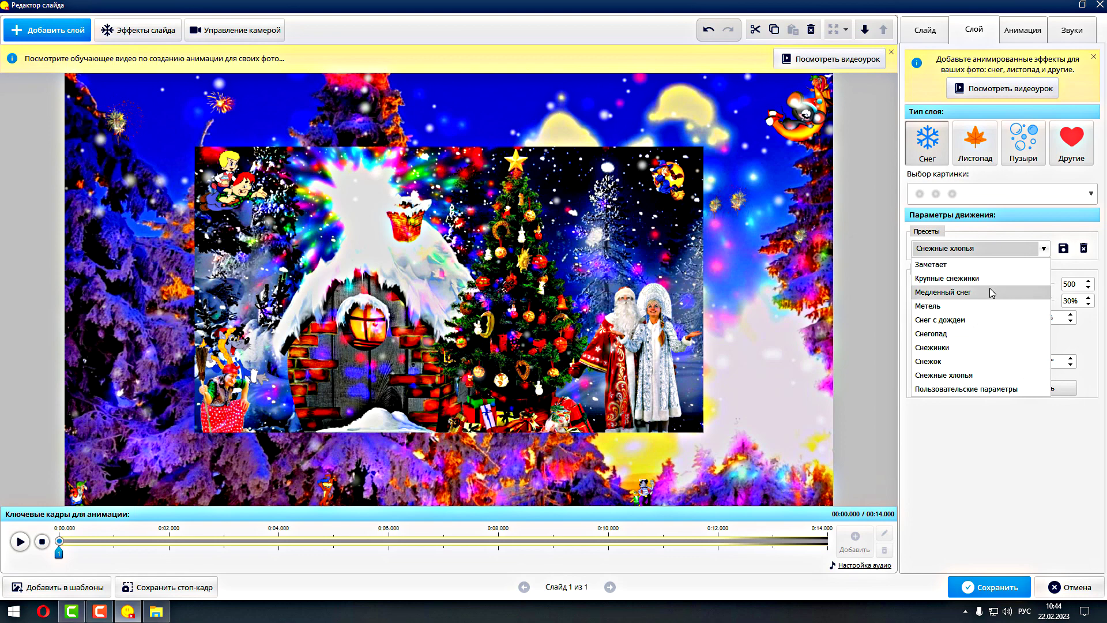
pyautogui.press('Up')
pyautogui.press('Up')
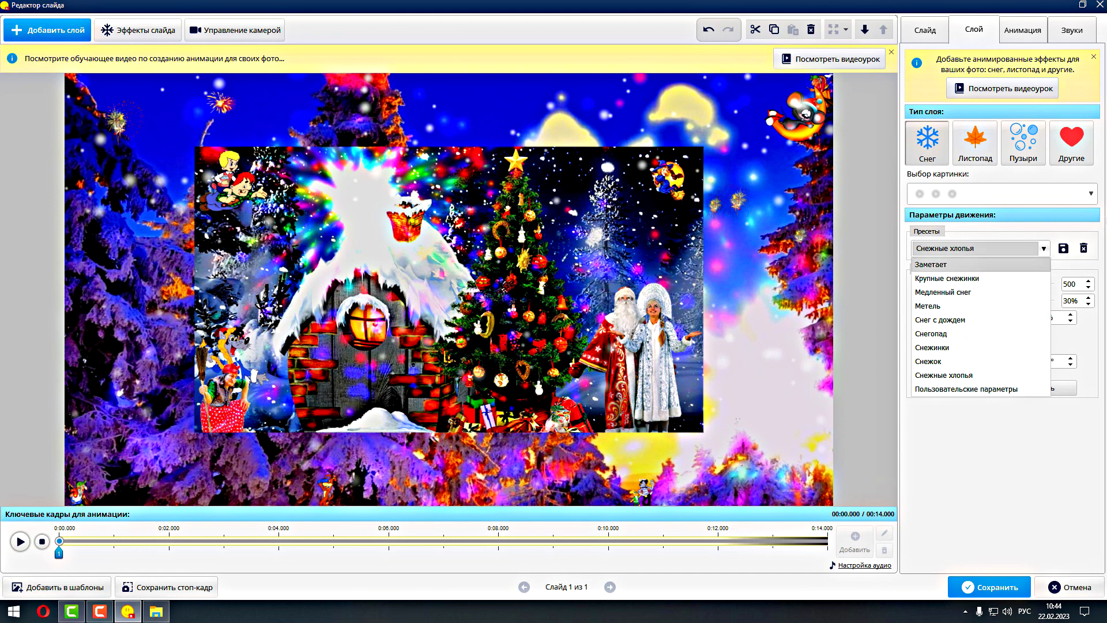
# Change the snow effect's particle picture to the red, striped and green balls and play the slide to its end
pyautogui.click(1091, 196)
pyautogui.click(1092, 196)
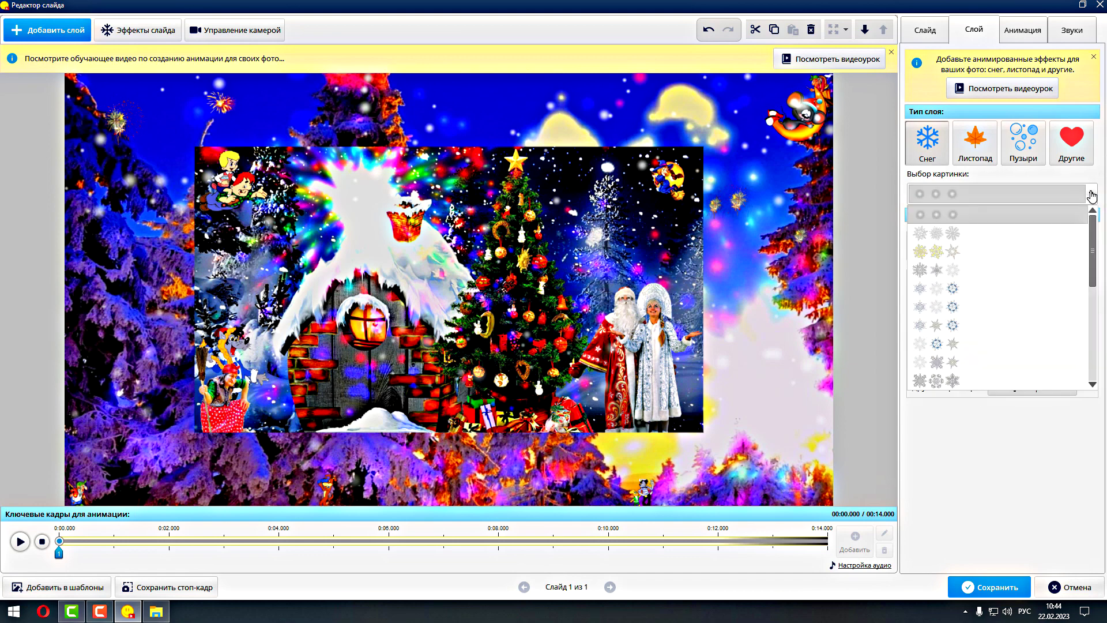
pyautogui.scroll(-5, 1013, 289)
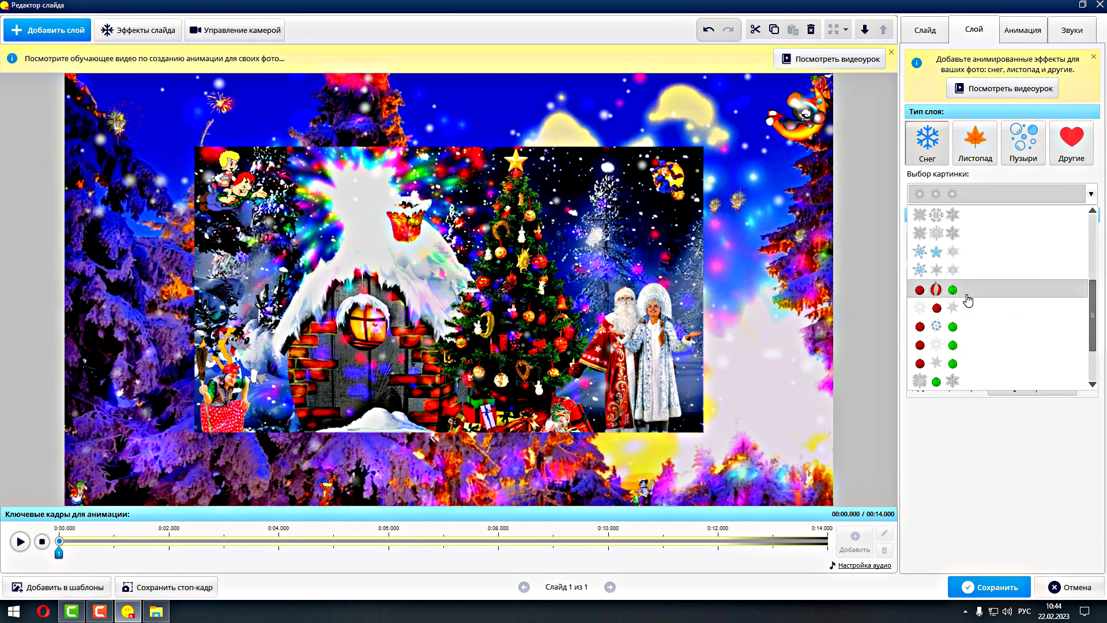
pyautogui.click(951, 289)
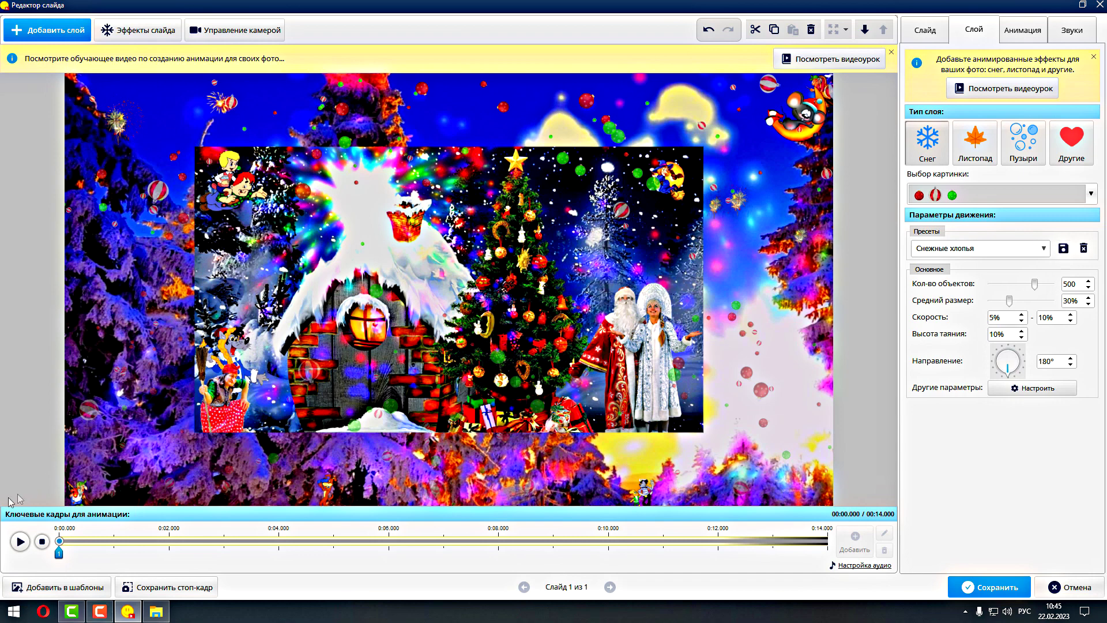
pyautogui.click(19, 549)
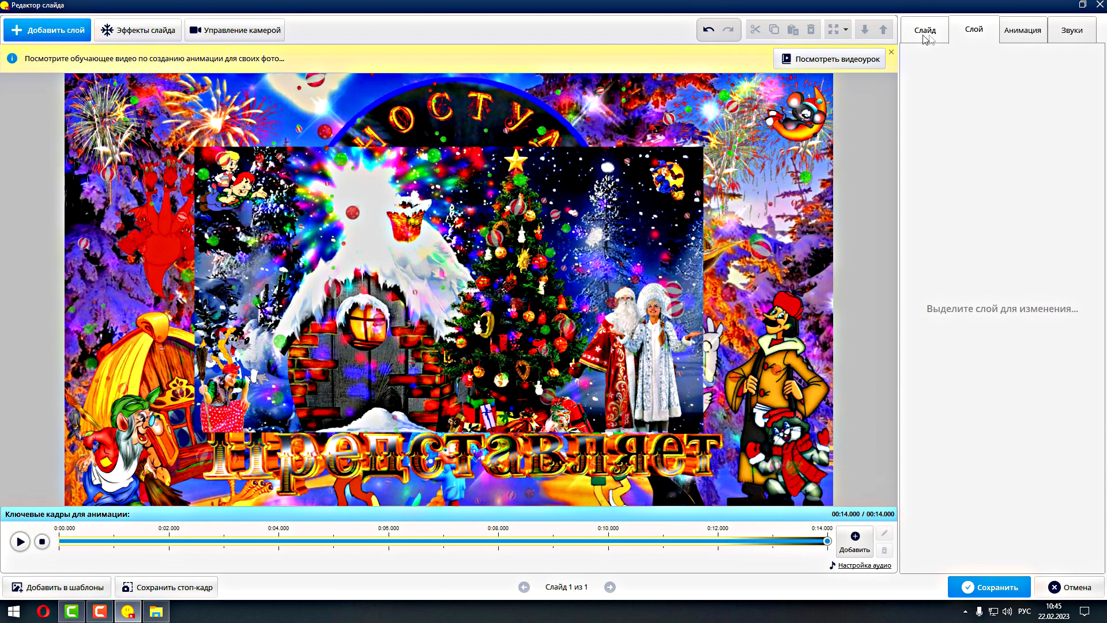
# Look at the slide's animation and sound settings, and leave the slide editor without saving the changes
pyautogui.click(1030, 37)
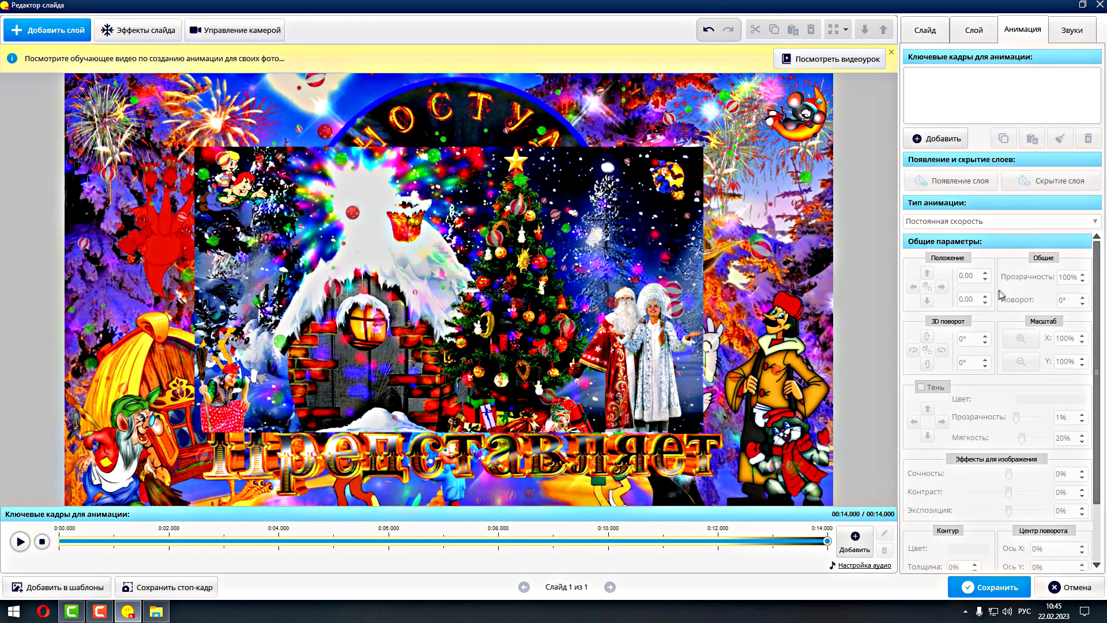
pyautogui.click(1065, 38)
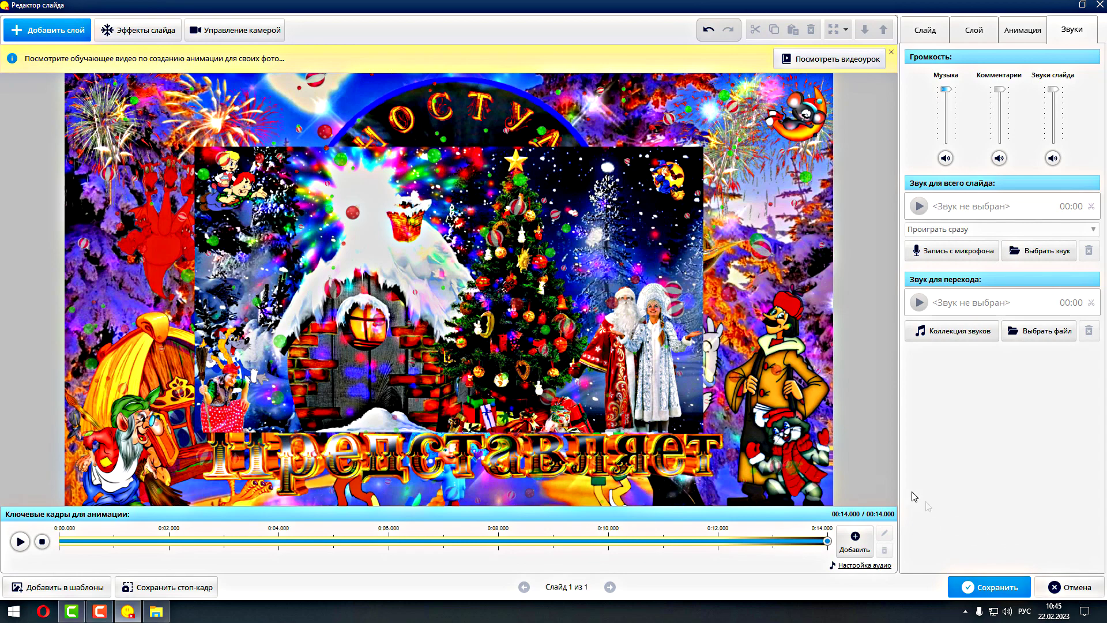
pyautogui.click(1075, 592)
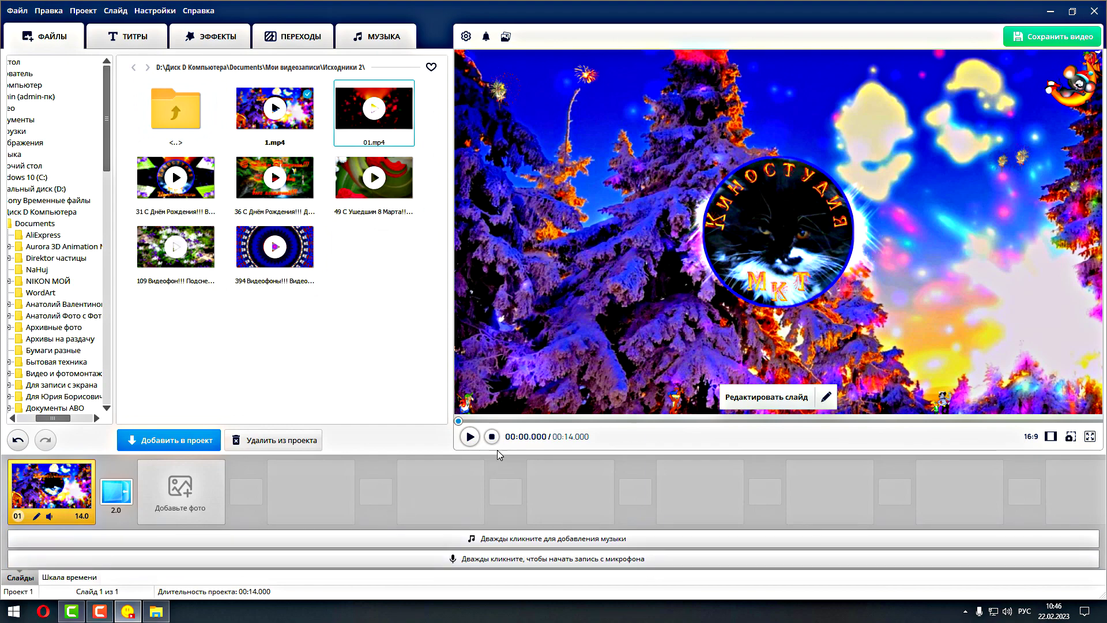
# Play the start of the 1.mp4 slide in the project preview, return to its beginning, and reopen the slide for editing
pyautogui.click(469, 437)
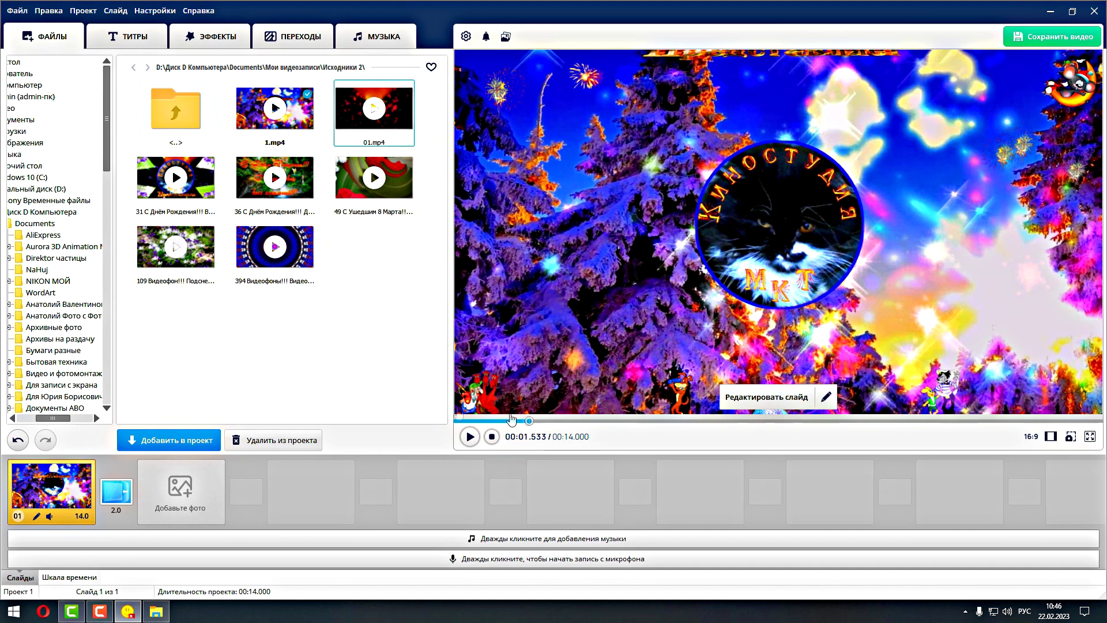
pyautogui.moveTo(527, 421); pyautogui.dragTo(407, 411)
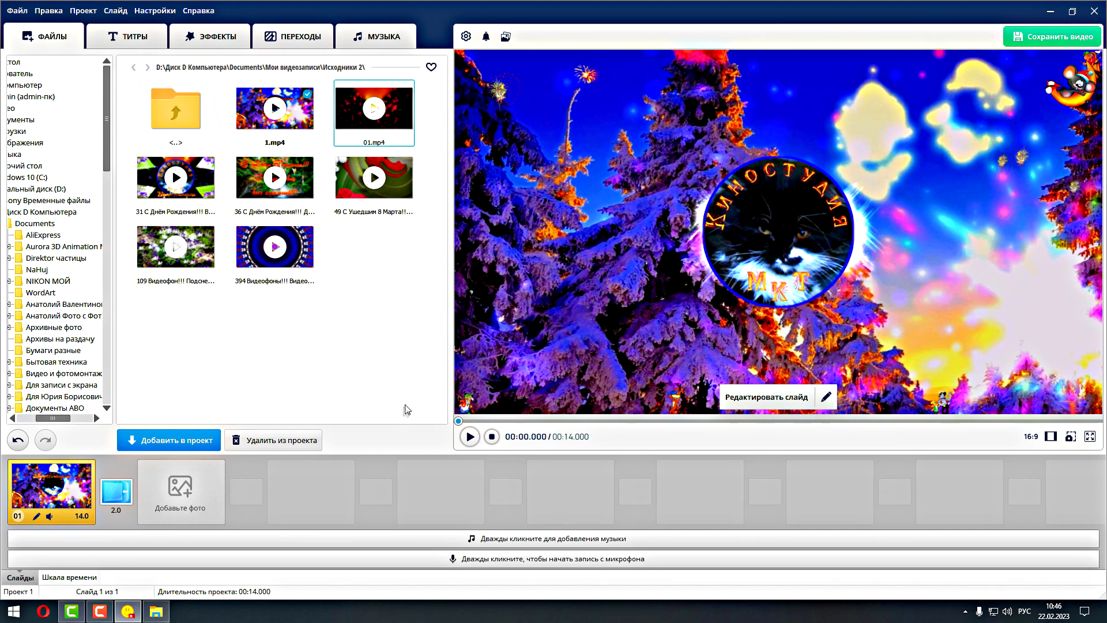
pyautogui.click(771, 396)
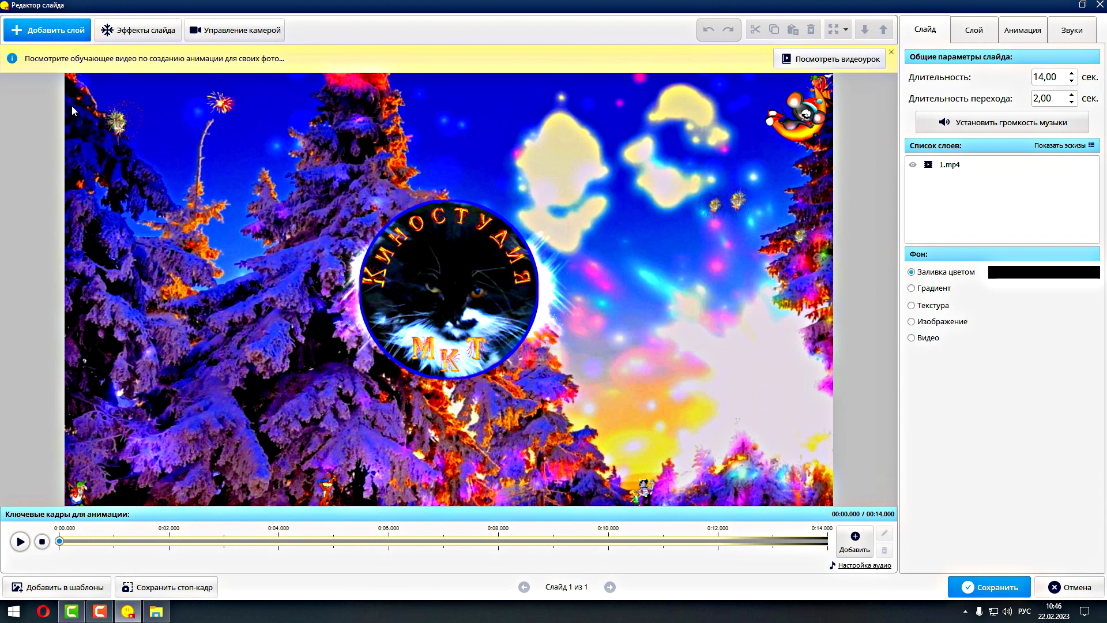
# Start adding a transparent video layer to the slide, and browse Documents, Мои видеозаписи to the Футажи персонажи folder
pyautogui.click(72, 31)
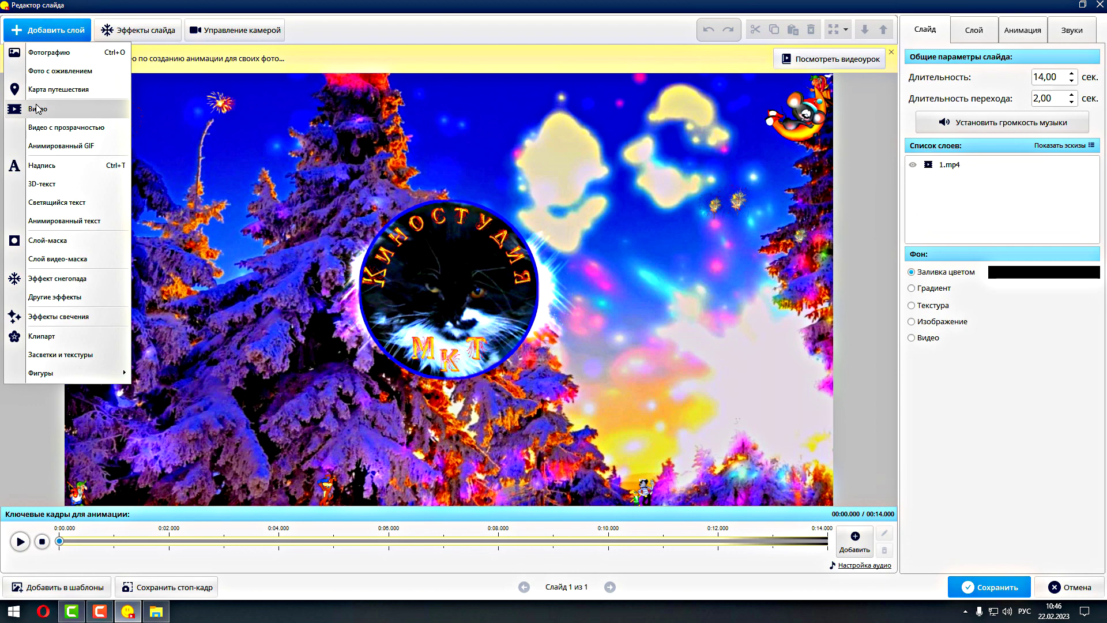
pyautogui.click(62, 127)
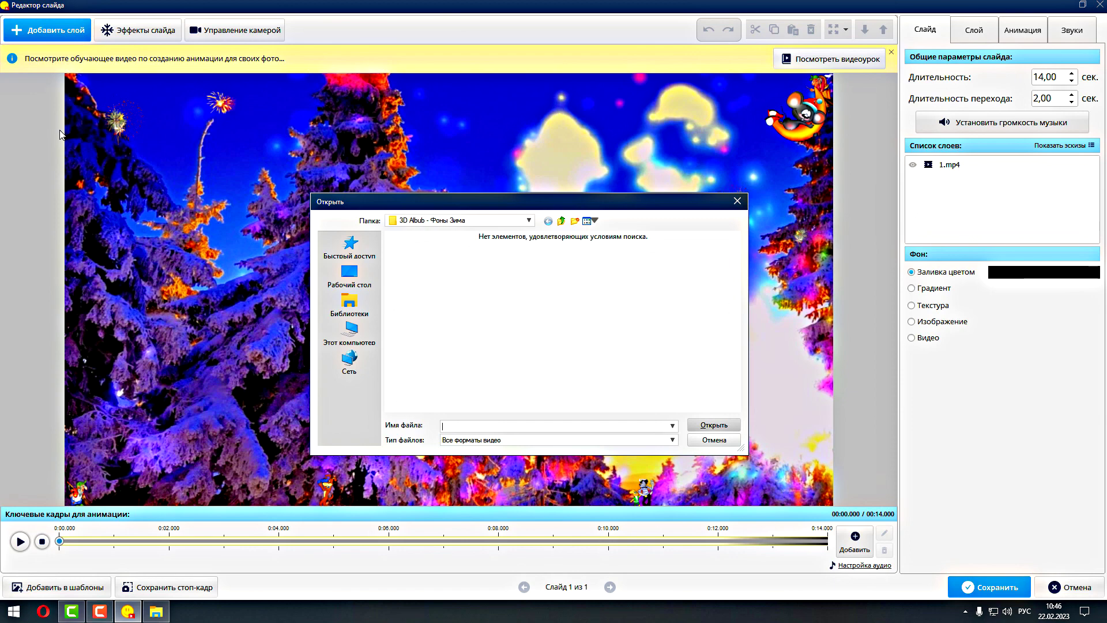
pyautogui.click(528, 220)
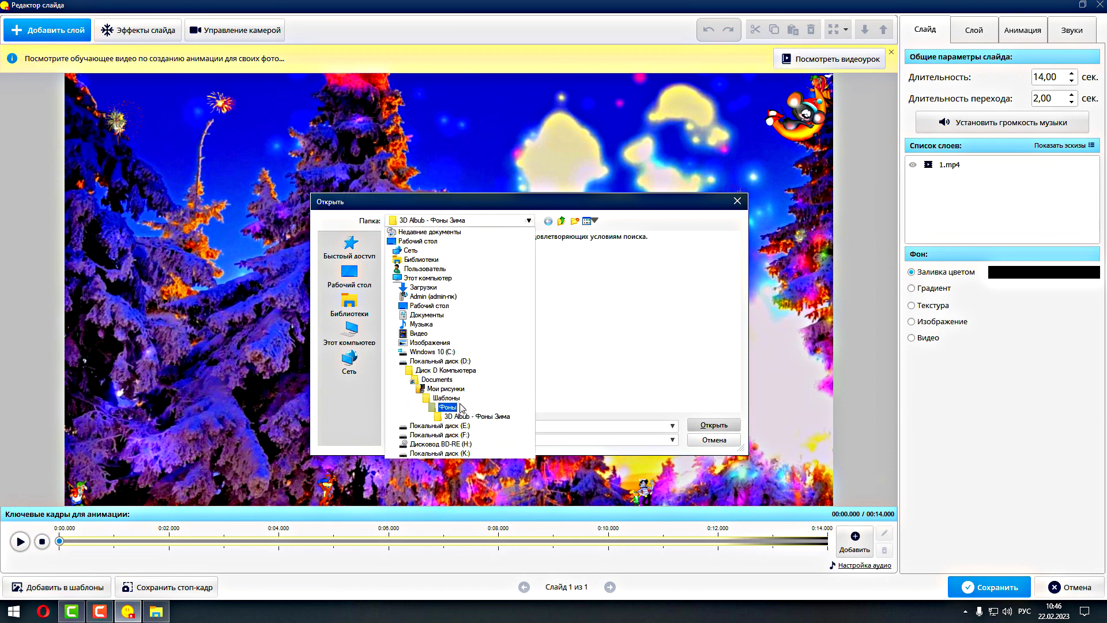
pyautogui.click(440, 381)
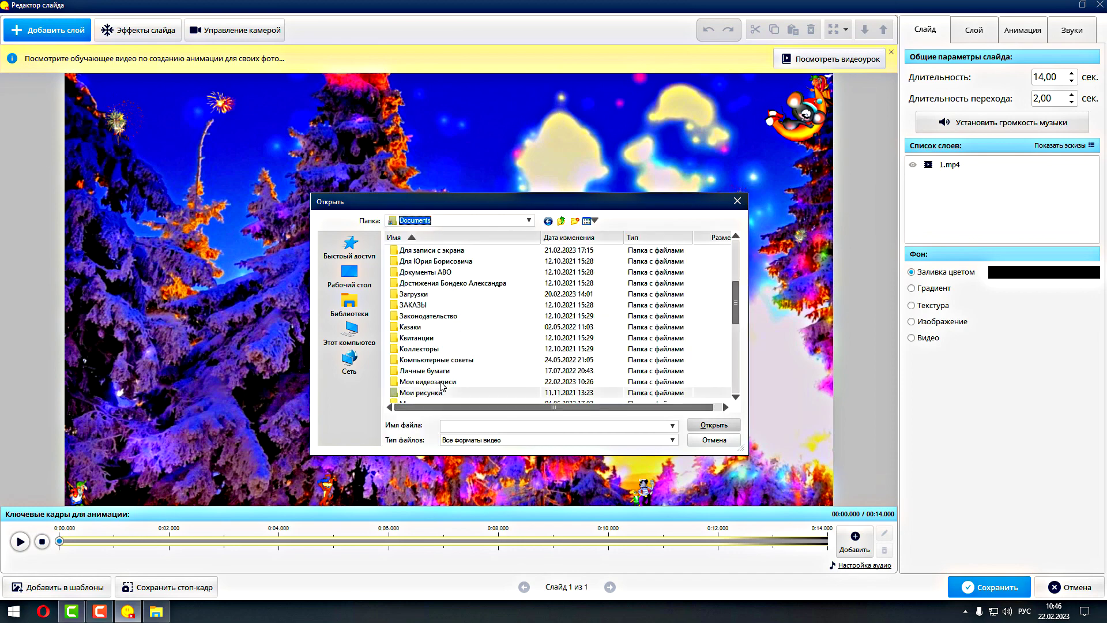
pyautogui.doubleClick(441, 382)
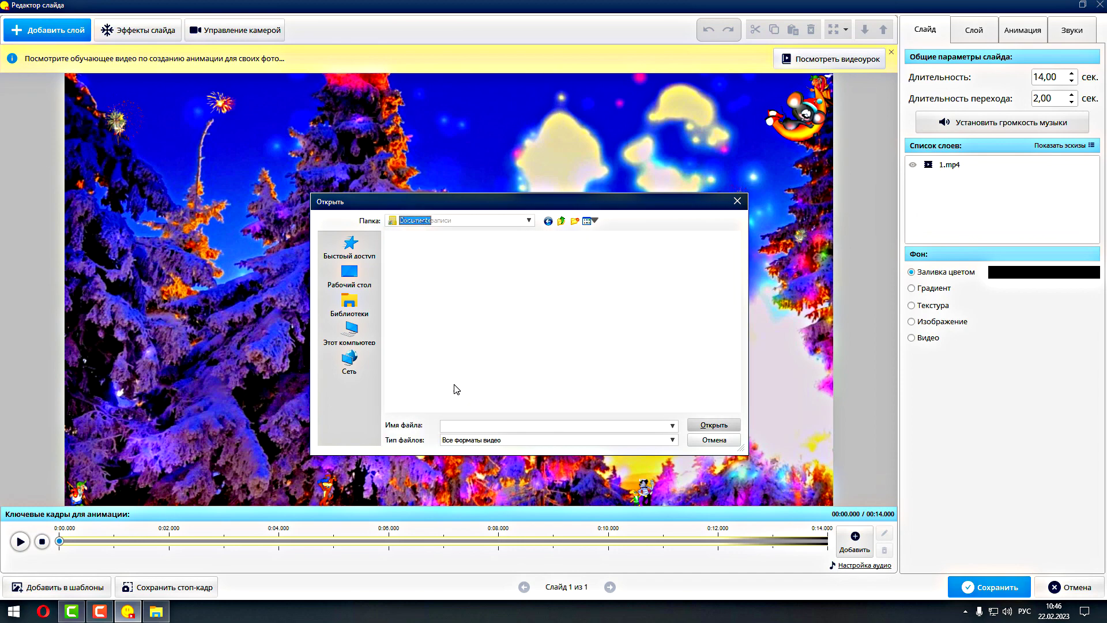
pyautogui.moveTo(737, 265); pyautogui.dragTo(735, 321)
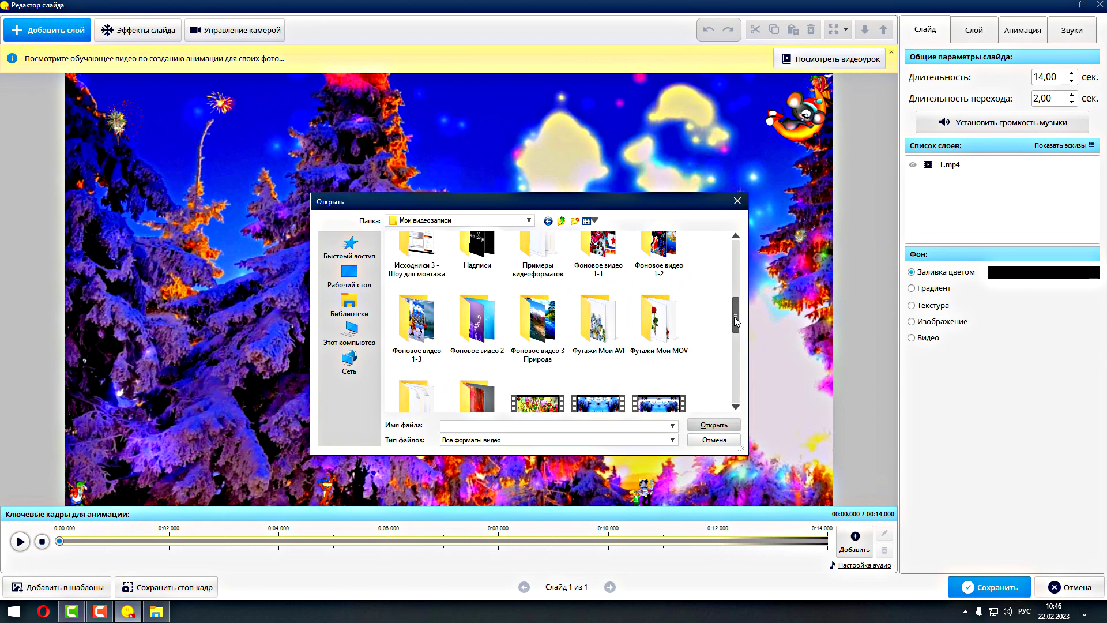
pyautogui.moveTo(736, 321); pyautogui.dragTo(736, 323)
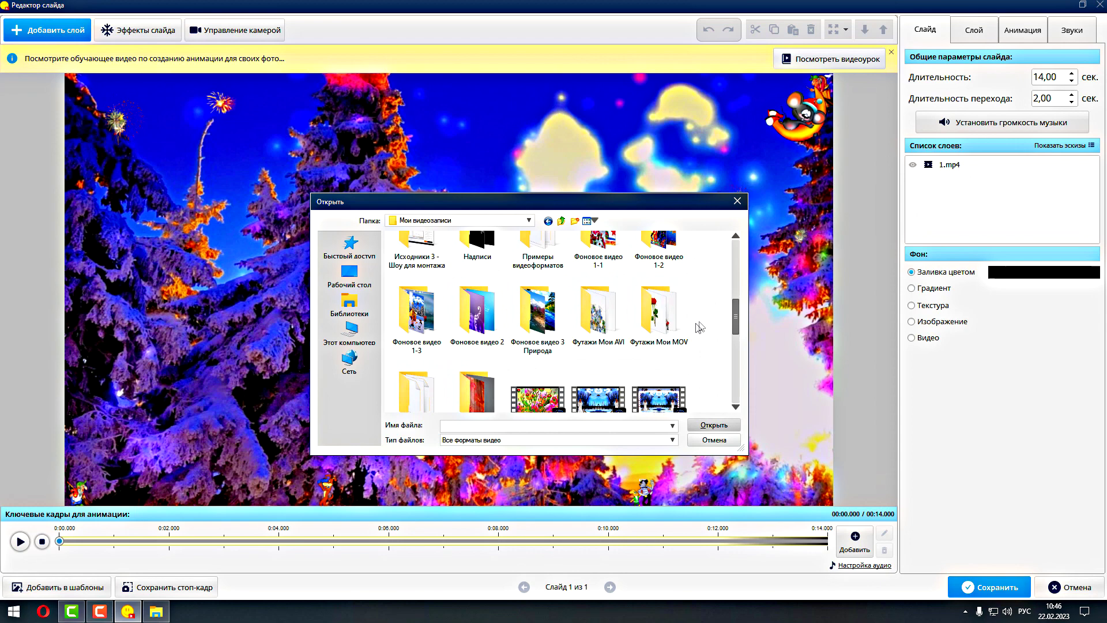
pyautogui.scroll(-2, 660, 339)
pyautogui.doubleClick(422, 283)
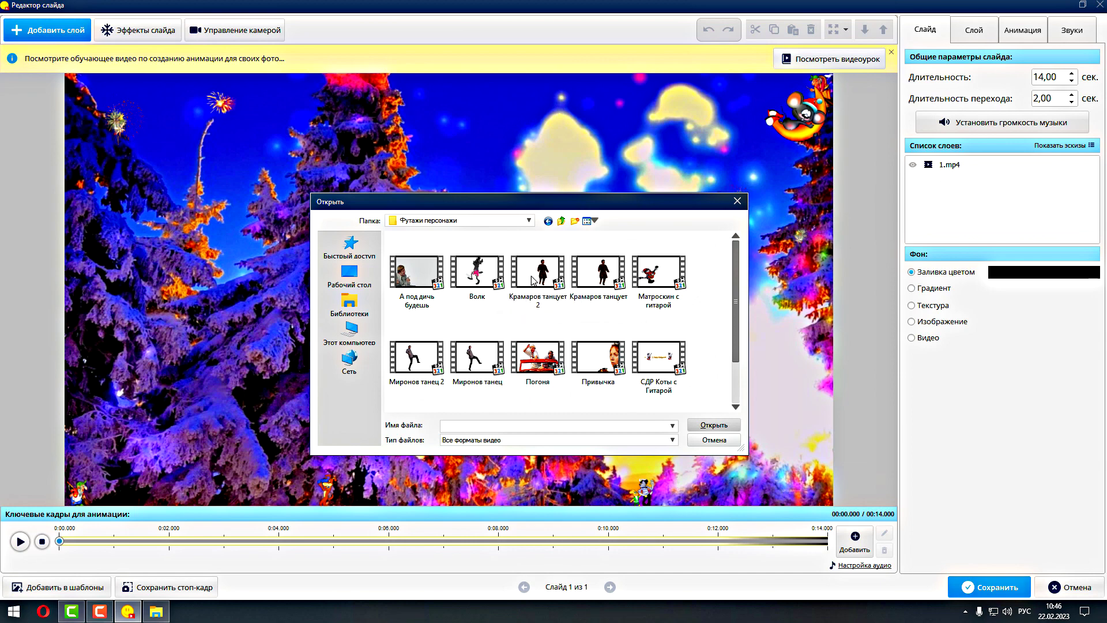
# Insert the Крамаров танцует 2 video, enlarge it and place it in the lower-left corner of the slide
pyautogui.click(535, 277)
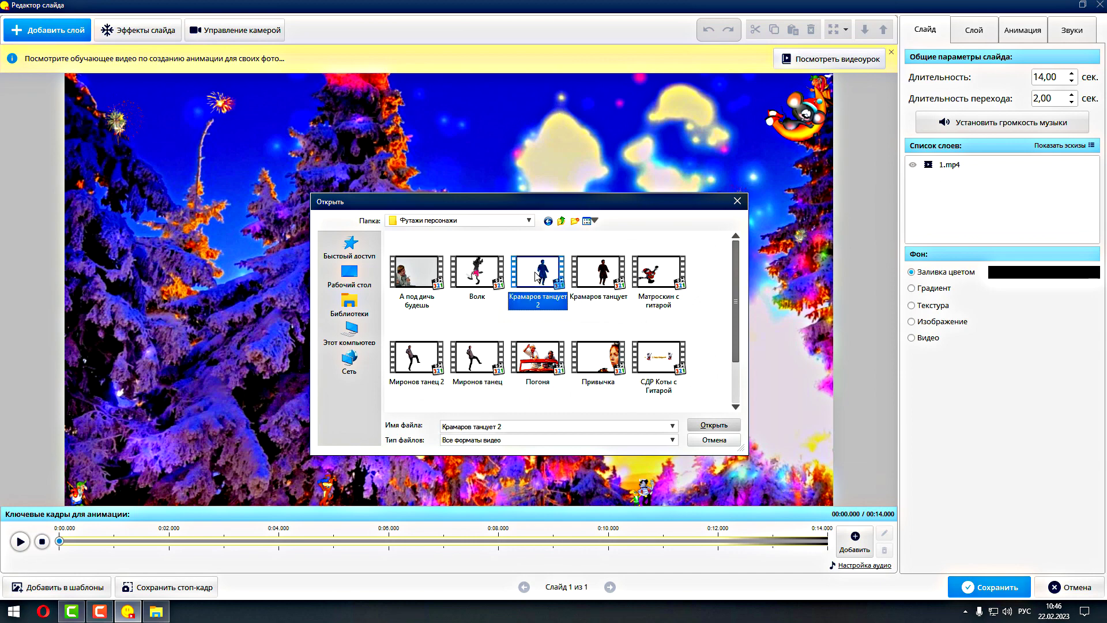
pyautogui.click(714, 426)
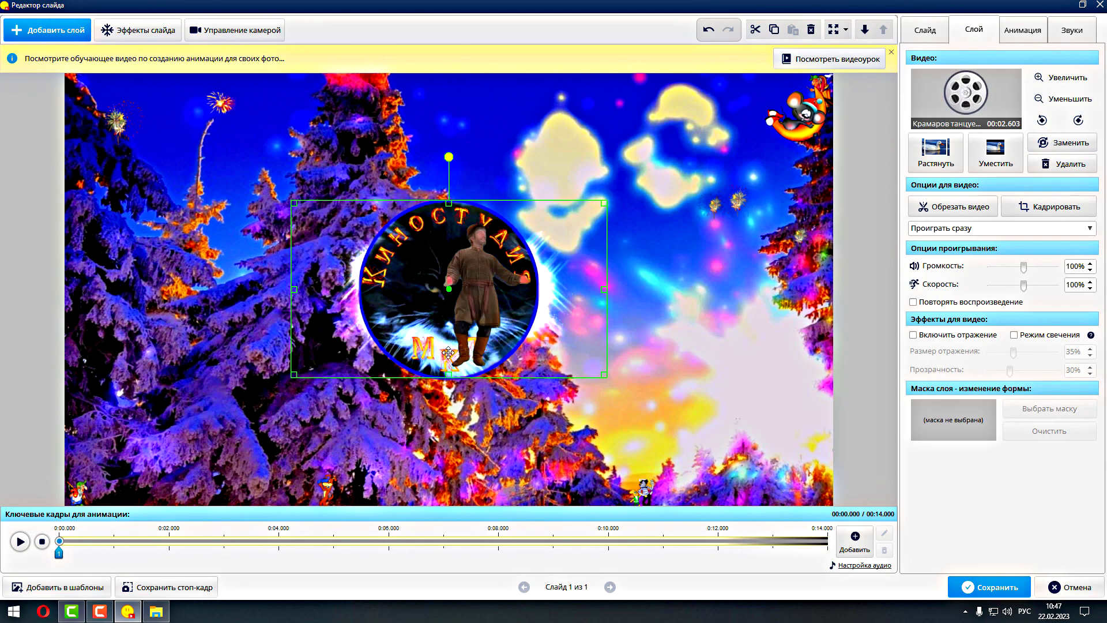
pyautogui.moveTo(606, 377); pyautogui.dragTo(654, 408)
pyautogui.moveTo(539, 352); pyautogui.dragTo(197, 467)
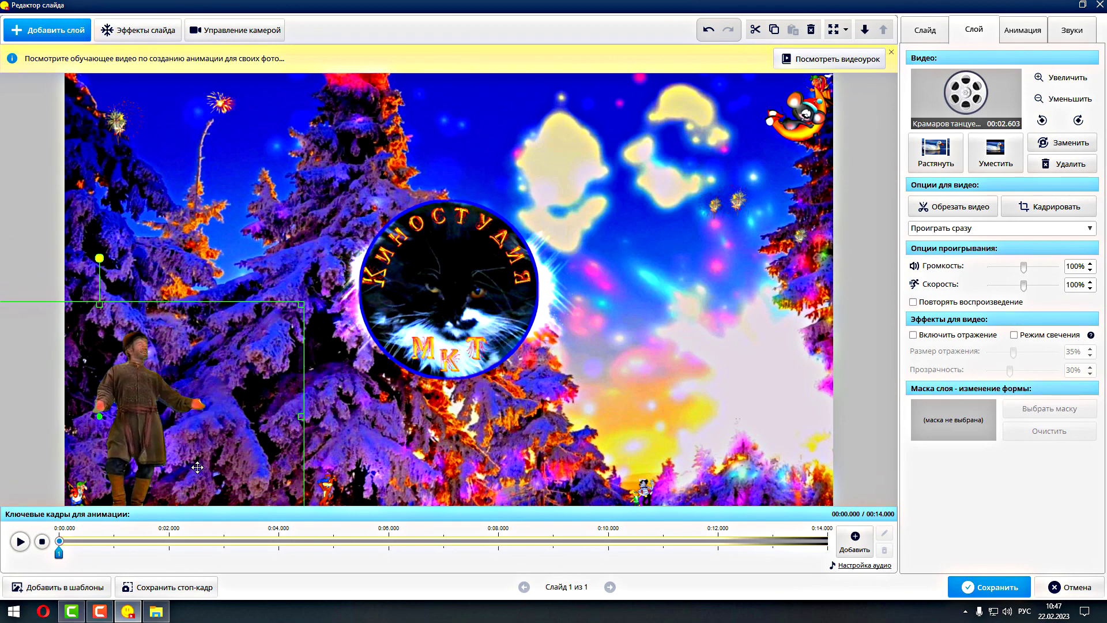
# Duplicate the dancer layer, moving the copy to the slide's lower-right area and mirroring it with a 180° 3D rotation
pyautogui.rightClick(243, 408)
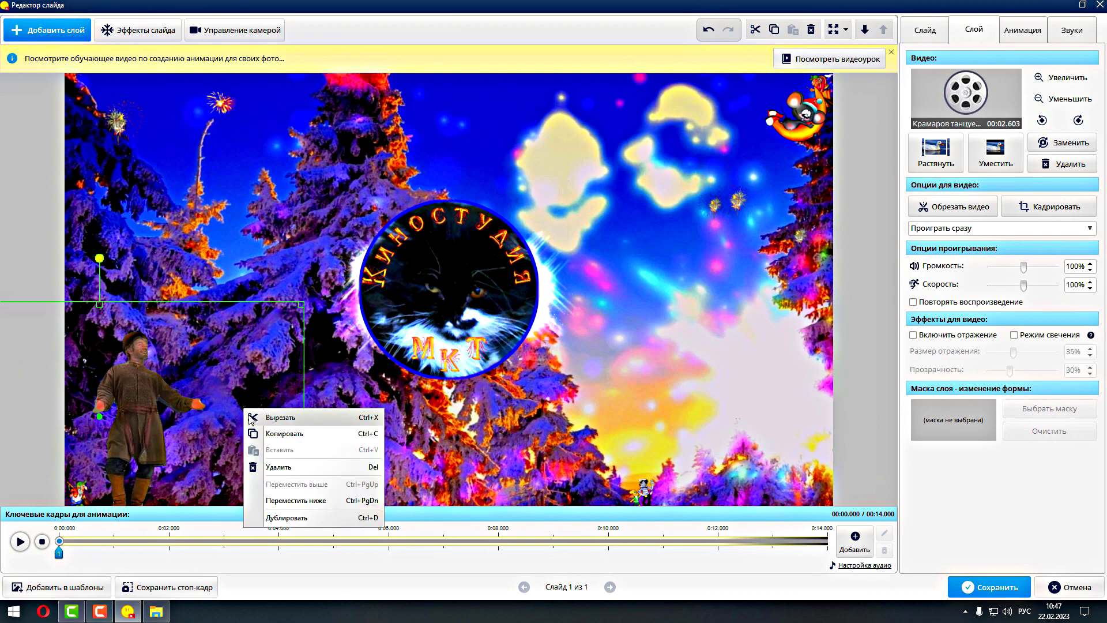
pyautogui.click(287, 517)
pyautogui.moveTo(225, 463); pyautogui.dragTo(813, 444)
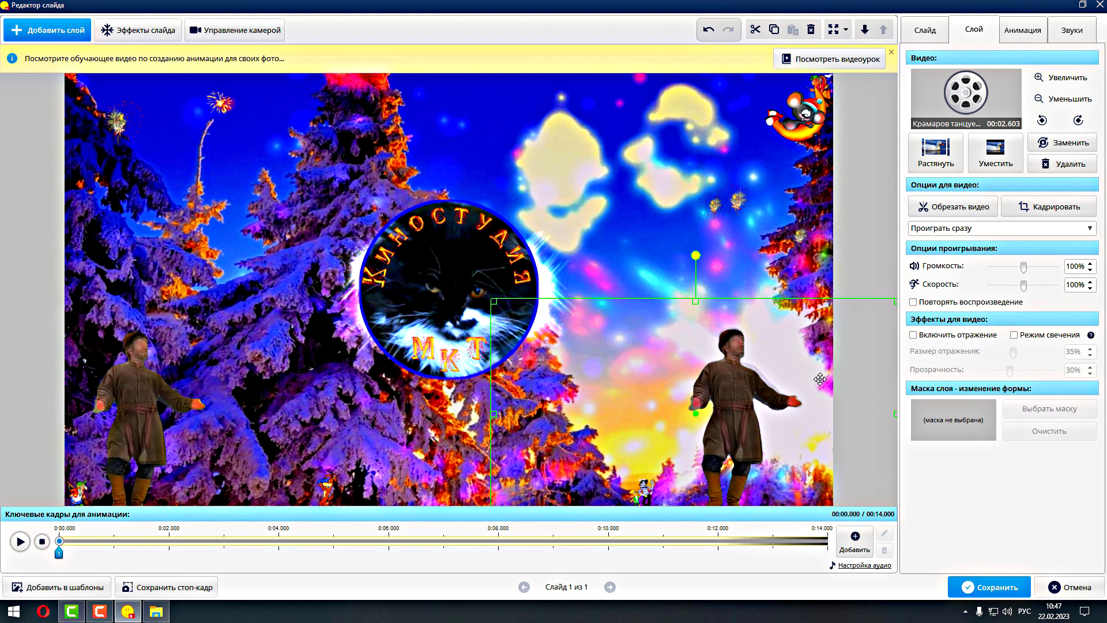
pyautogui.click(1035, 26)
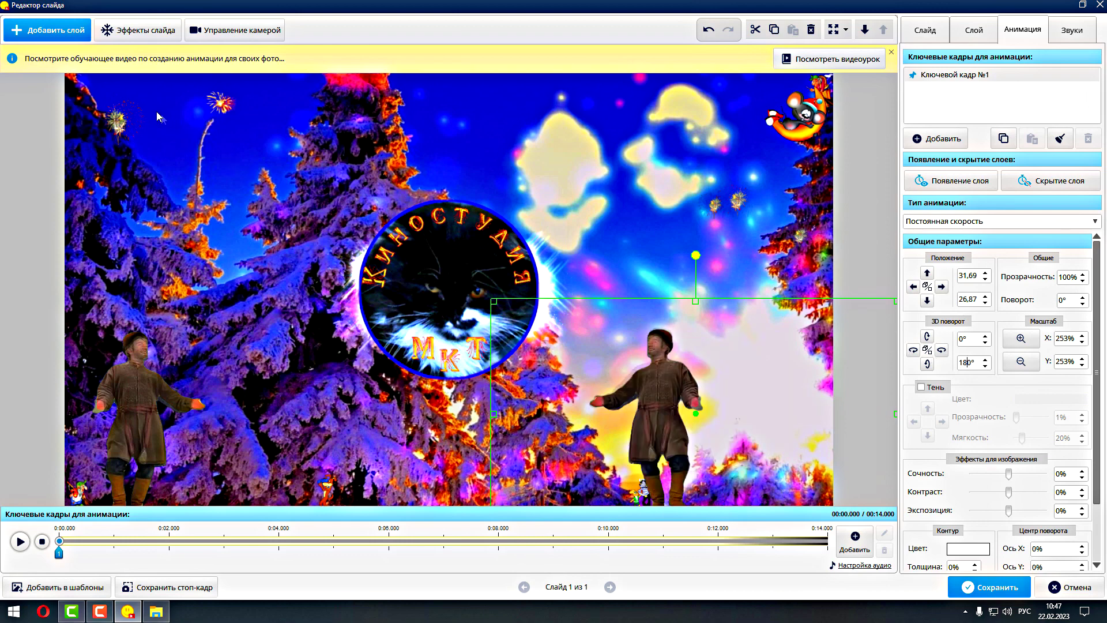
# Add the Волк video as a transparent layer, enlarge it slightly and place it low between the two dancers, below the logo
pyautogui.click(79, 32)
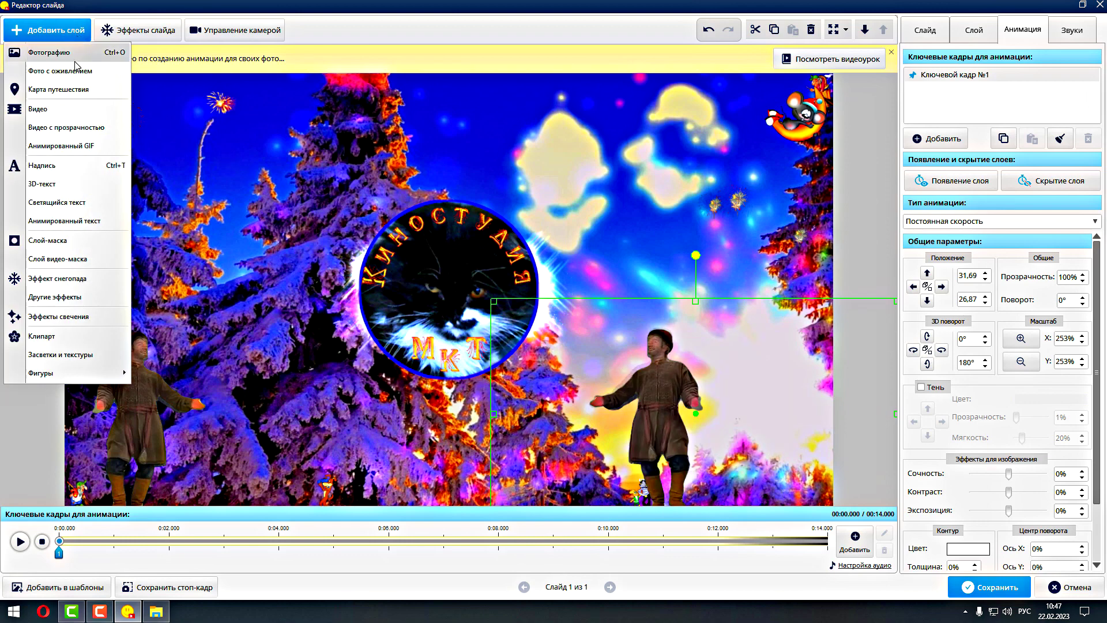
pyautogui.click(78, 127)
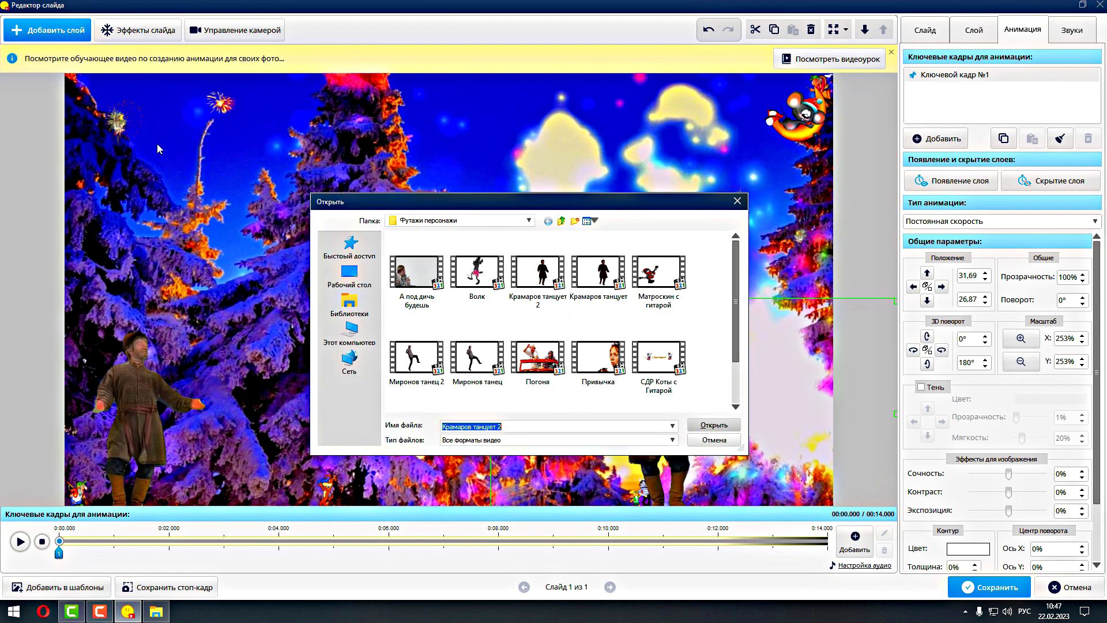
pyautogui.click(483, 287)
pyautogui.click(722, 430)
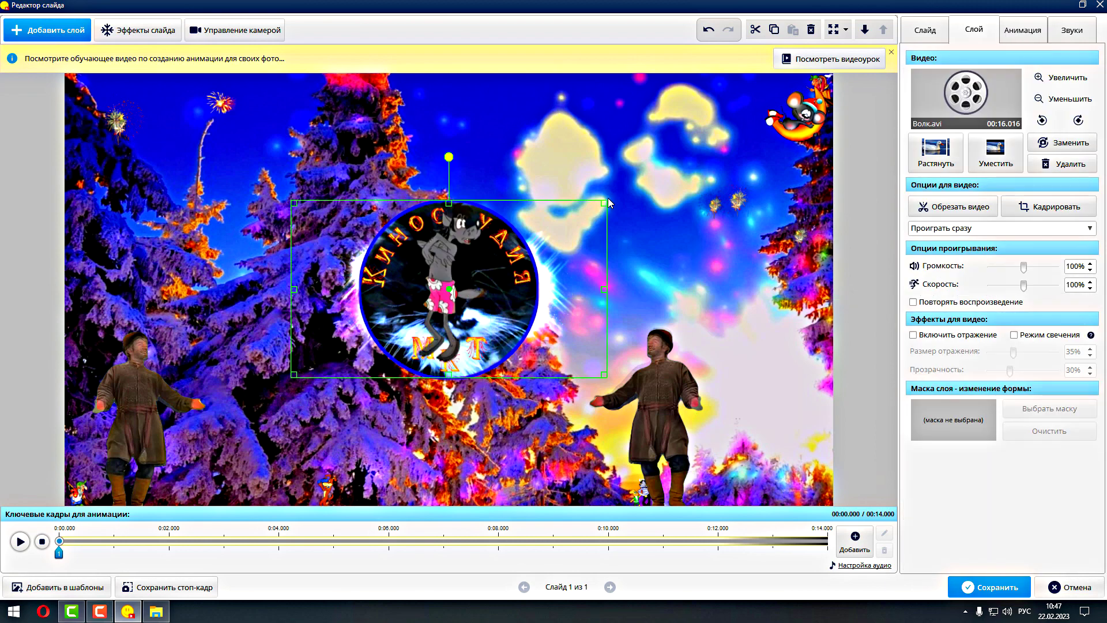
pyautogui.moveTo(605, 202); pyautogui.dragTo(642, 170)
pyautogui.moveTo(565, 228); pyautogui.dragTo(477, 369)
pyautogui.moveTo(559, 324); pyautogui.dragTo(517, 346)
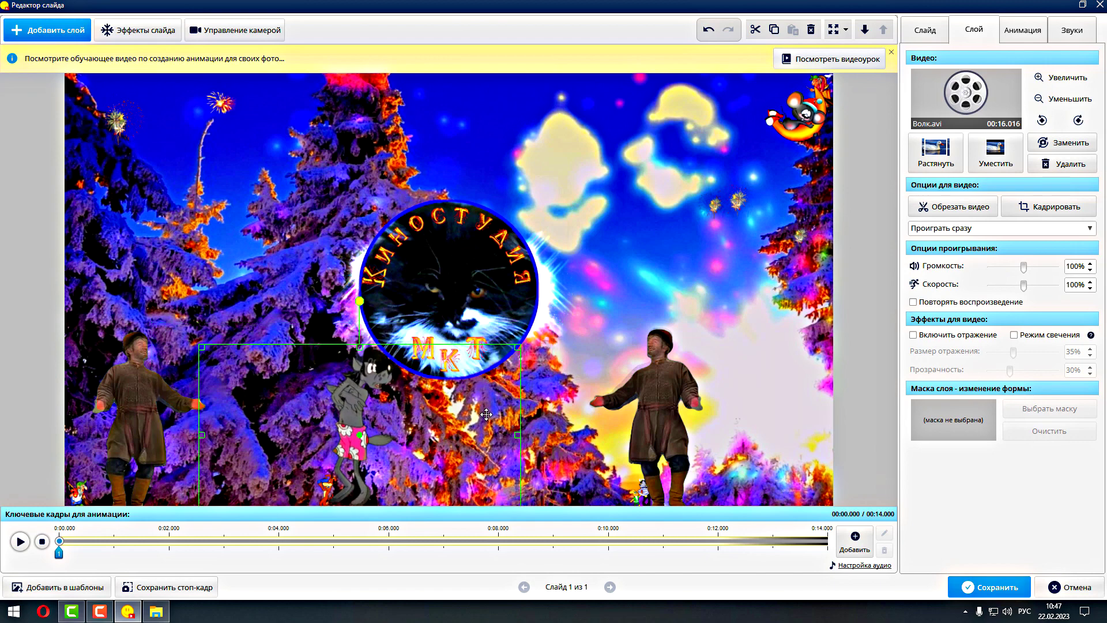
pyautogui.moveTo(486, 414); pyautogui.dragTo(496, 425)
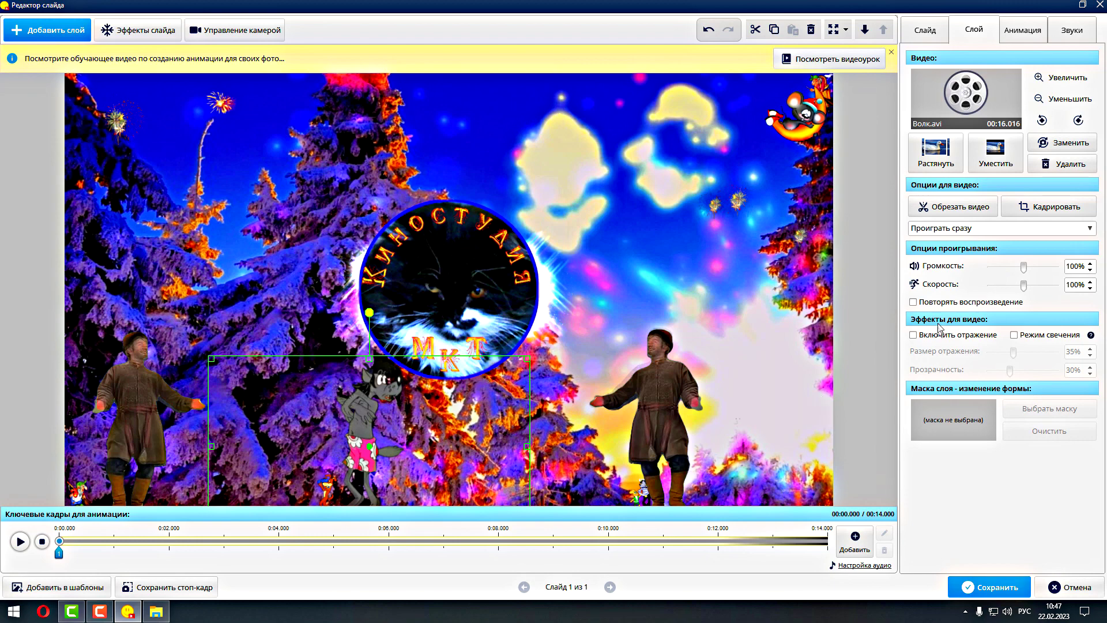
# Save the slide, play its first seconds in the project preview and return to its beginning
pyautogui.click(980, 591)
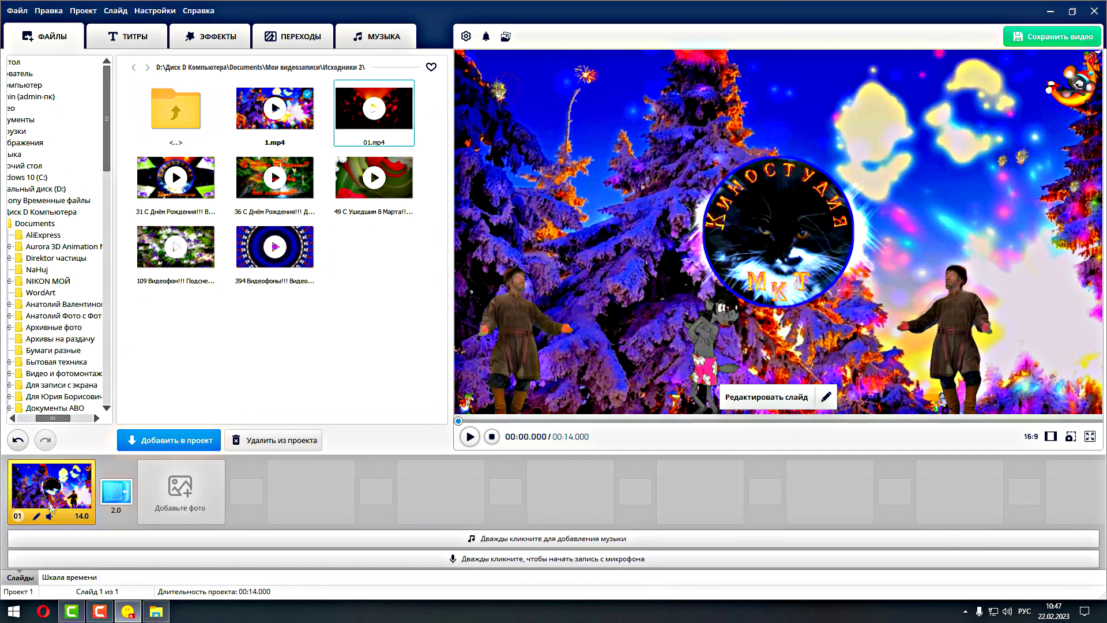
pyautogui.click(470, 437)
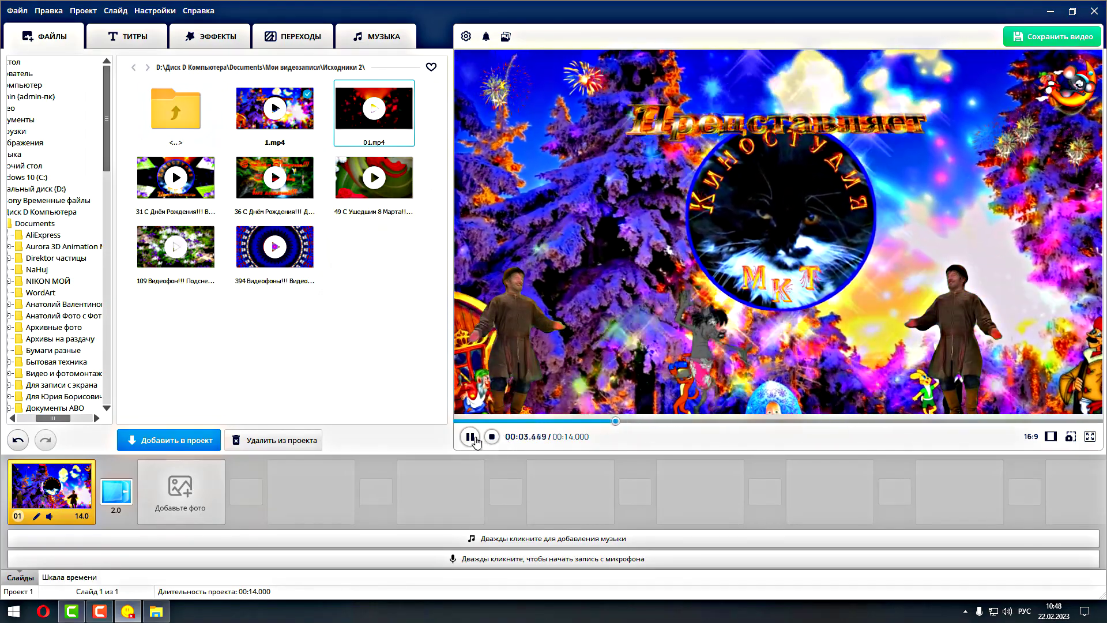
pyautogui.click(490, 437)
# Turn the 1.mp4 layer's volume all the way down in the slide editor, save the slide and play it in the project preview
pyautogui.moveTo(790, 402)
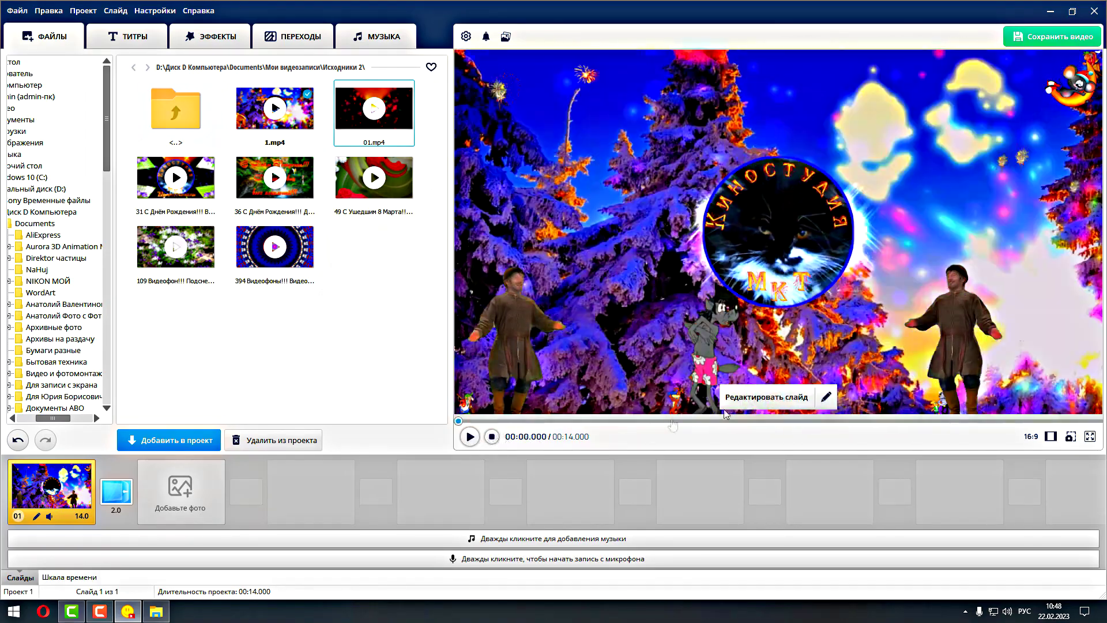
pyautogui.click(790, 401)
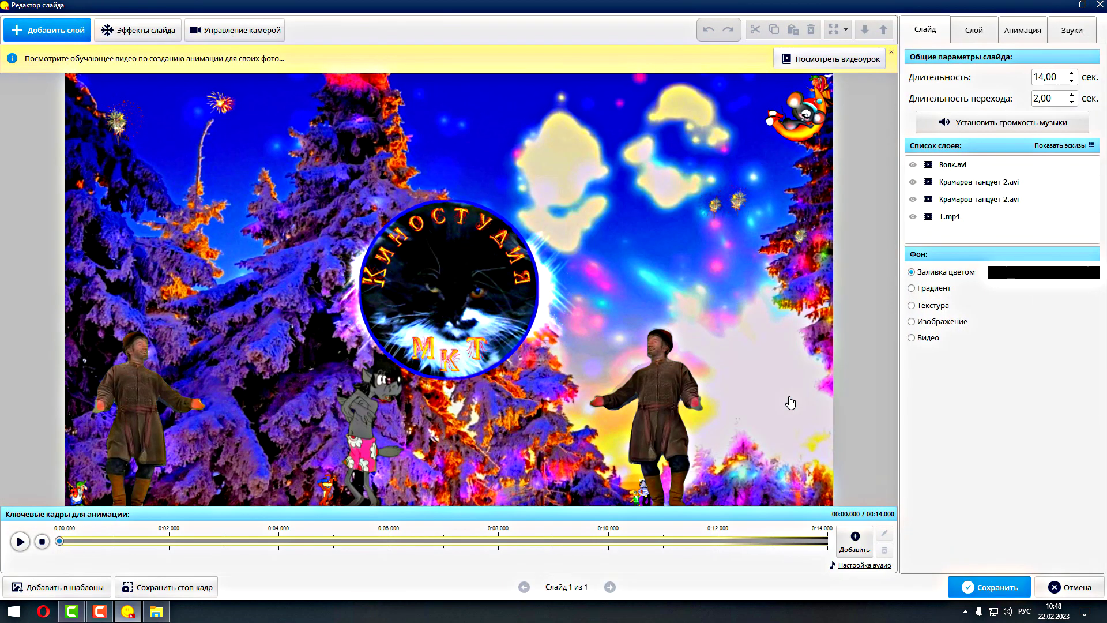
pyautogui.click(955, 220)
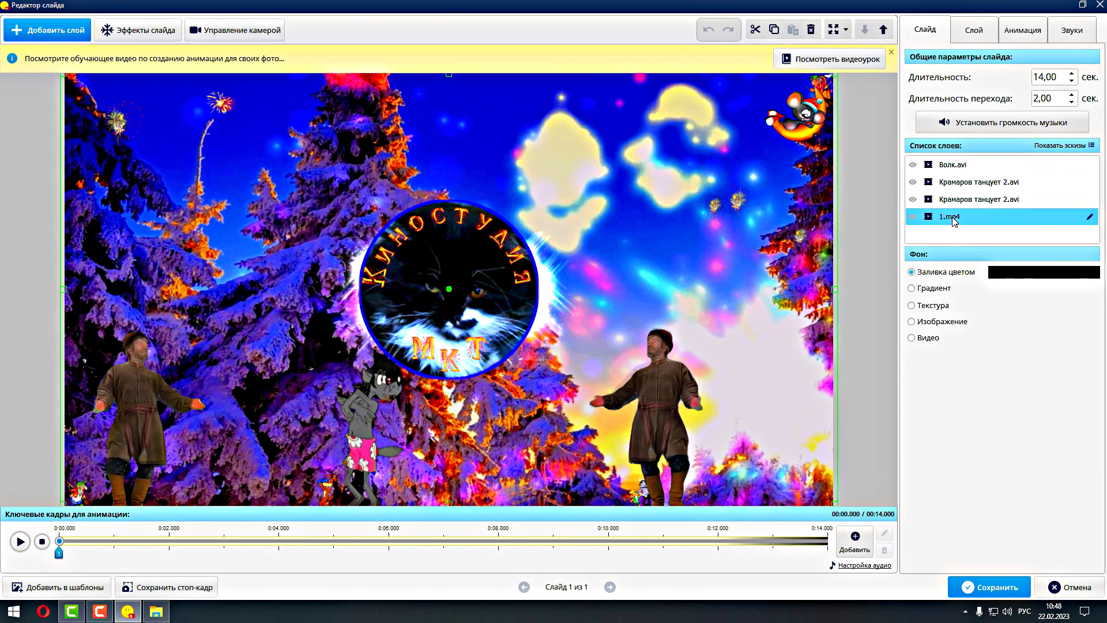
pyautogui.click(964, 30)
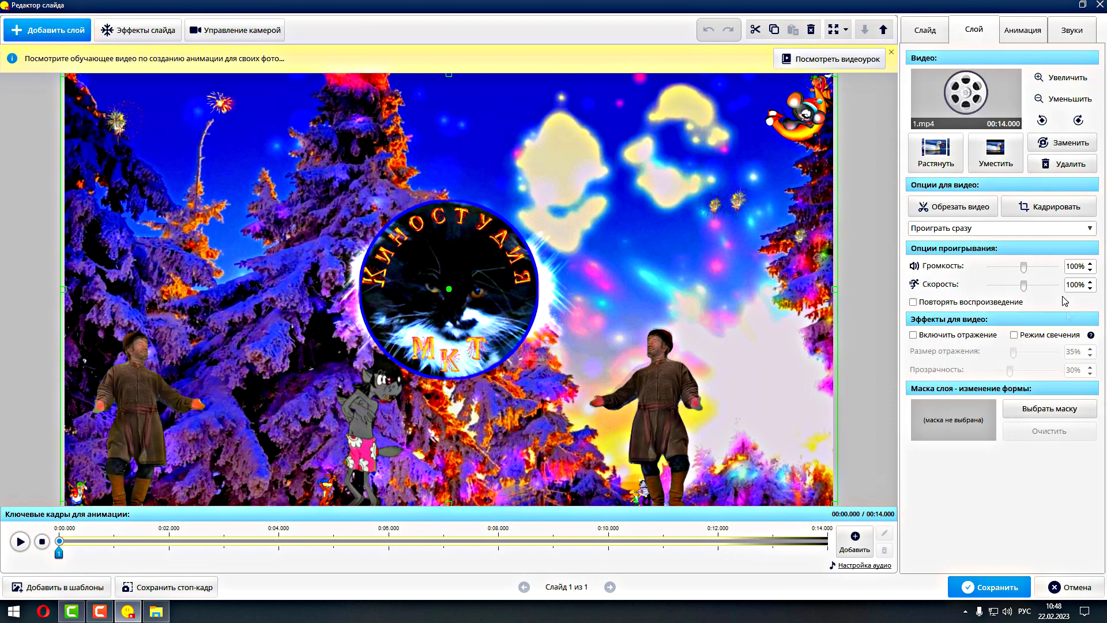
pyautogui.moveTo(1024, 267); pyautogui.dragTo(930, 296)
pyautogui.click(1005, 592)
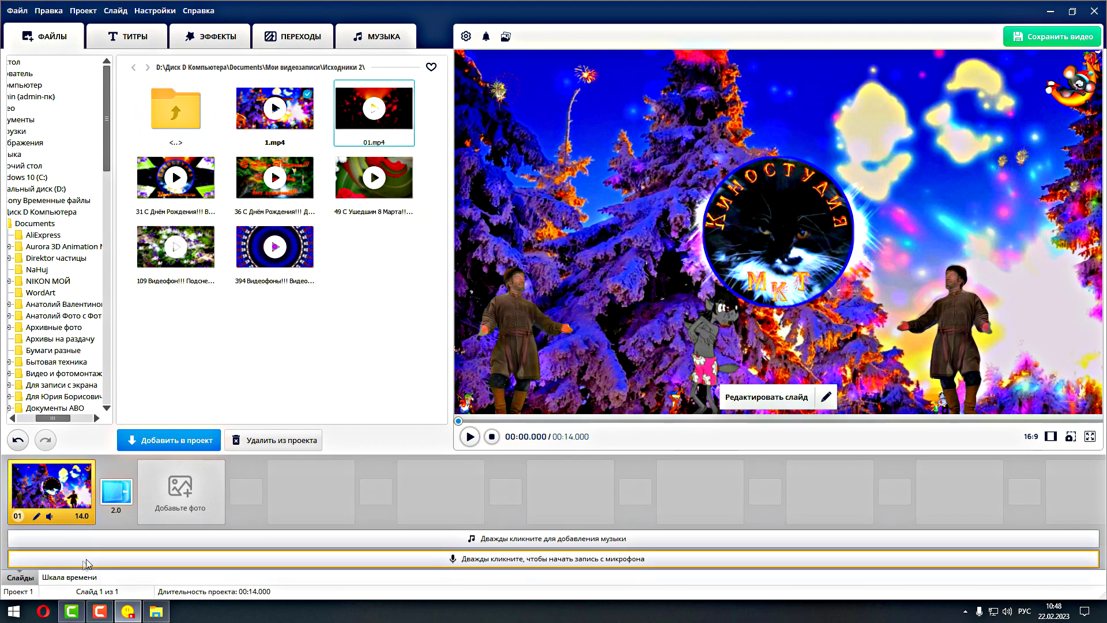
pyautogui.click(469, 436)
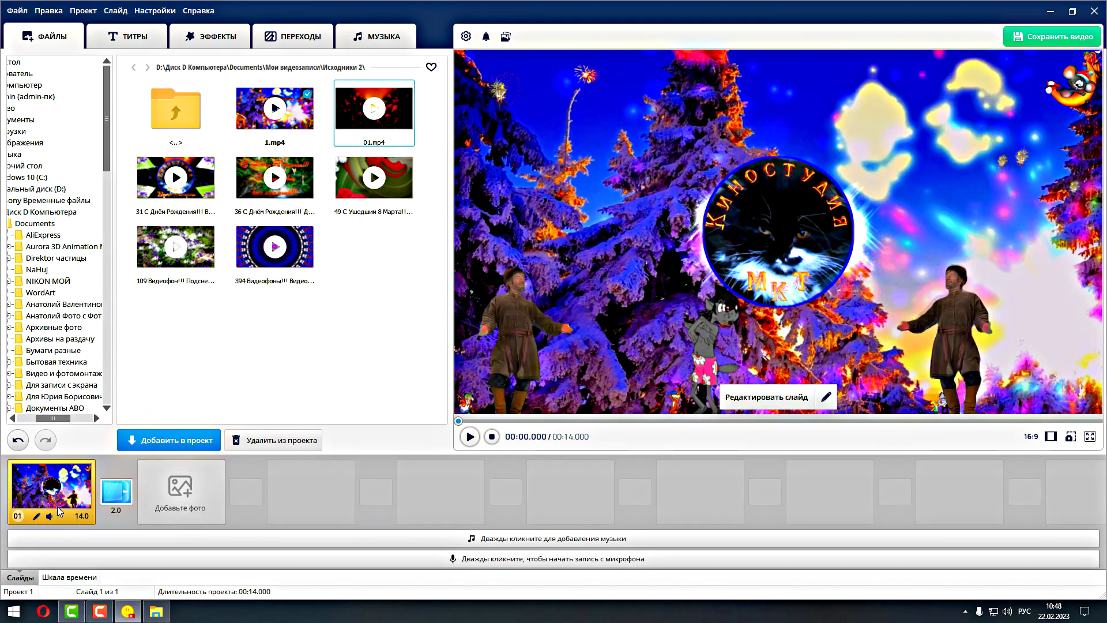
# Reopen the slide for editing and turn on repeated playback (Повторять воспроизведение) for the Волк.avi layer
pyautogui.click(766, 398)
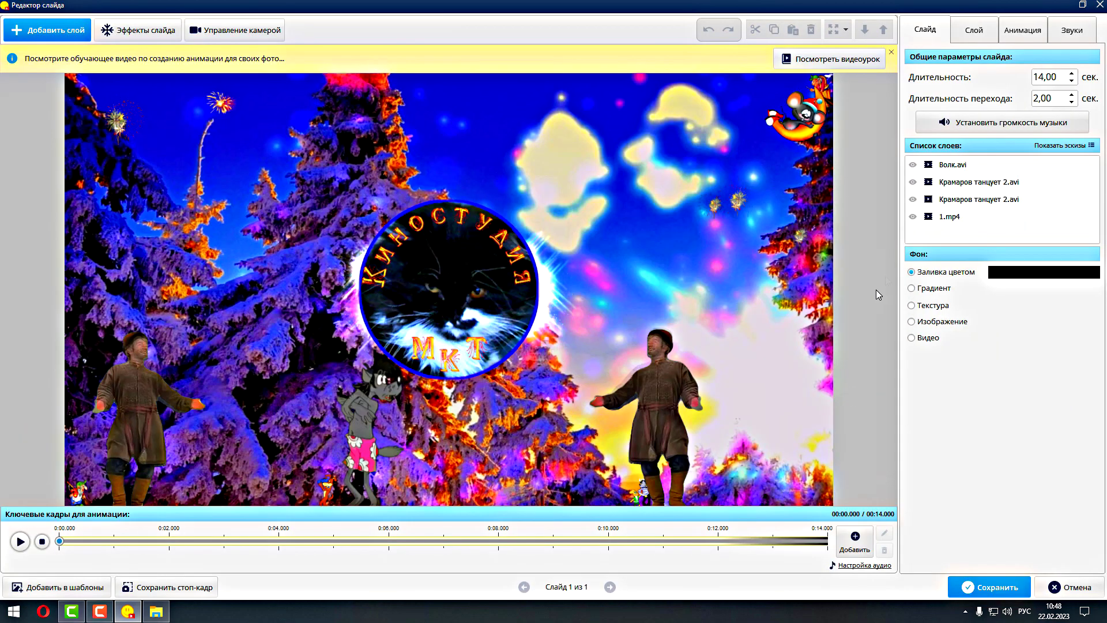
pyautogui.click(967, 165)
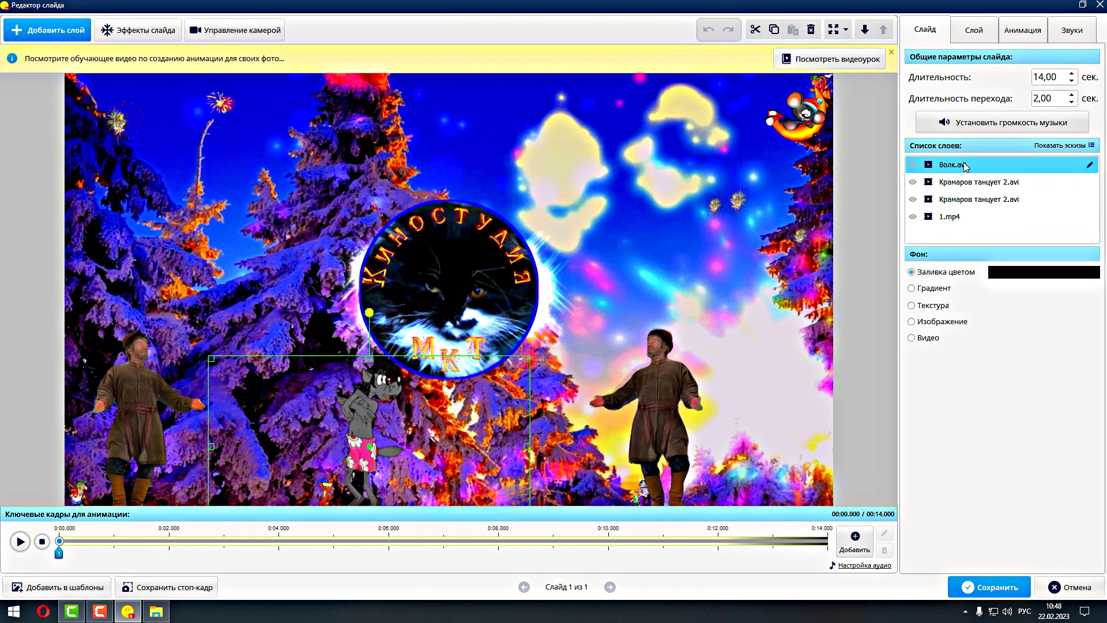
pyautogui.doubleClick(965, 165)
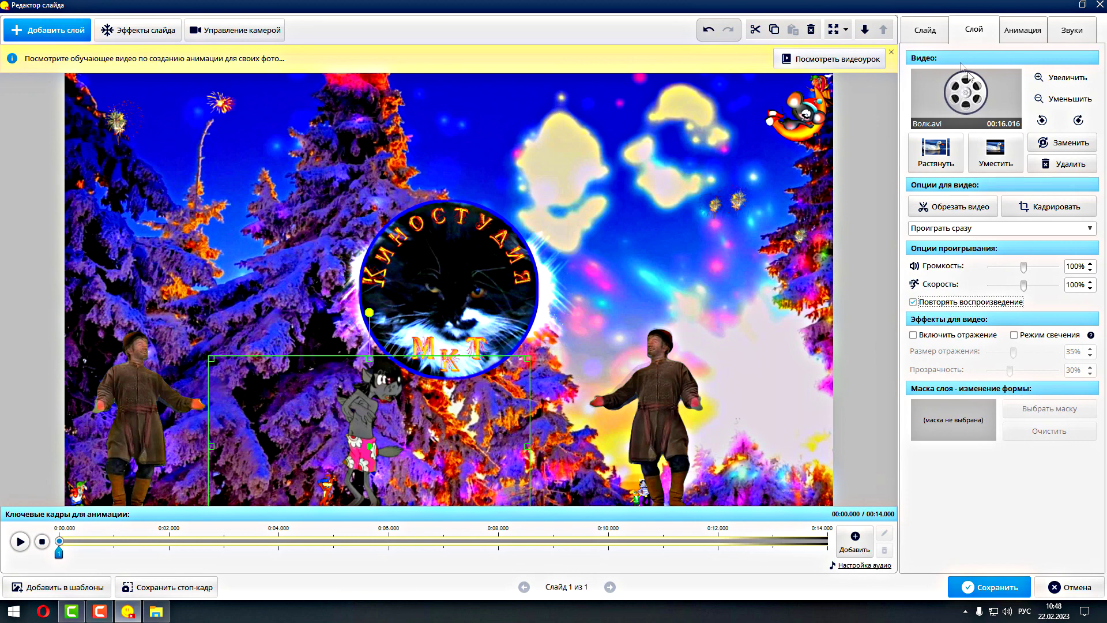
# Turn on repeated playback for both Крамаров танцует 2.avi layers and save the slide
pyautogui.click(922, 32)
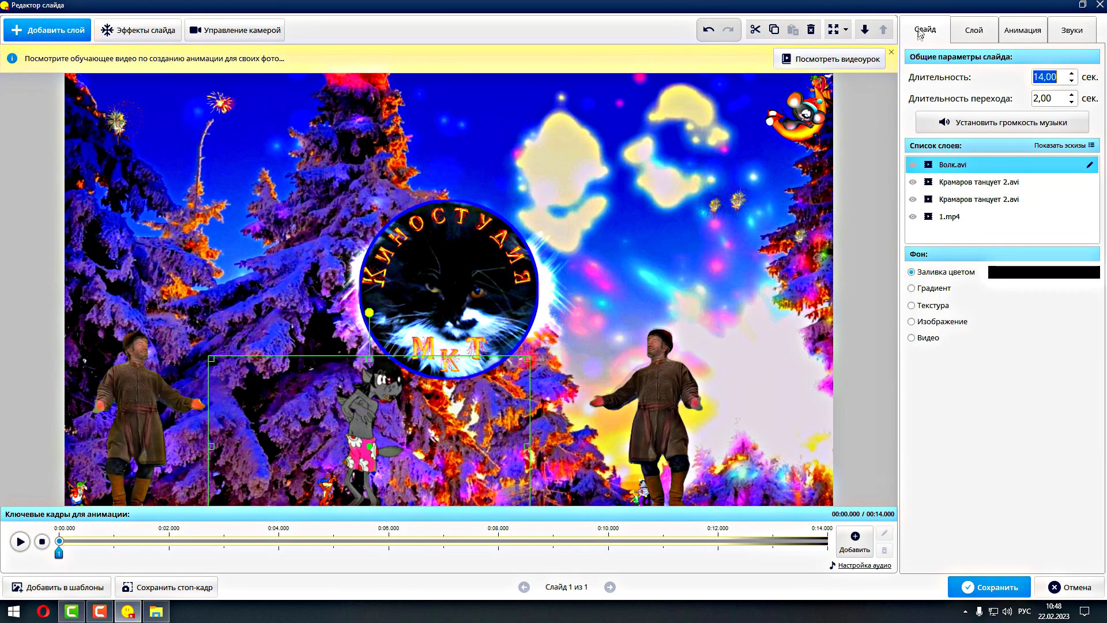
pyautogui.click(933, 188)
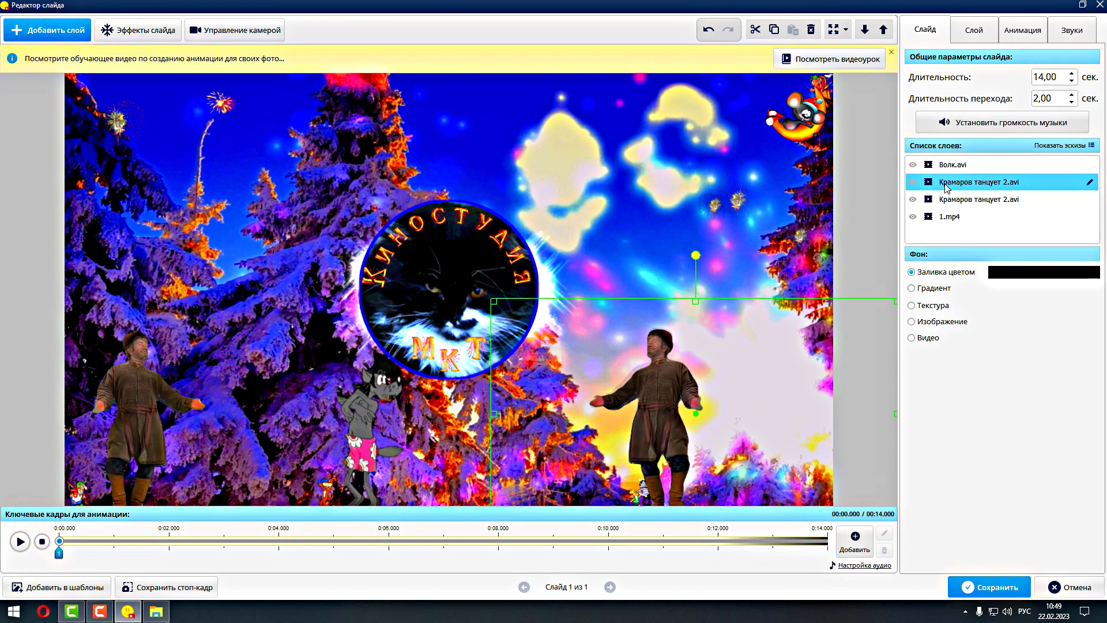
pyautogui.doubleClick(946, 188)
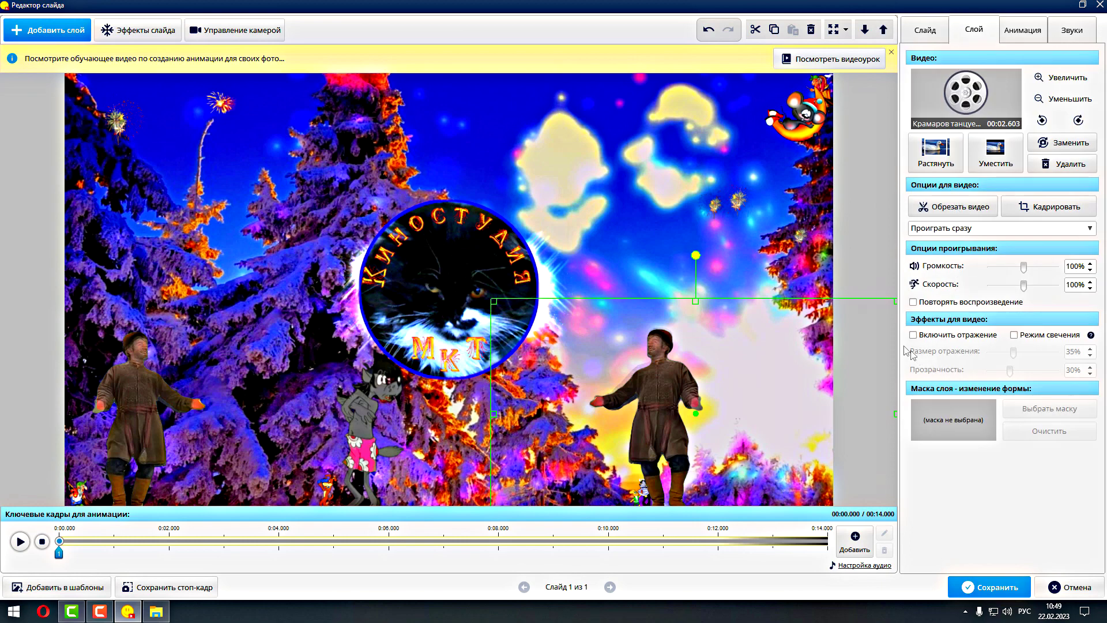
pyautogui.click(914, 304)
pyautogui.click(926, 29)
pyautogui.doubleClick(964, 199)
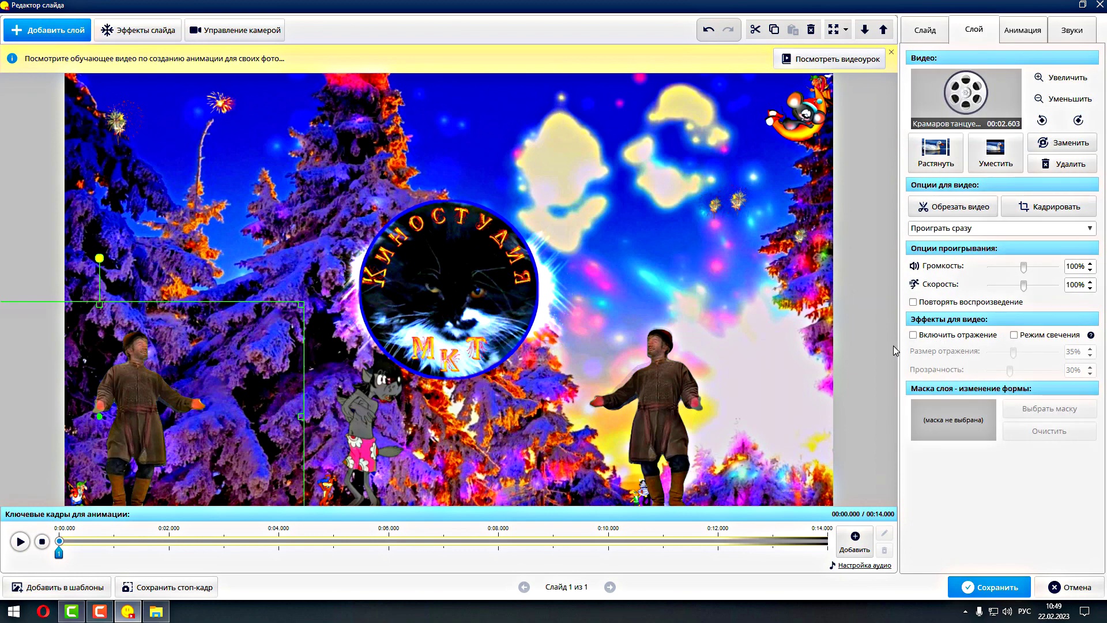
pyautogui.click(913, 300)
pyautogui.click(1009, 590)
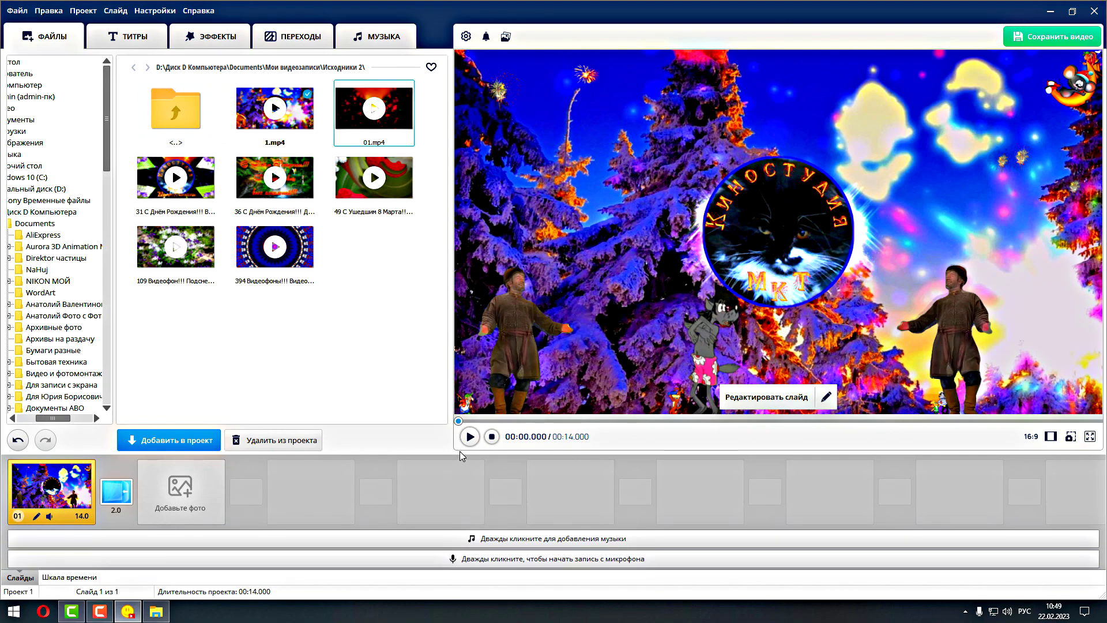
pyautogui.click(469, 437)
pyautogui.click(1053, 39)
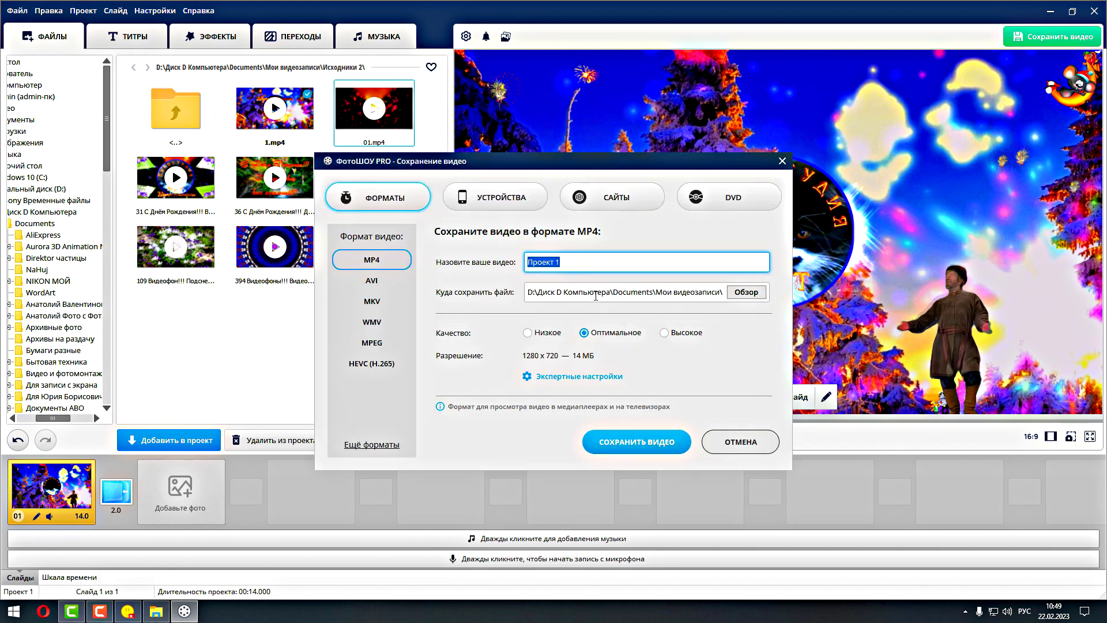
pyautogui.click(561, 262)
pyautogui.write('1')
pyautogui.click(664, 333)
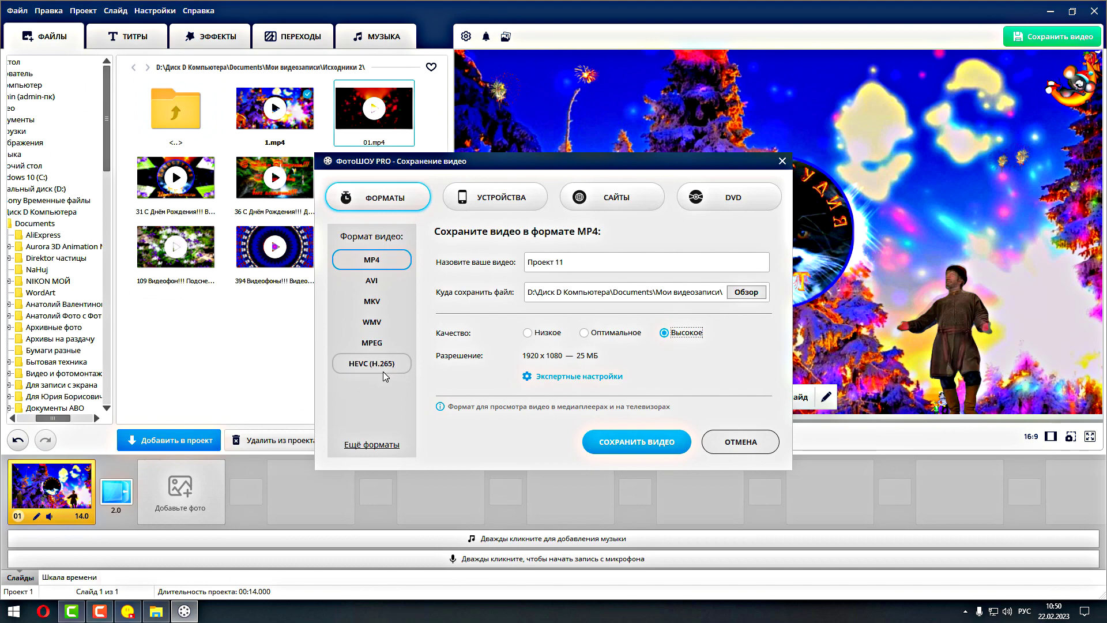
# Look through the additional HD-видео export formats and cancel saving the video
pyautogui.click(389, 444)
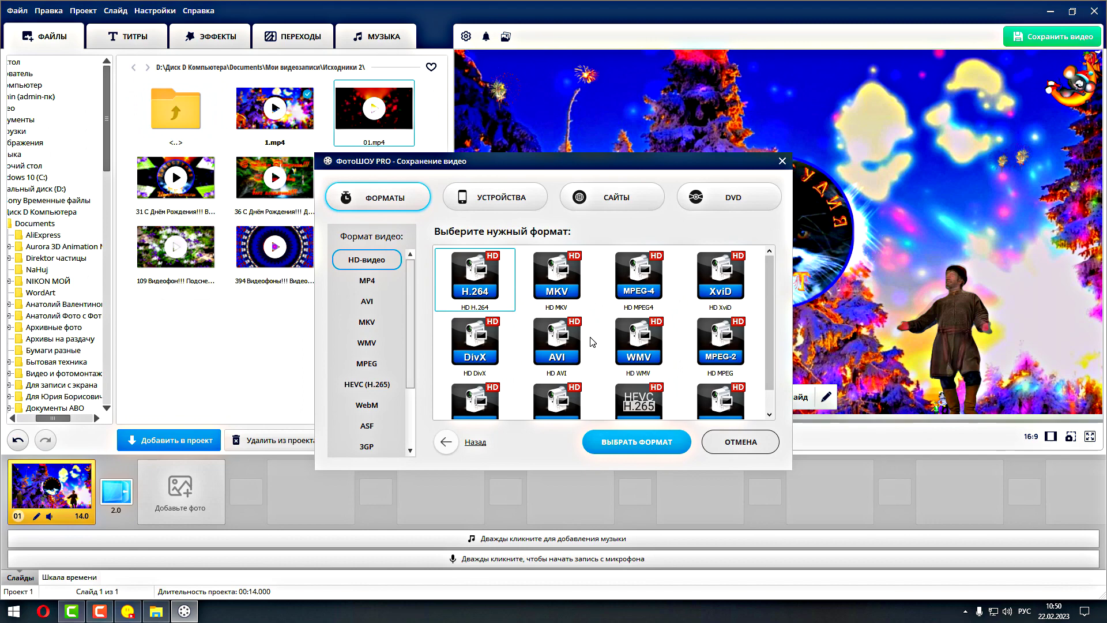
pyautogui.scroll(-1, 592, 341)
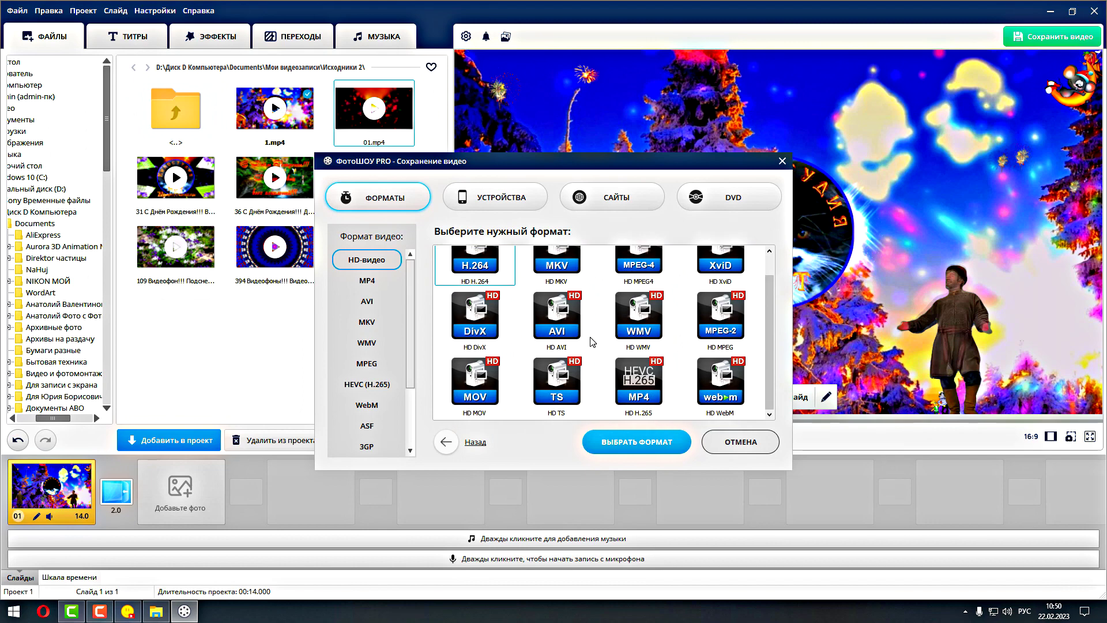
pyautogui.scroll(1, 592, 341)
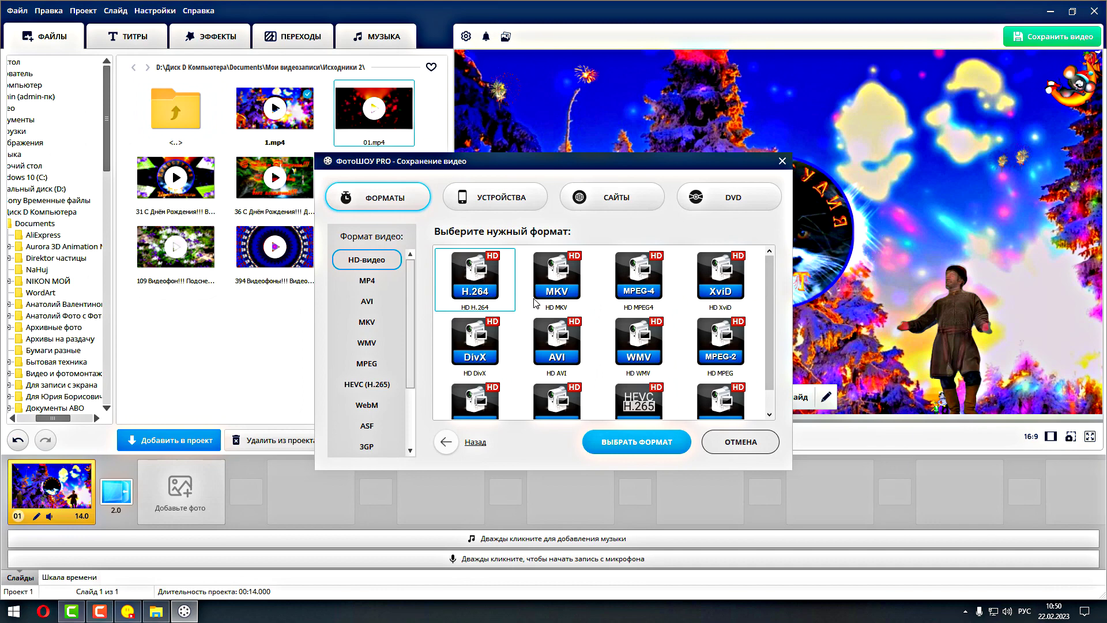
pyautogui.click(741, 443)
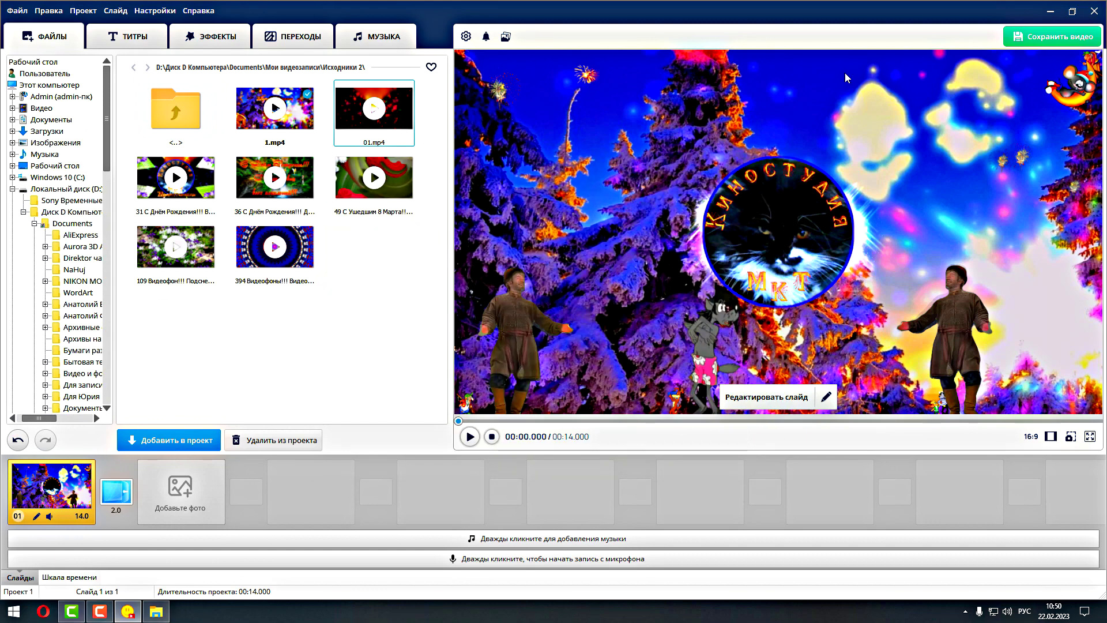
# Reopen video saving as MP4, choose Высокое quality and set the video bitrate to 25000 Кбит in the expert settings
pyautogui.click(1052, 37)
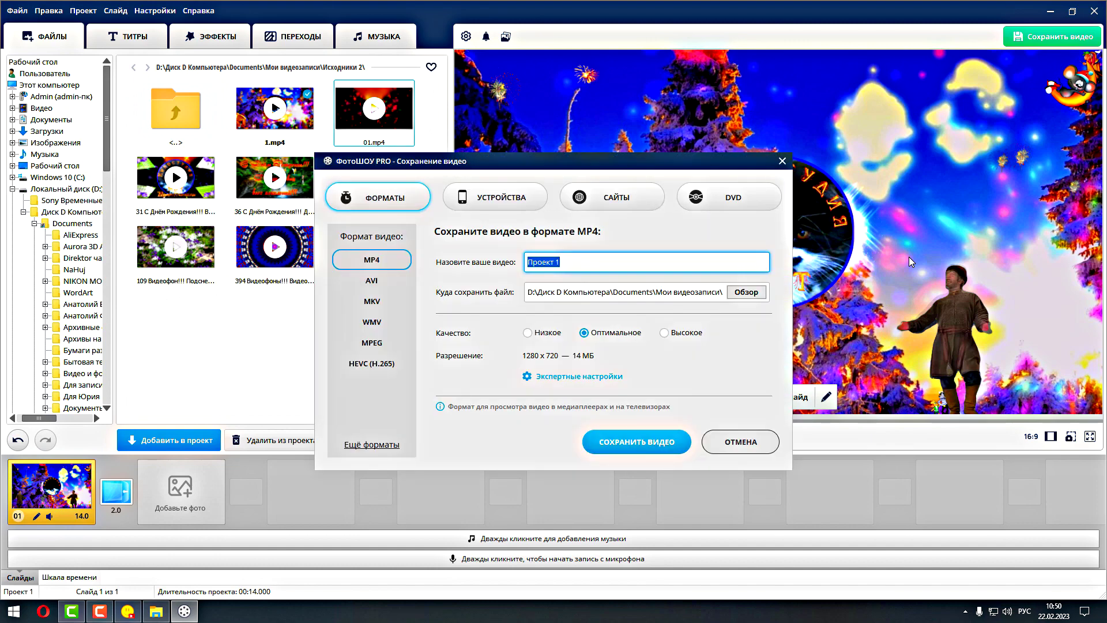
pyautogui.click(664, 334)
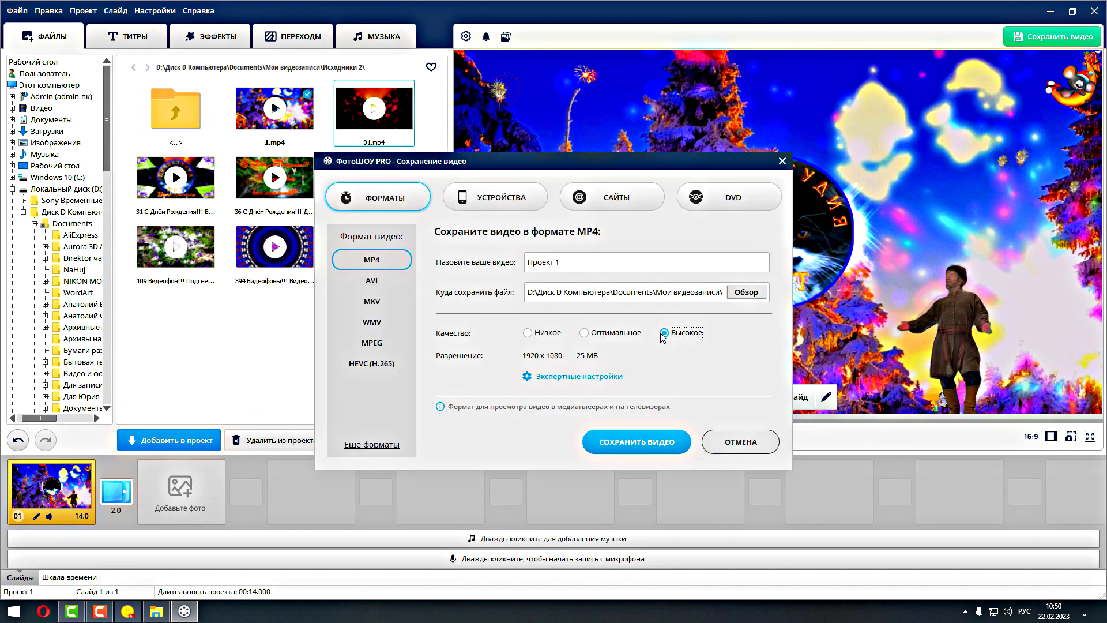
pyautogui.click(583, 377)
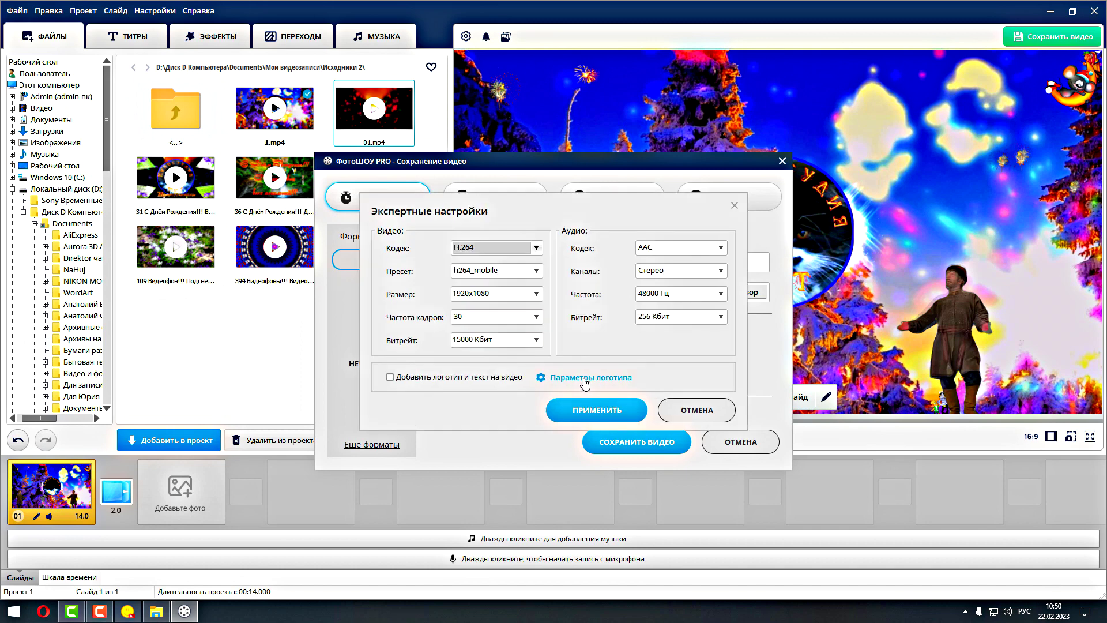
pyautogui.click(456, 339)
pyautogui.click(455, 339)
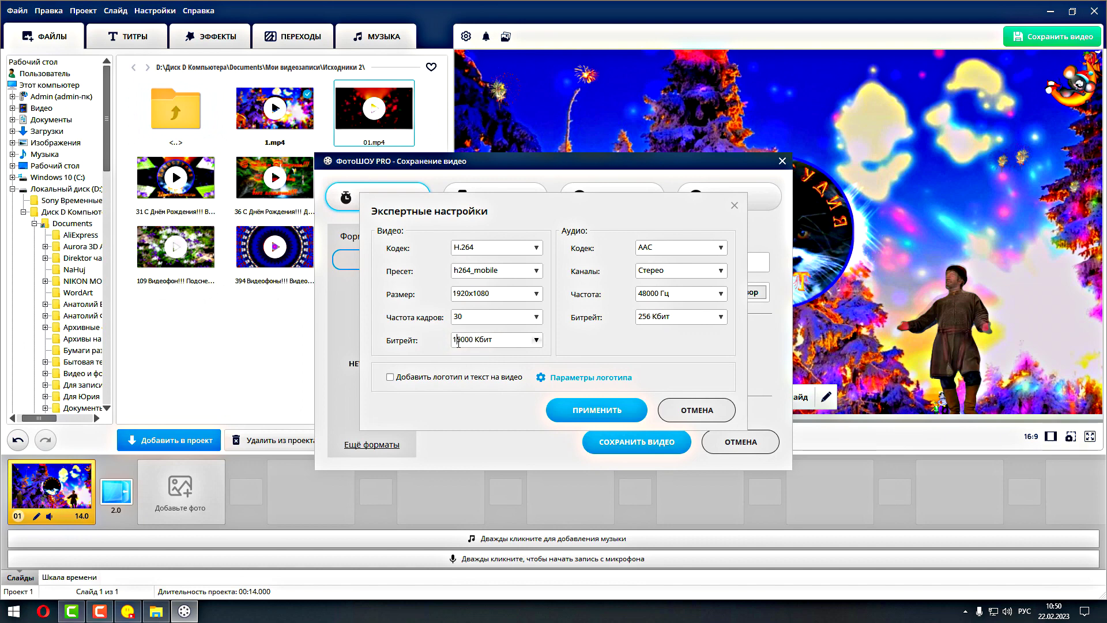
pyautogui.press('BackSpace')
pyautogui.write('2')
pyautogui.click(537, 341)
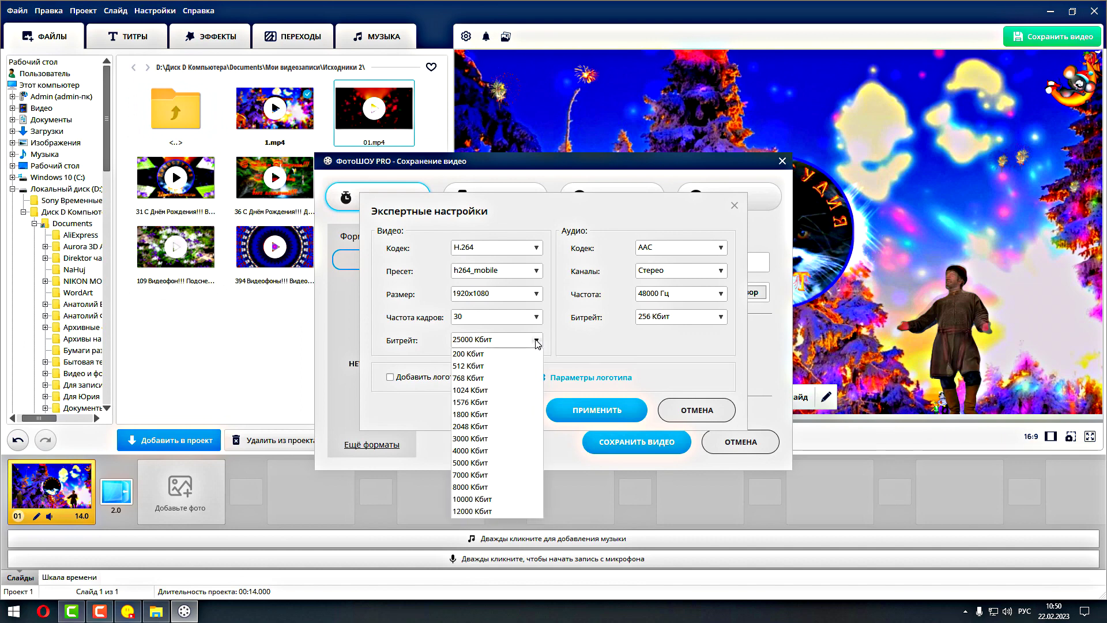
pyautogui.click(461, 339)
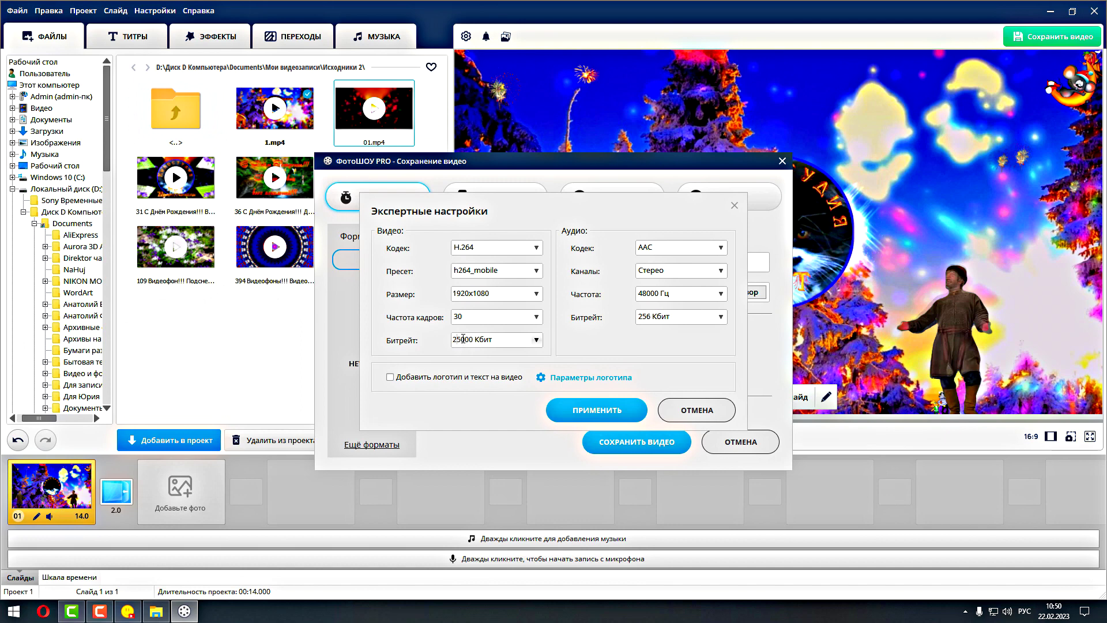
pyautogui.press('BackSpace')
pyautogui.write('0')
pyautogui.press('BackSpace')
pyautogui.write('2')
# Set the frame rate to 60 and the audio bitrate to 320 Кбит, keeping the size at 1920x1080, and apply the expert settings
pyautogui.click(535, 317)
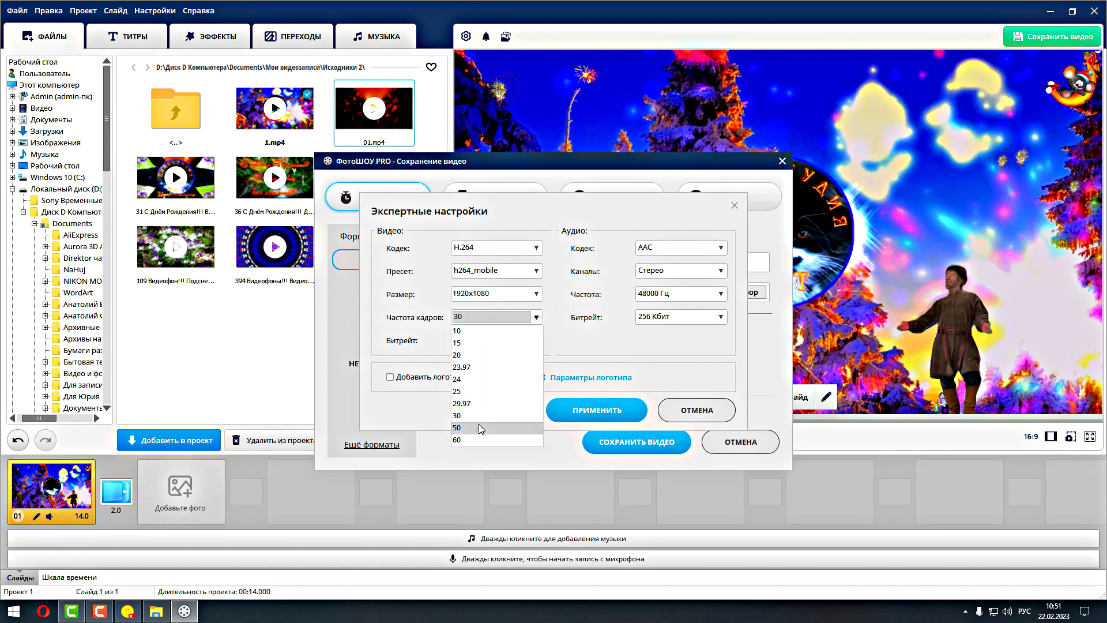
pyautogui.click(466, 441)
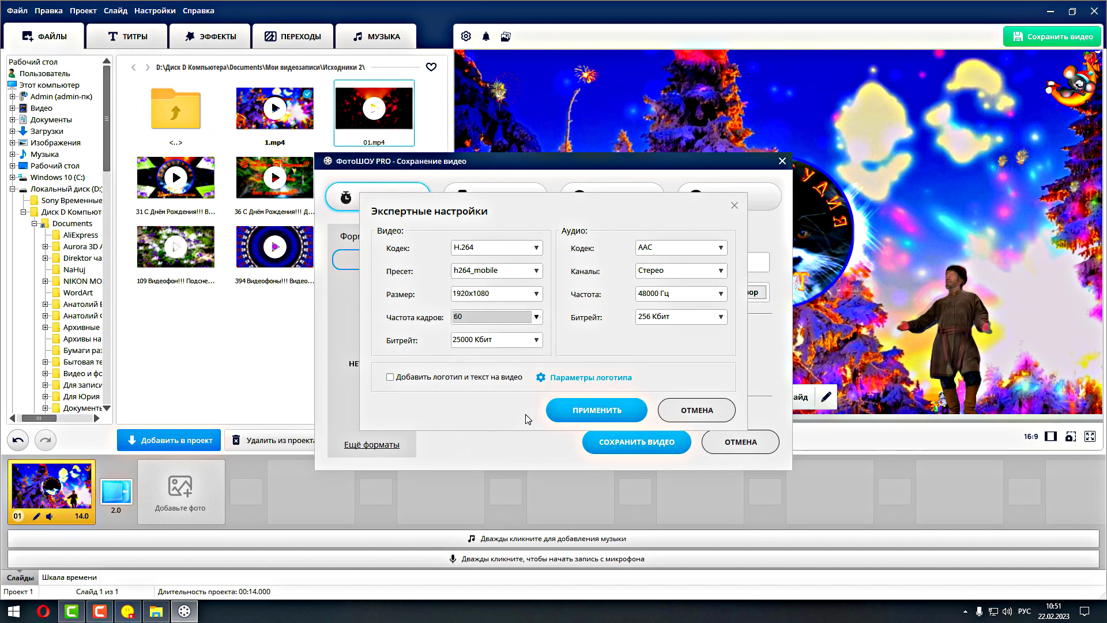
pyautogui.click(536, 295)
pyautogui.click(536, 296)
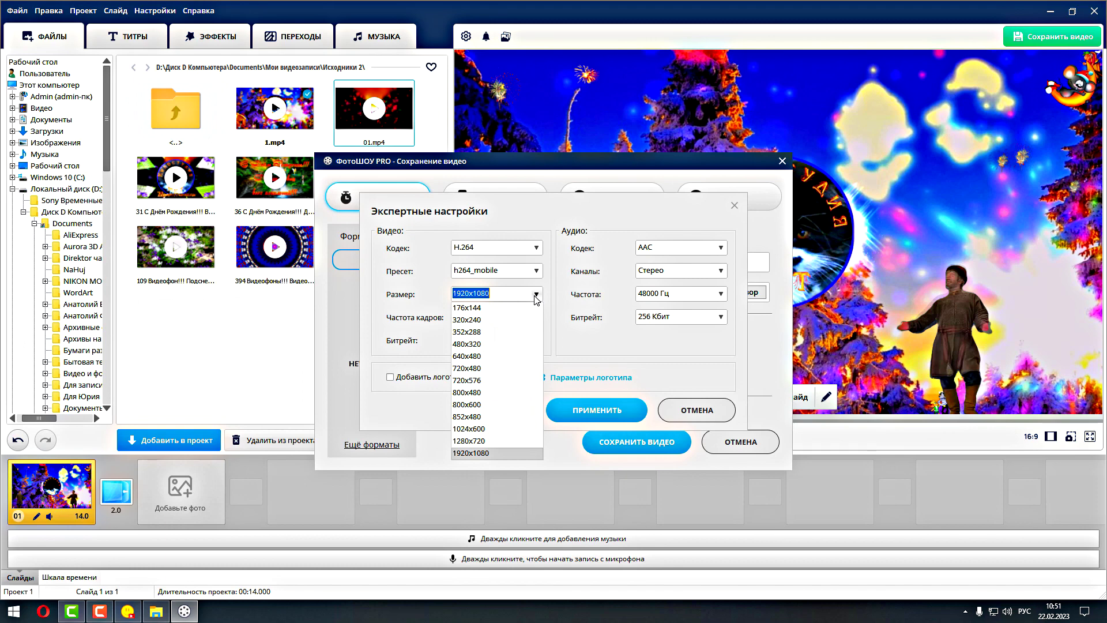
pyautogui.click(536, 296)
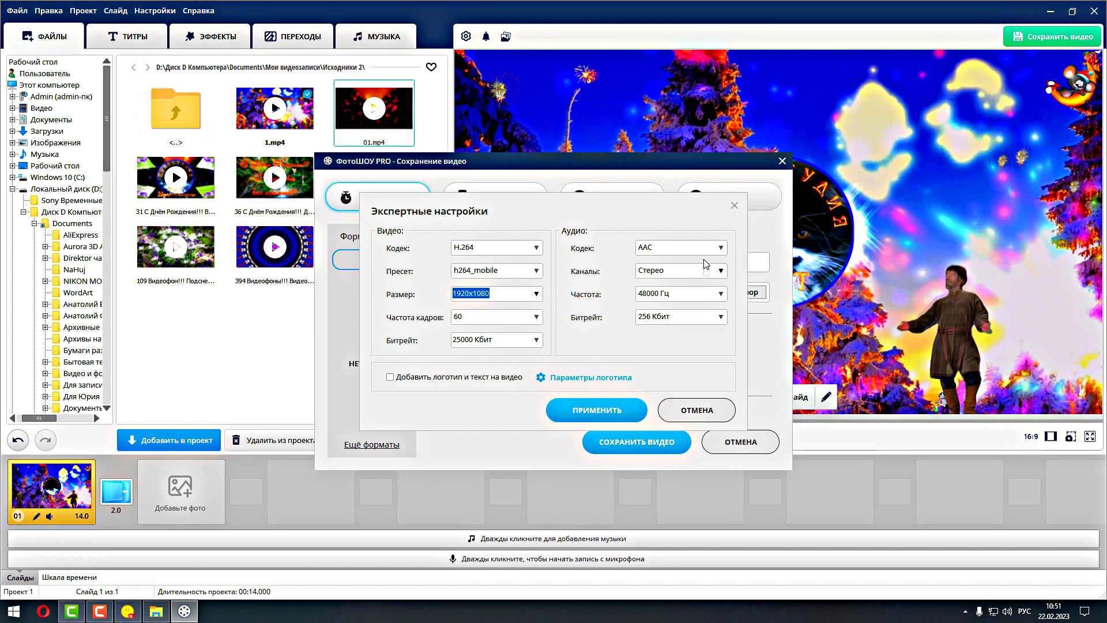
pyautogui.click(721, 317)
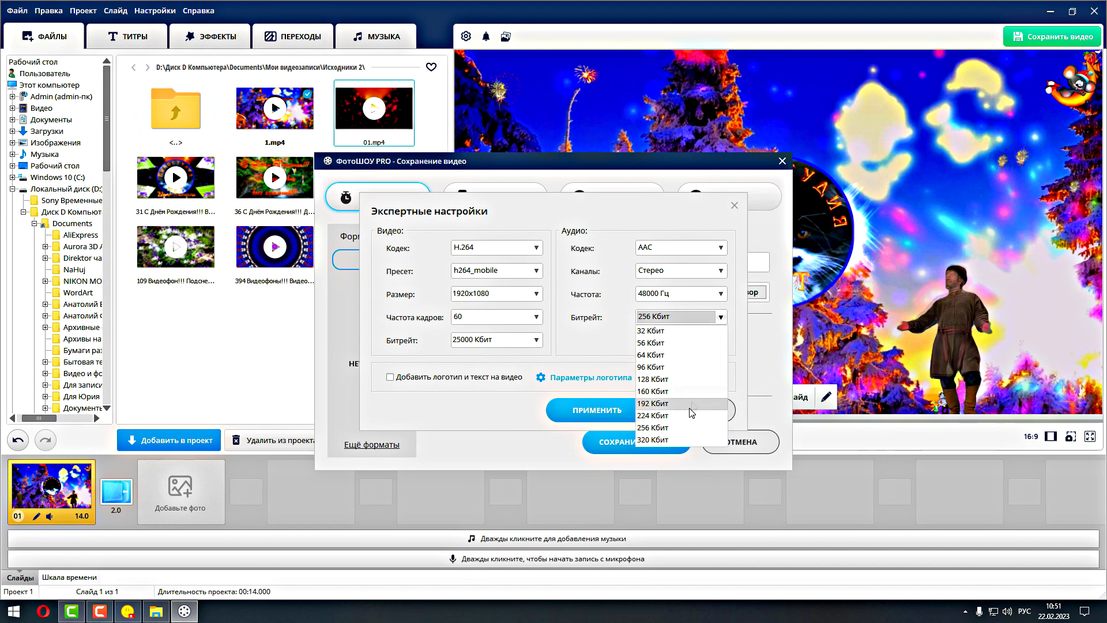
pyautogui.click(656, 440)
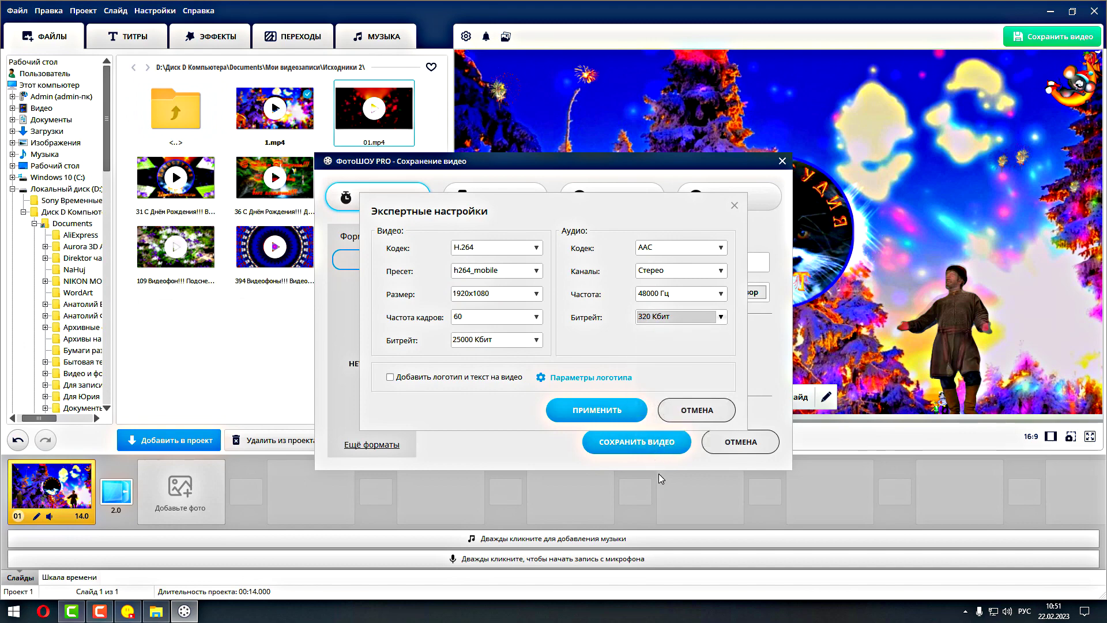
pyautogui.click(616, 412)
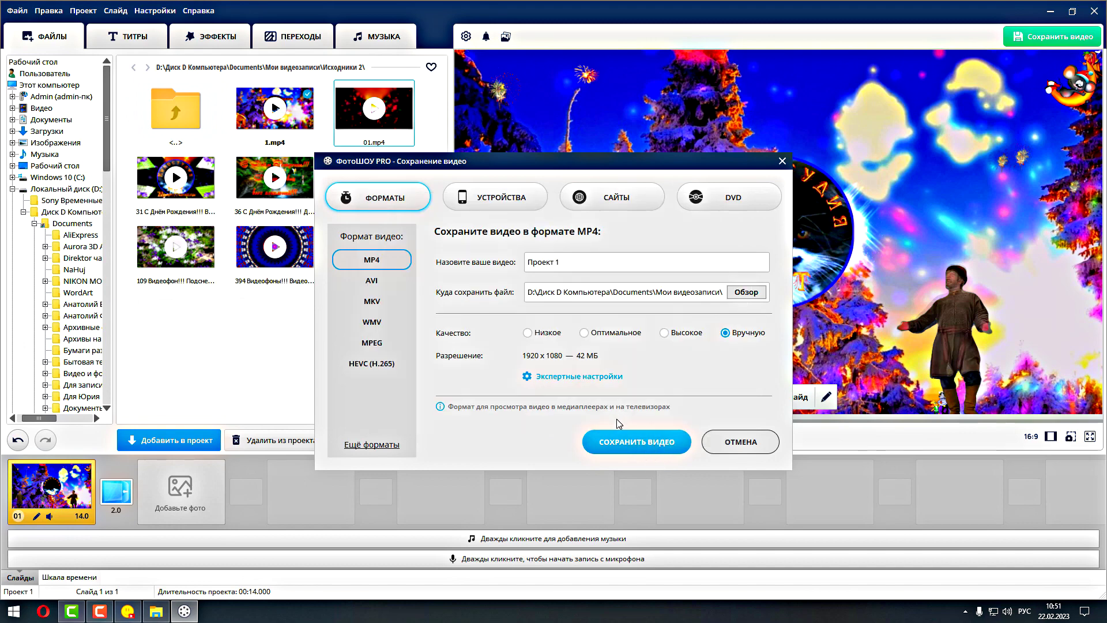
# Export the video as Проект 1.mp4 with the manual quality settings, replacing the existing file
pyautogui.click(633, 445)
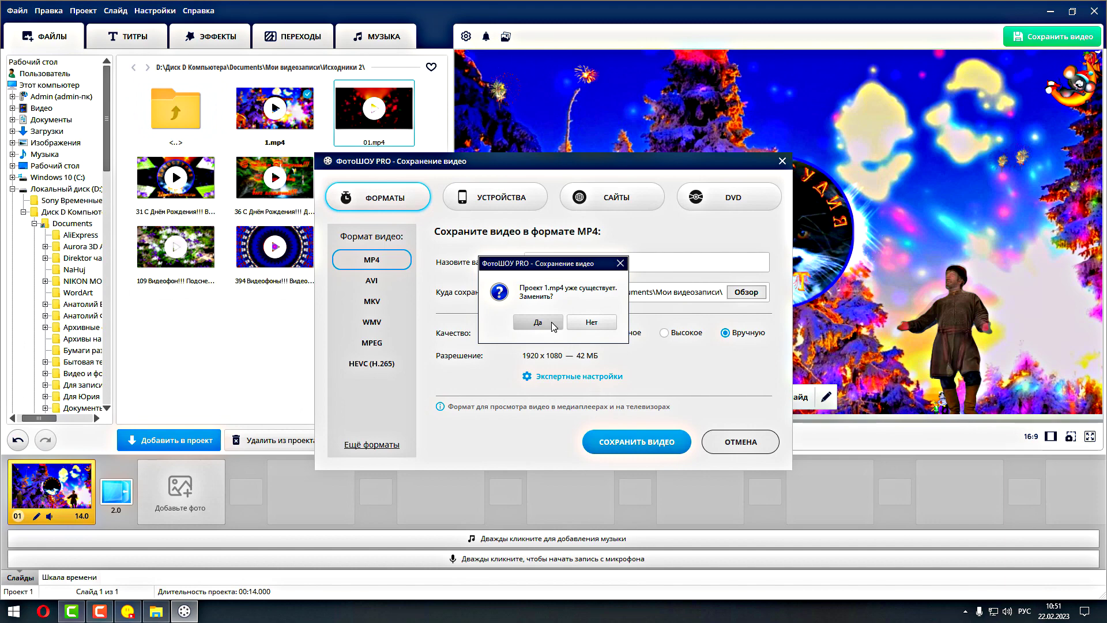
pyautogui.click(553, 327)
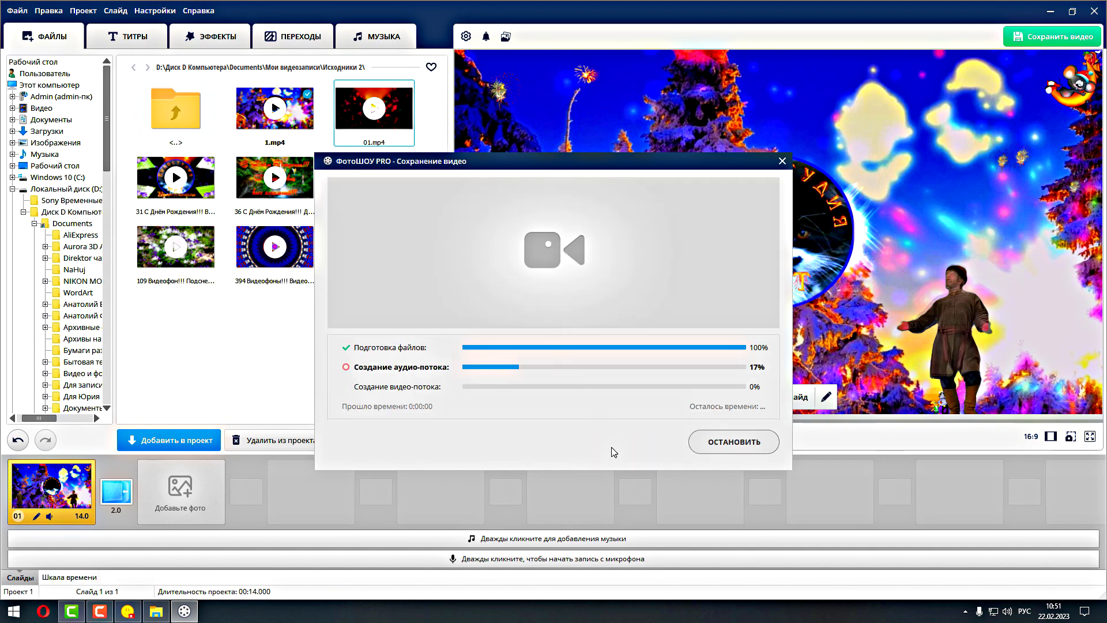